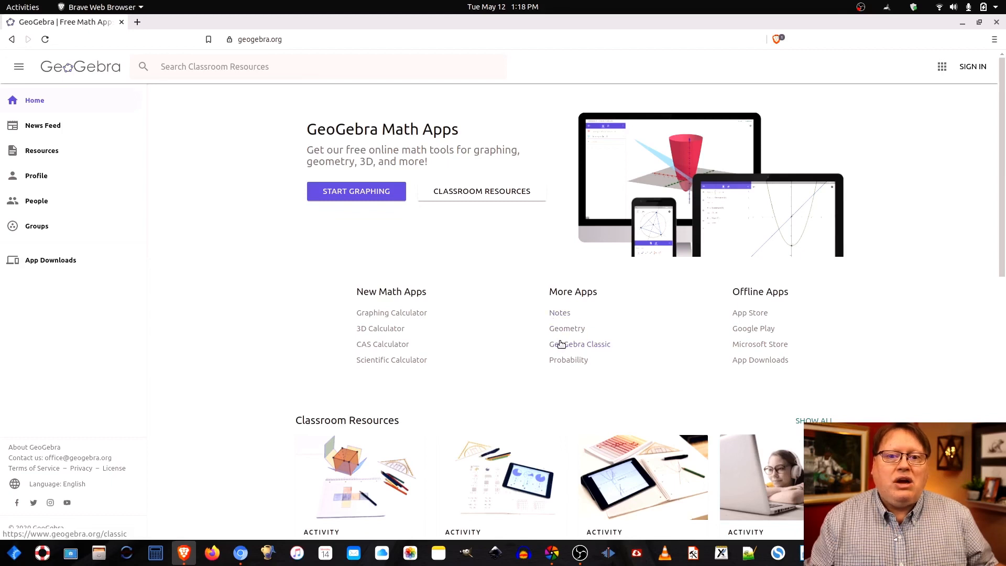
Step: Open GeoGebra Classic with the Graphing perspective and leave its main menu closed
click(591, 347)
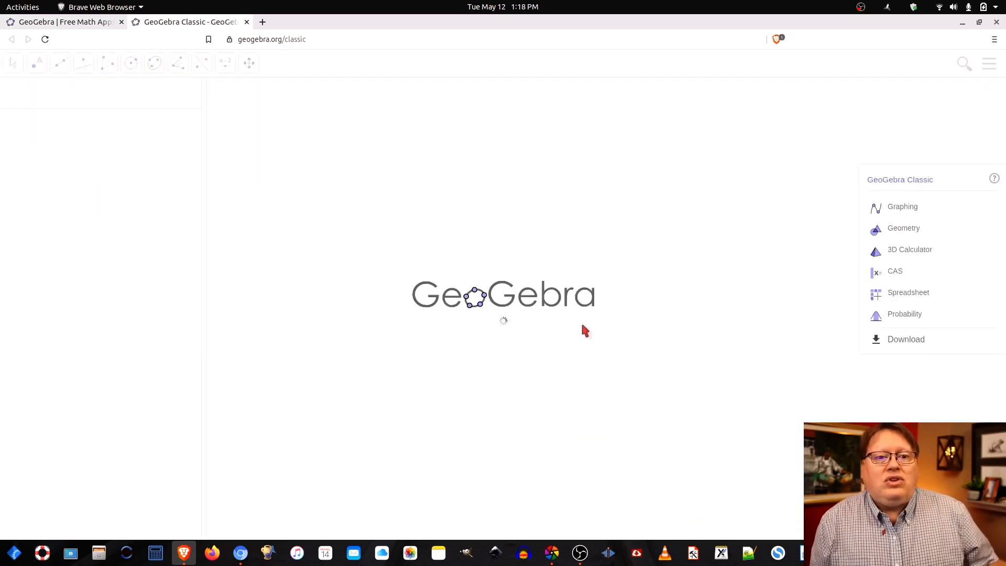
click(916, 210)
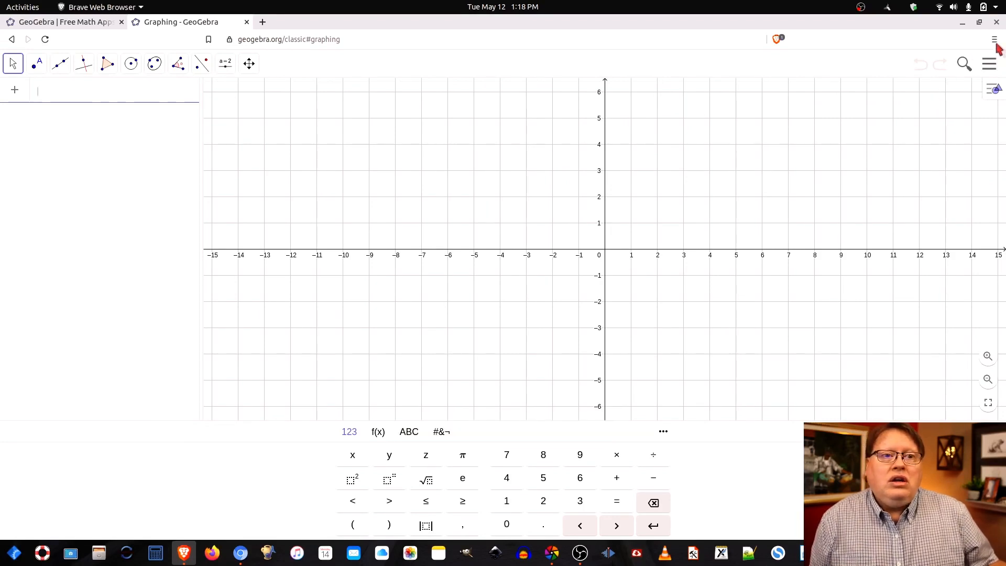
click(989, 63)
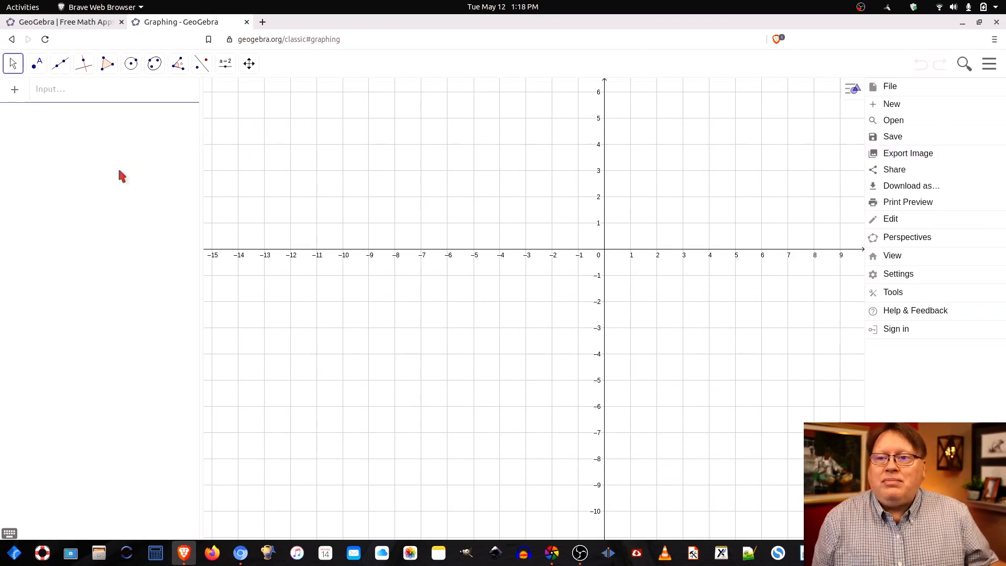
click(86, 147)
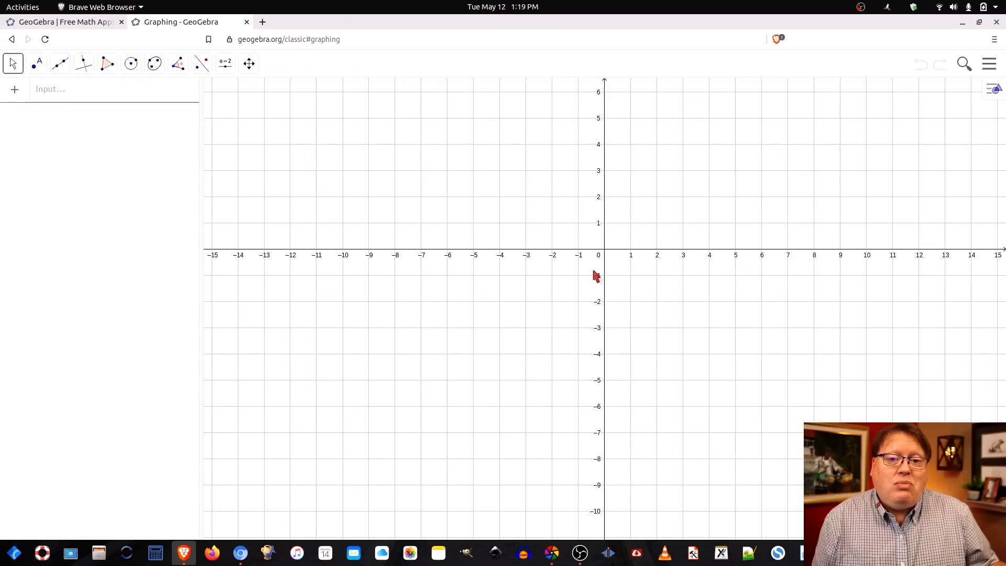
Step: Place a point at the origin, where the x-axis and y-axis intersect
scroll(596, 276, up, 5)
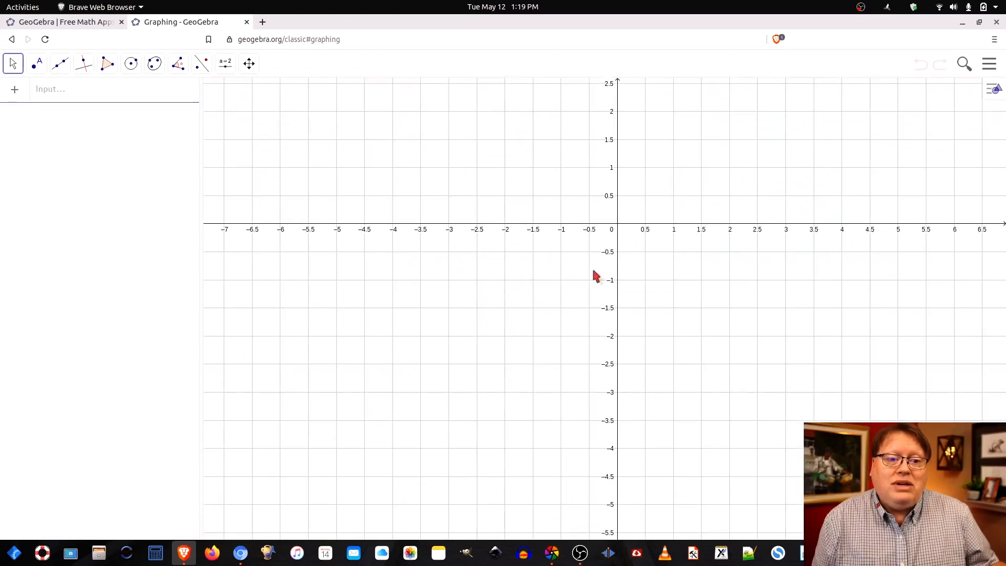
scroll(990, 487, up, 2)
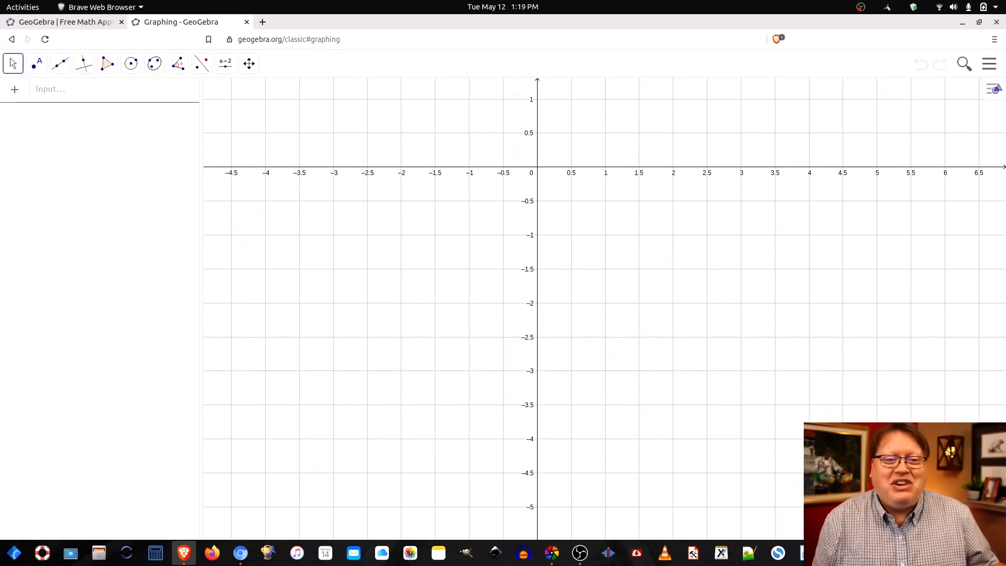
drag(824, 432, 777, 403)
drag(559, 244, 649, 426)
scroll(623, 376, up, 5)
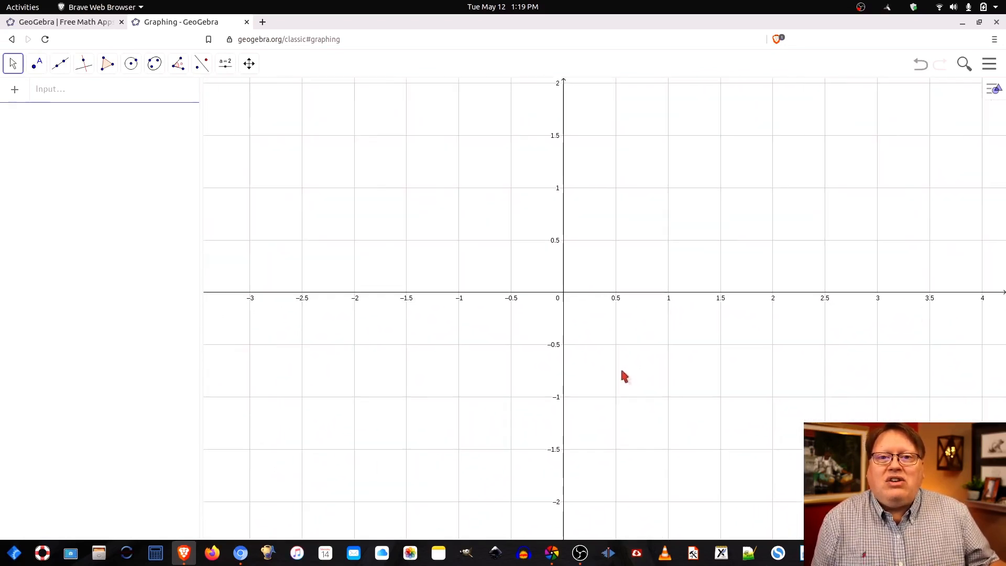
drag(657, 234, 559, 325)
scroll(620, 396, down, 2)
scroll(621, 395, down, 1)
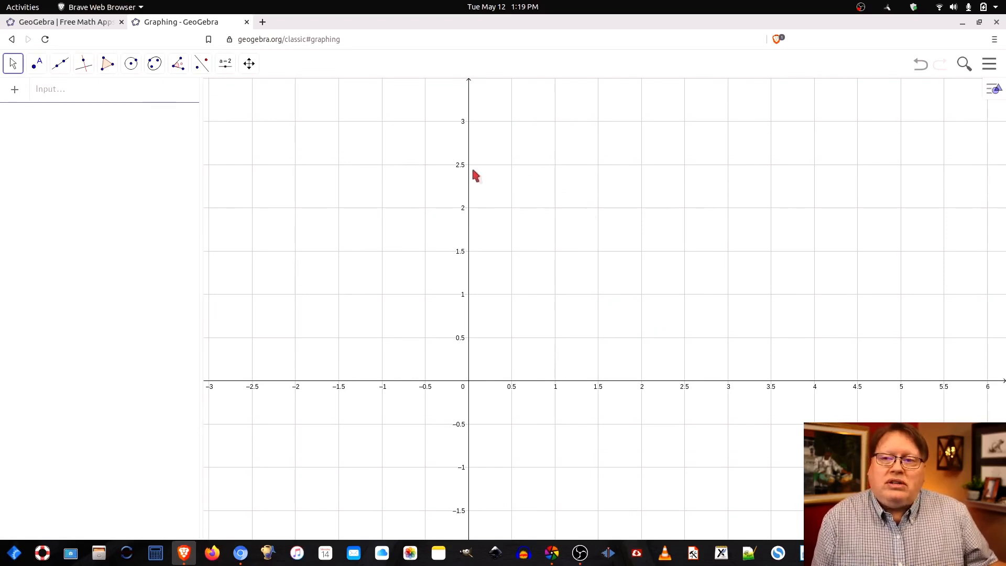
click(36, 70)
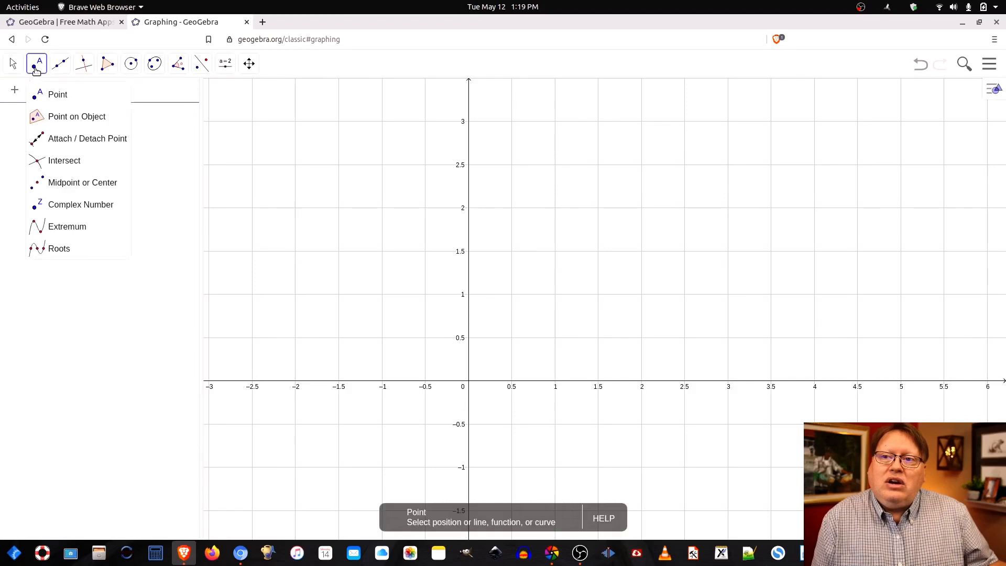
click(56, 94)
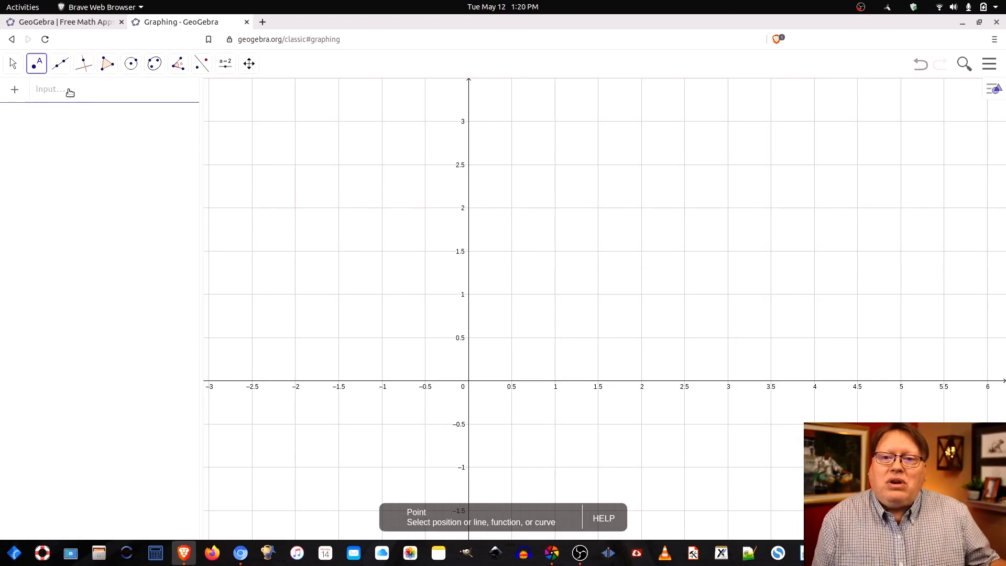
click(469, 381)
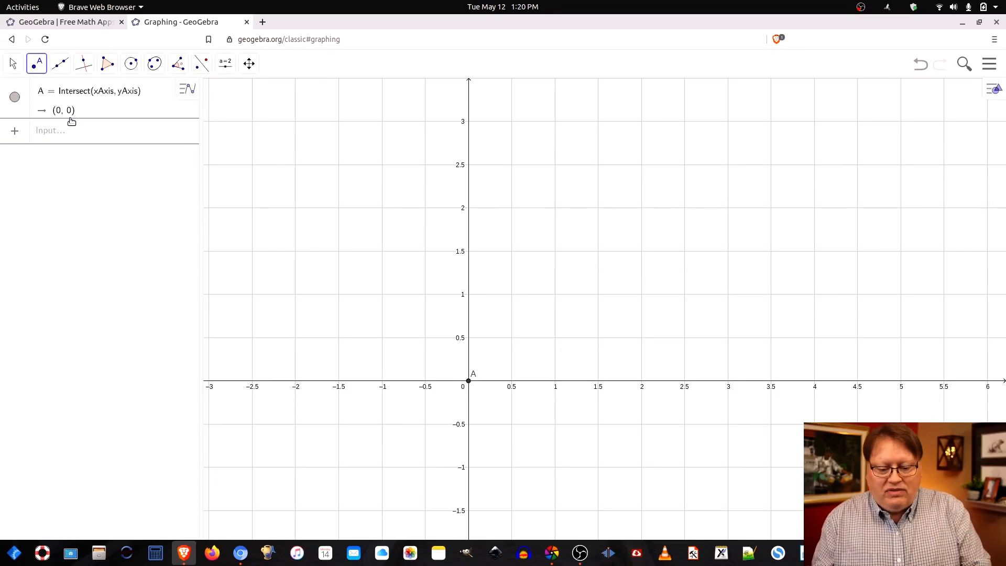
Step: Enlarge the web page to 140% zoom
key(ctrl+plus)
key(ctrl+plus)
key(ctrl+plus)
key(ctrl+plus)
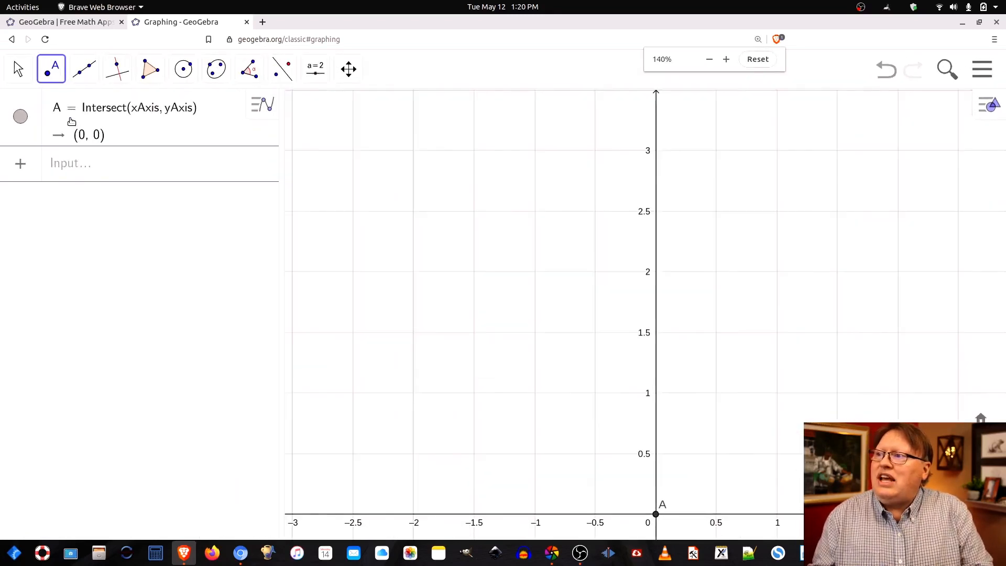
click(787, 389)
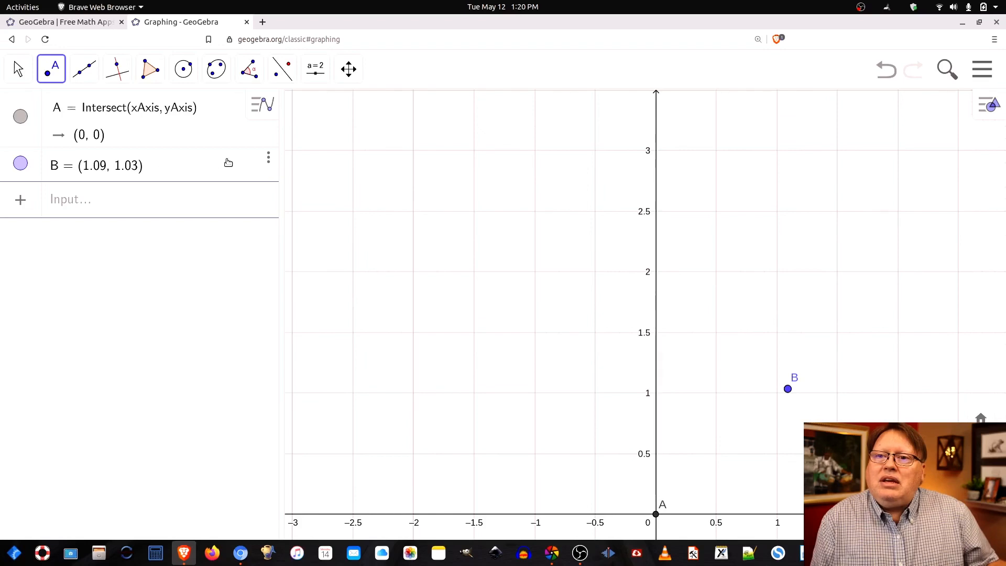
click(267, 158)
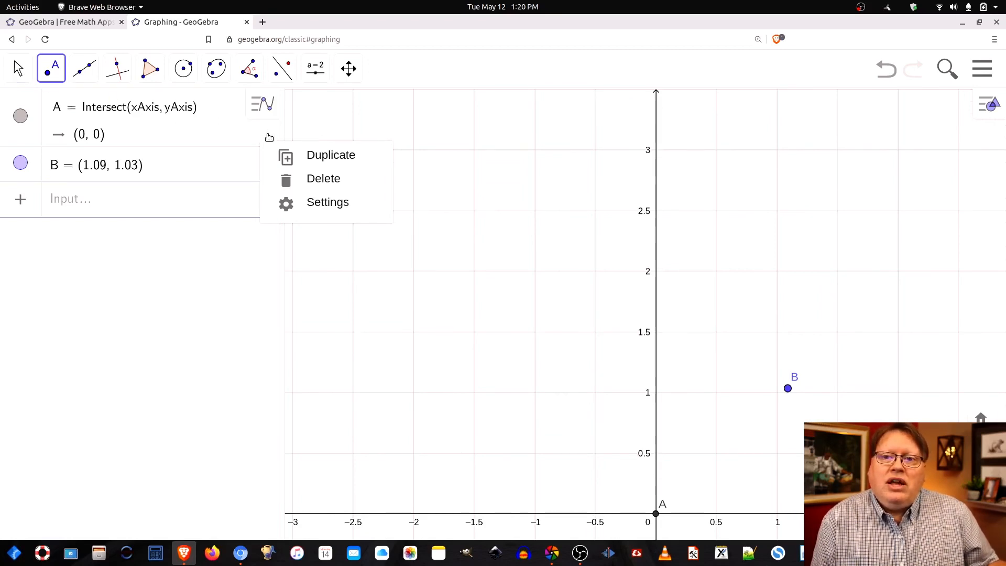
click(242, 169)
click(270, 160)
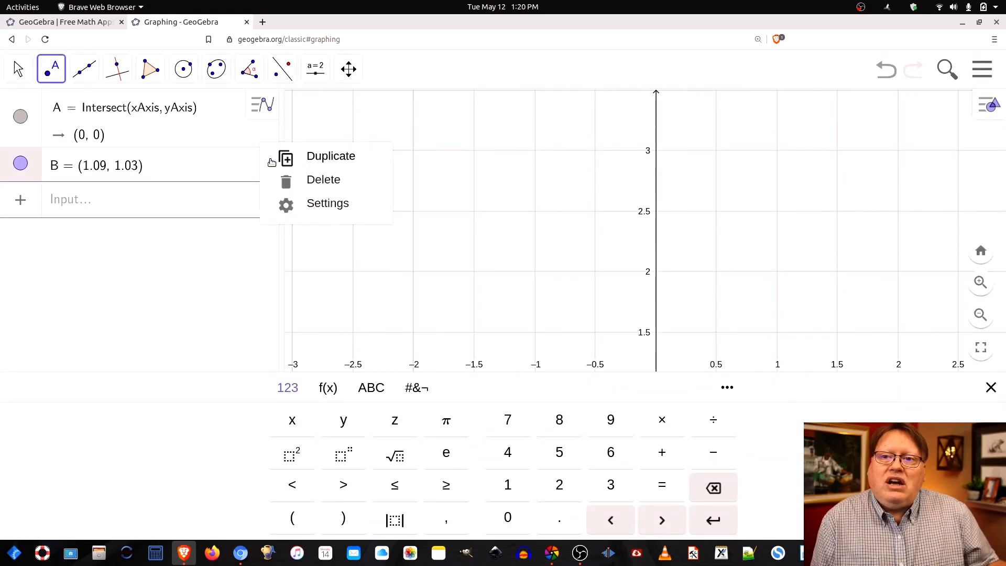
click(324, 181)
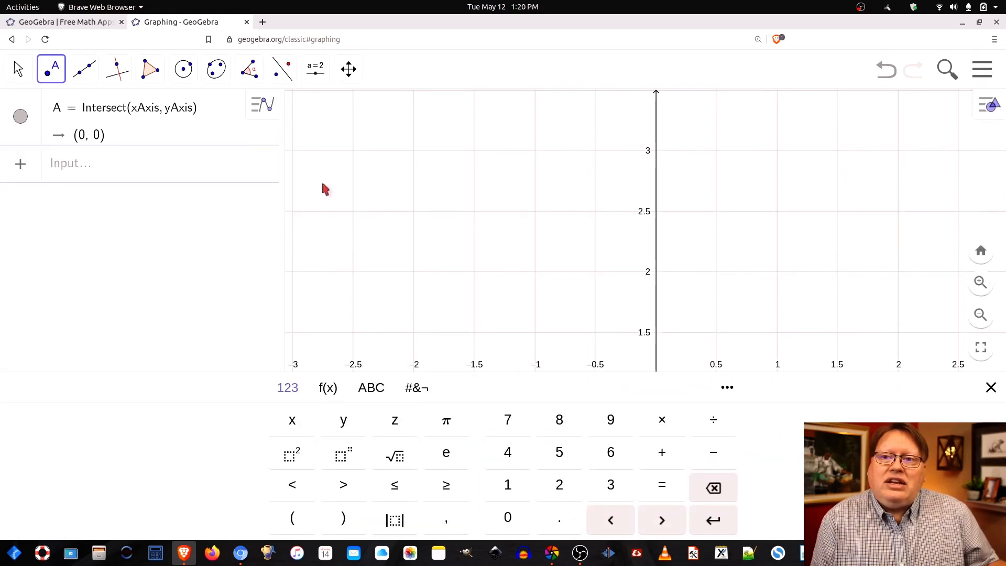
Step: Place points at (3, 0) on the x-axis, (3, 3) in the plane and (0, 3) on the y-axis
click(18, 69)
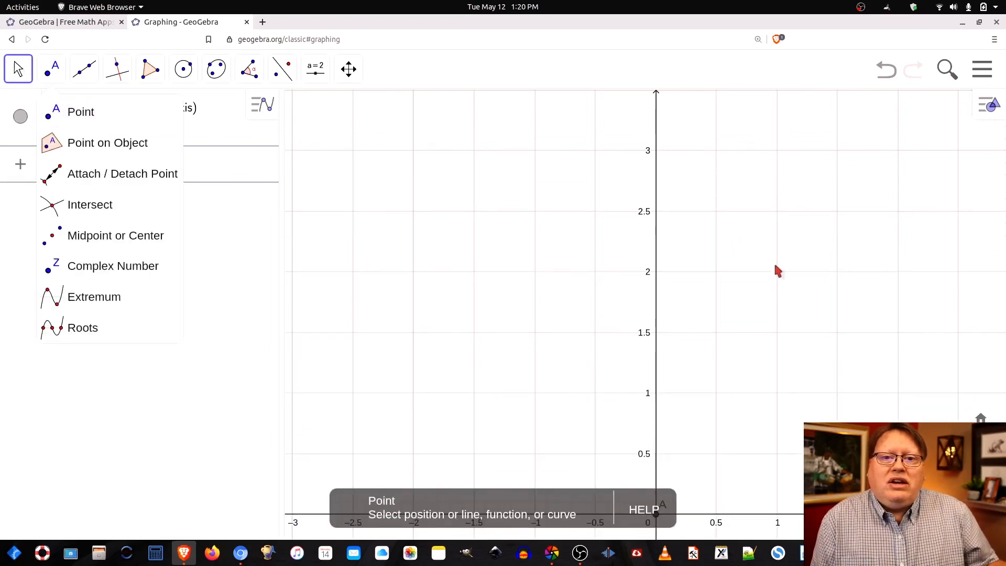
drag(798, 299, 581, 260)
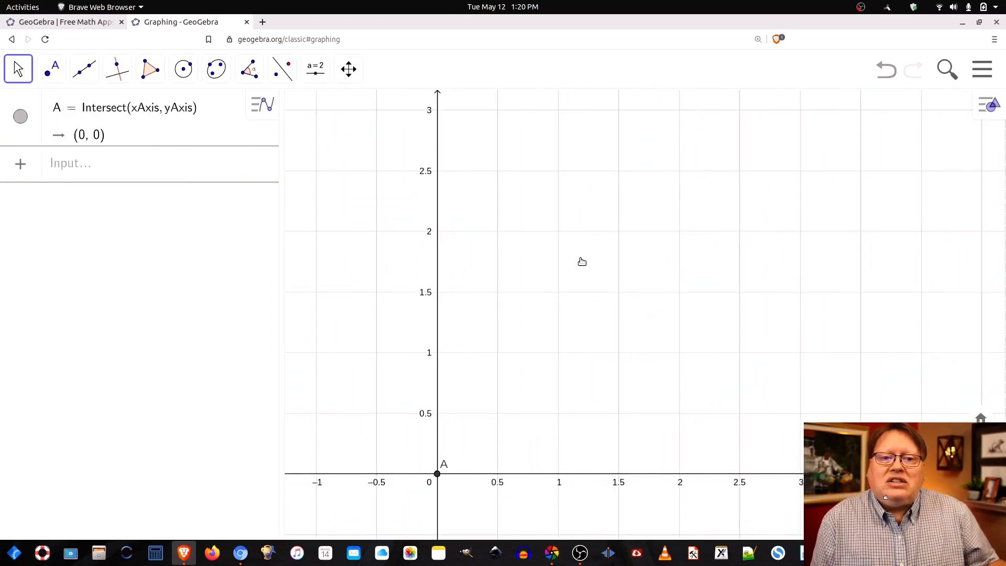
drag(672, 293, 635, 309)
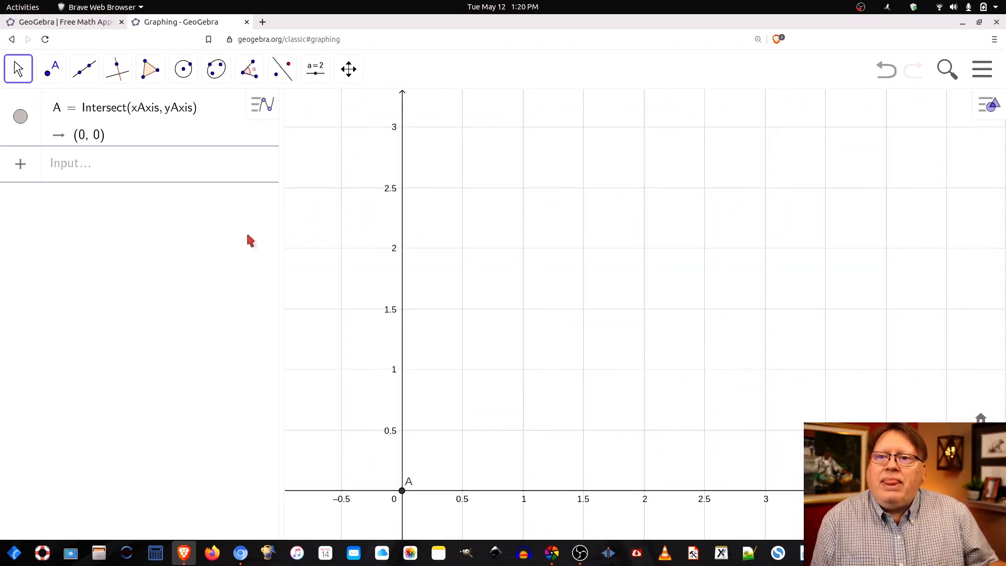
click(51, 74)
click(61, 111)
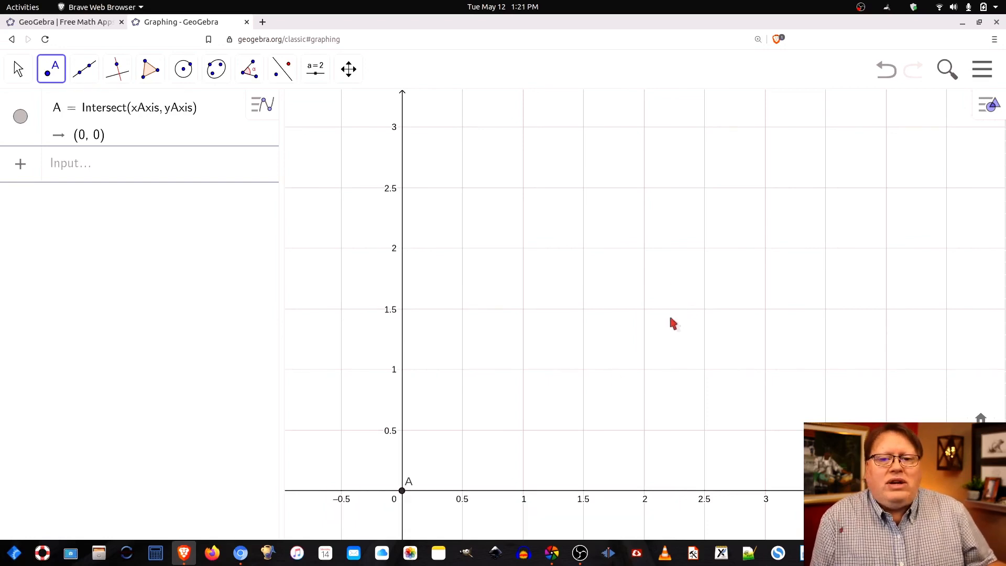
click(766, 491)
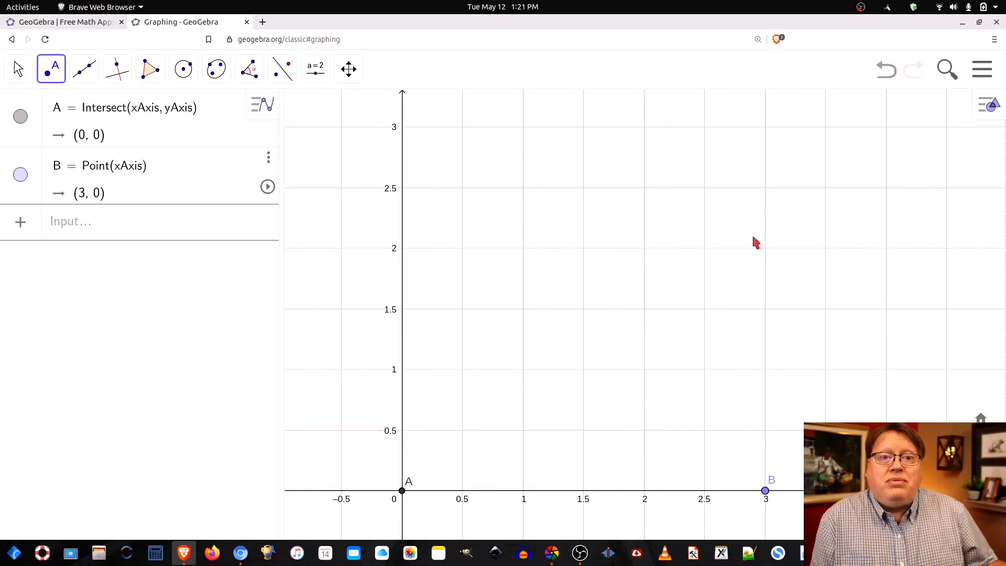
click(765, 127)
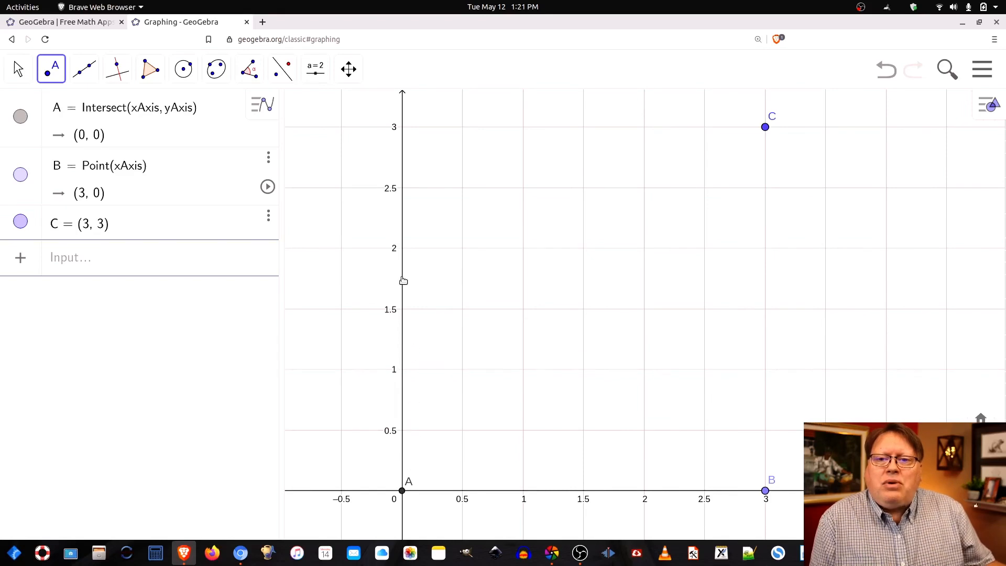
click(402, 128)
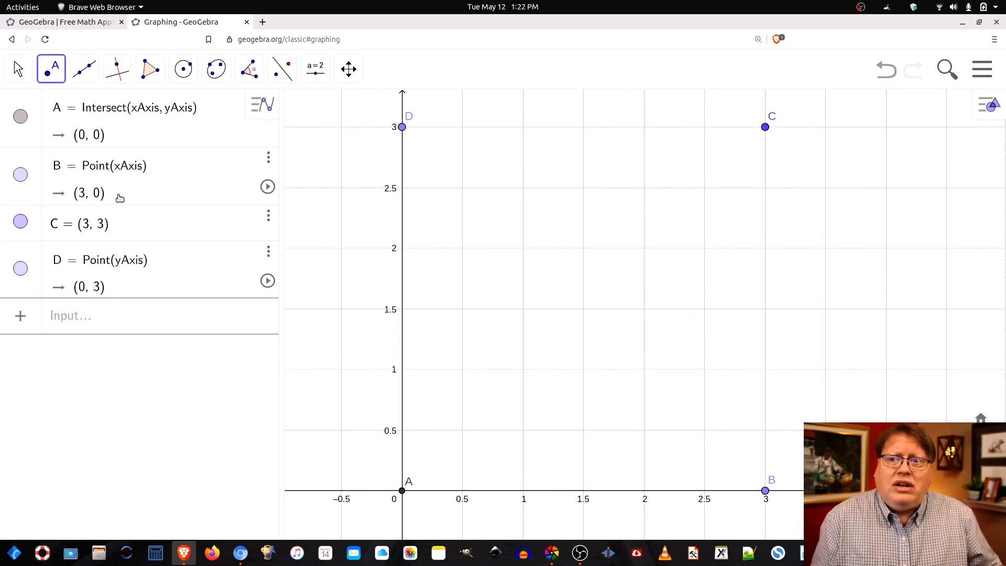
Step: Draw a closed polygon through points A, B, C and D to form a square
click(149, 75)
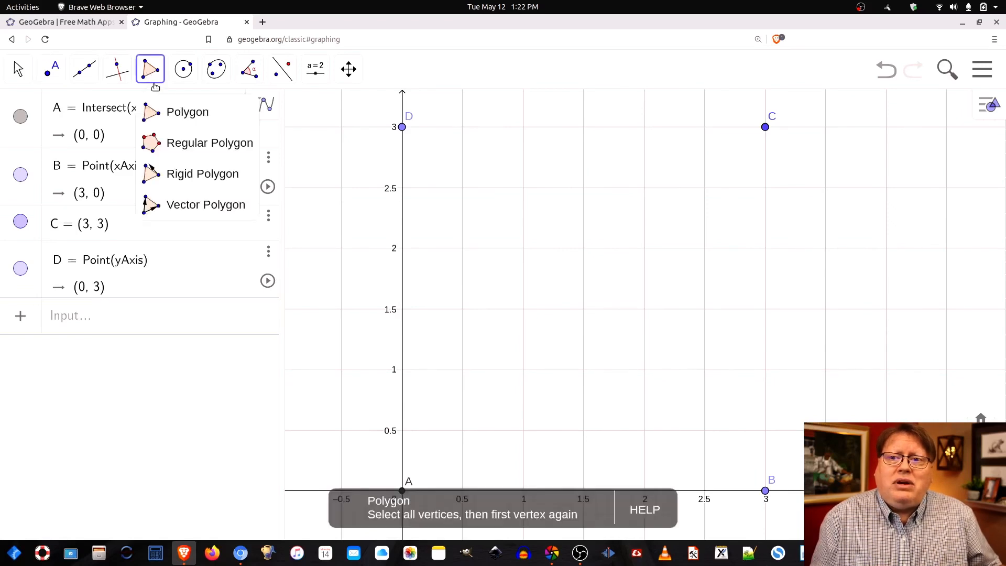
click(170, 113)
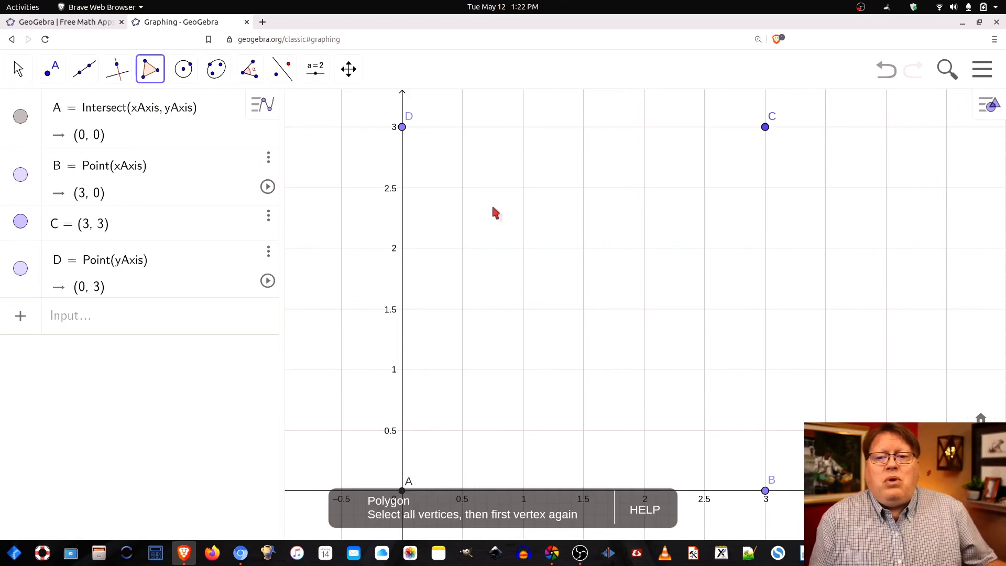
click(402, 492)
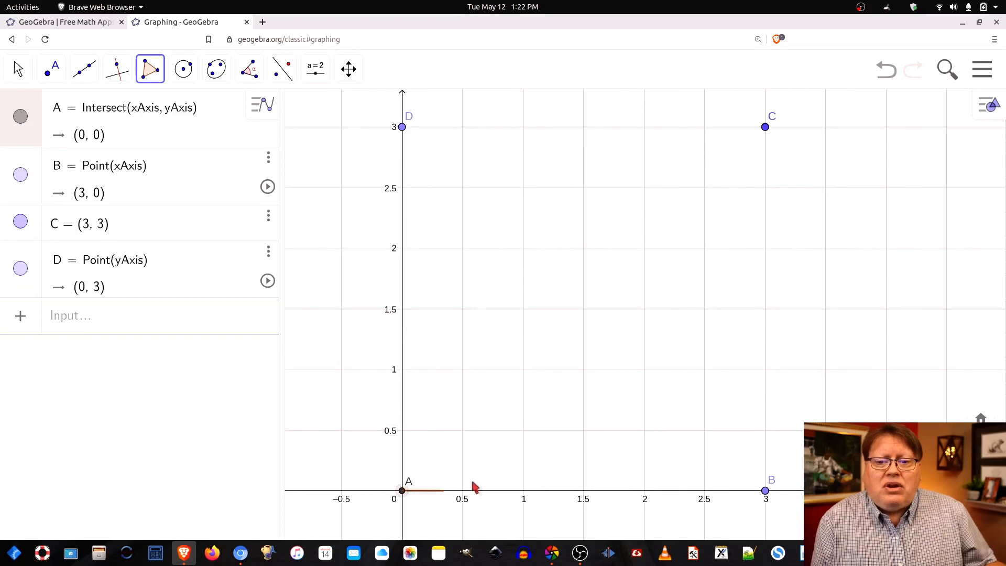
click(765, 492)
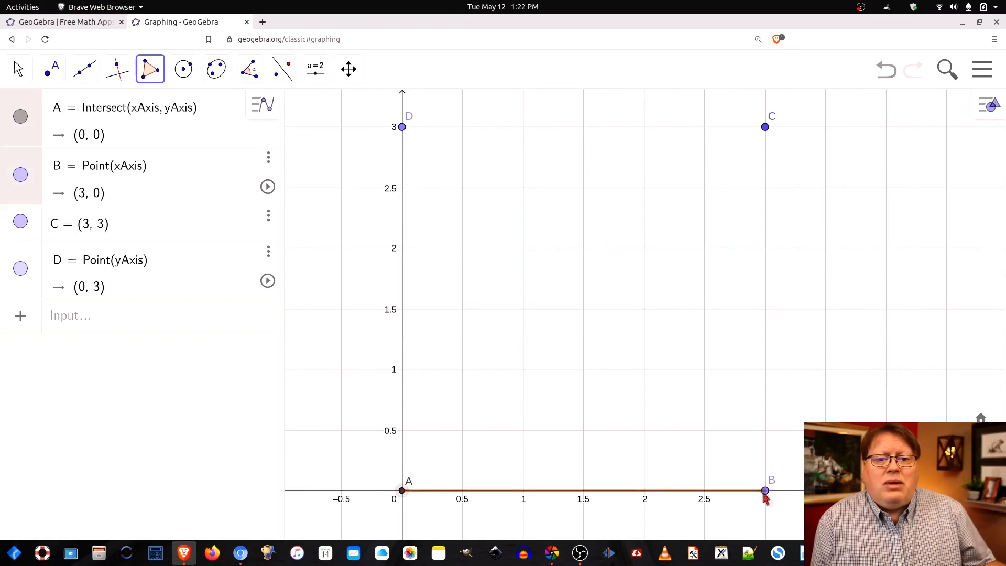
click(764, 127)
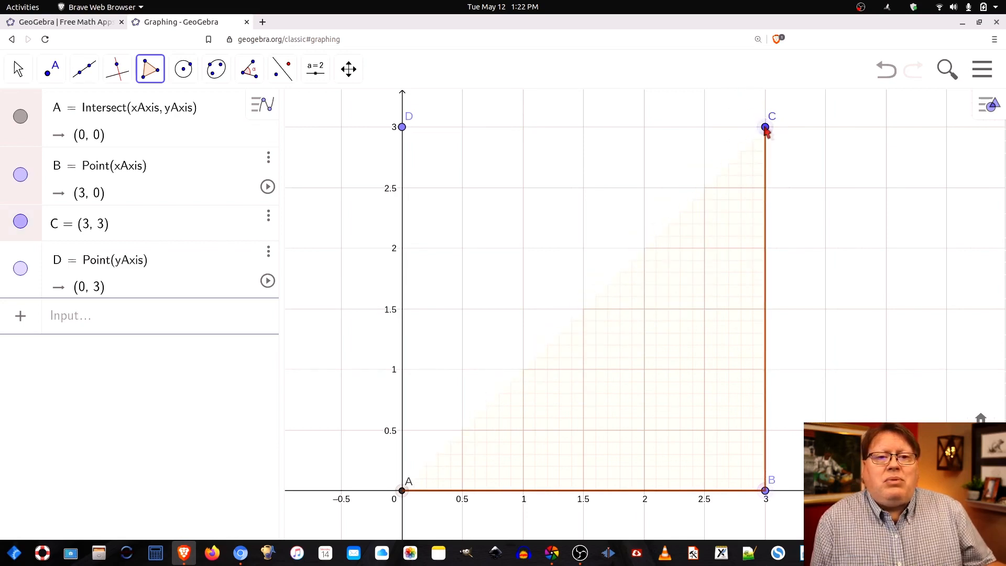
click(402, 127)
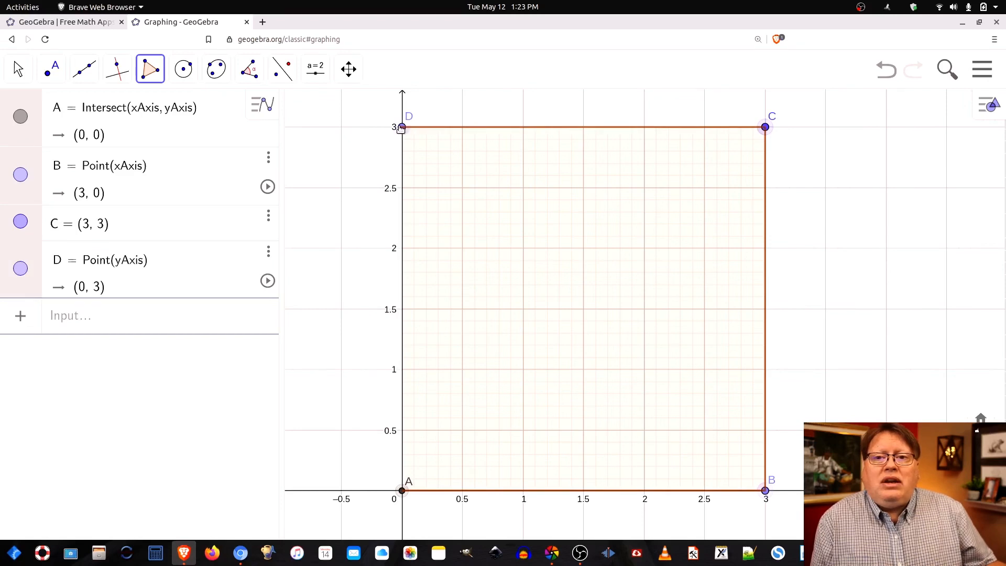
click(402, 491)
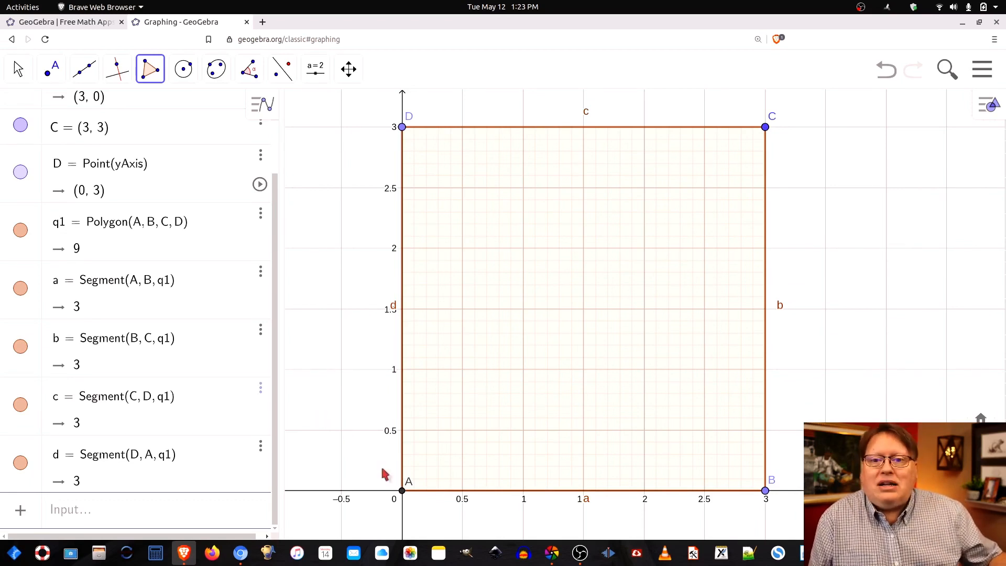
Step: Draw one freehand Pen tick mark across each of the square's four sides, and return to the Move tool
click(18, 68)
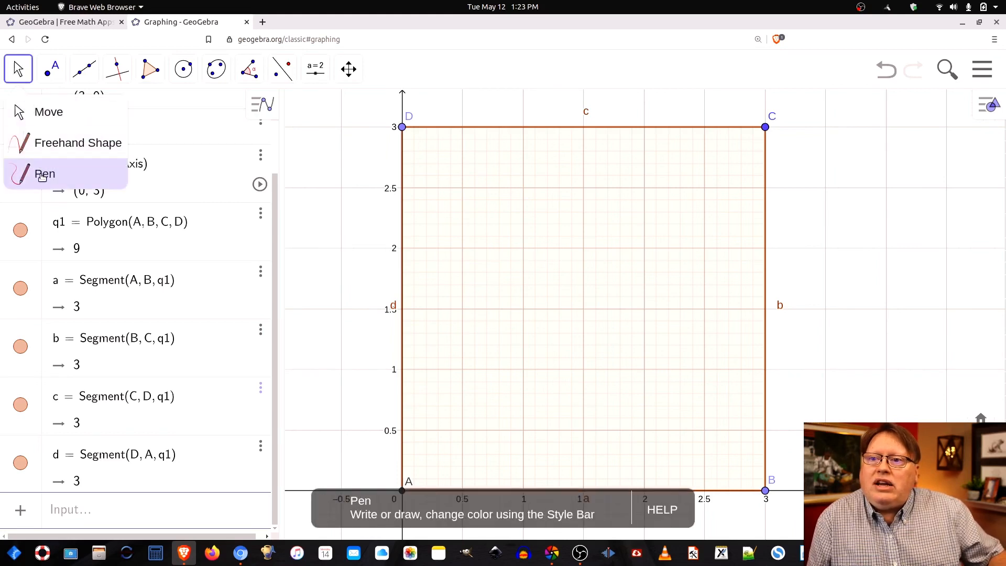
click(40, 171)
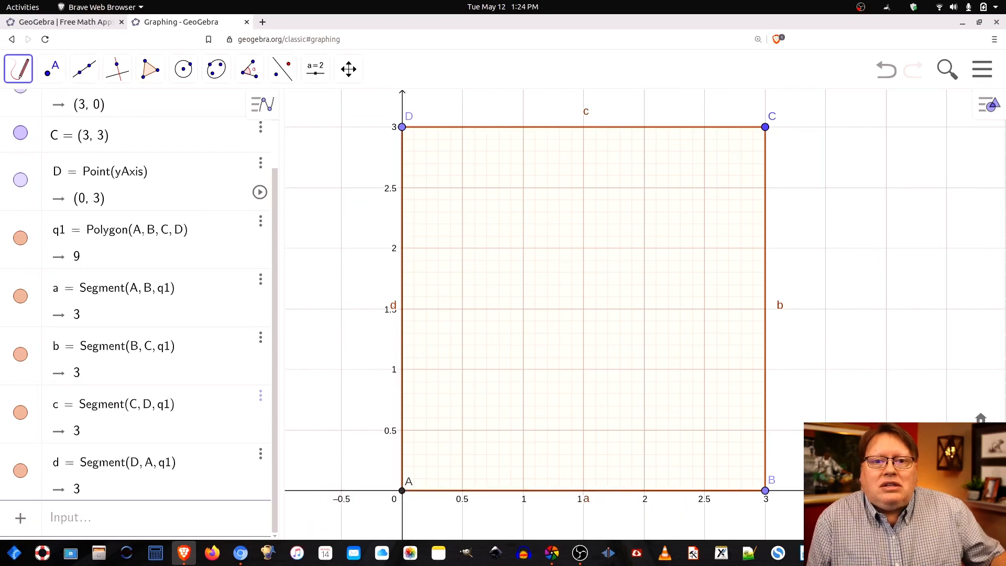
drag(596, 120, 588, 139)
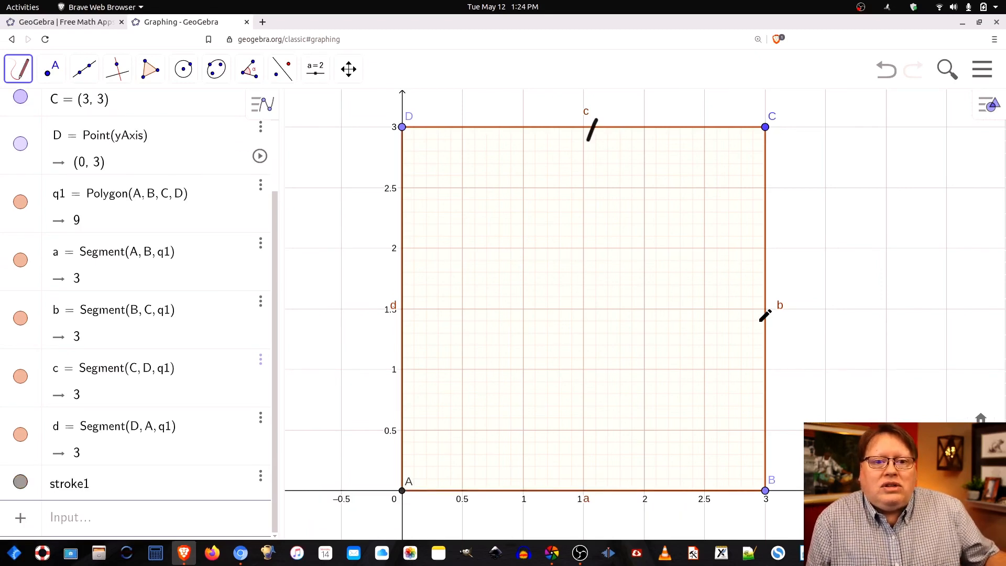
drag(754, 325, 775, 323)
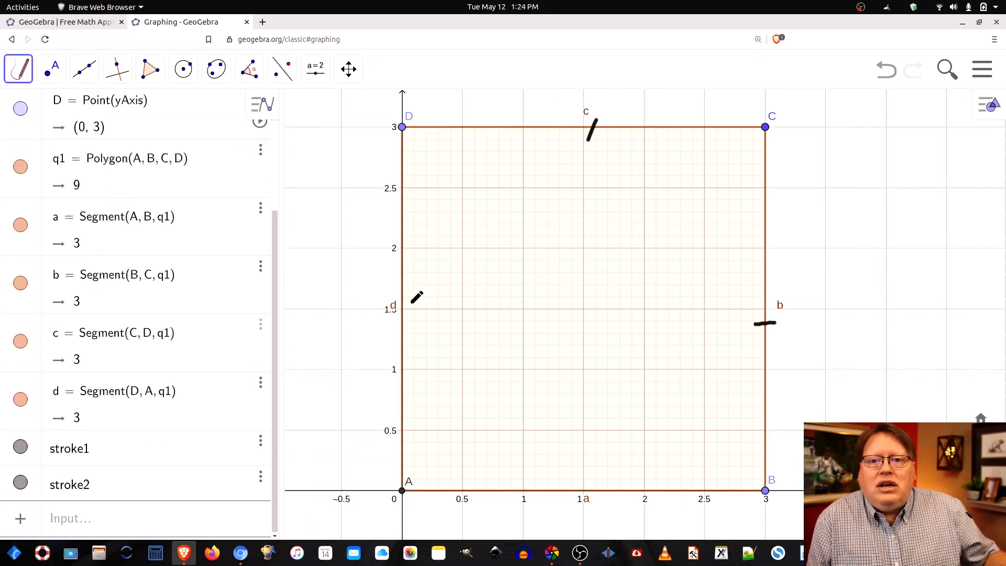
drag(389, 327, 407, 329)
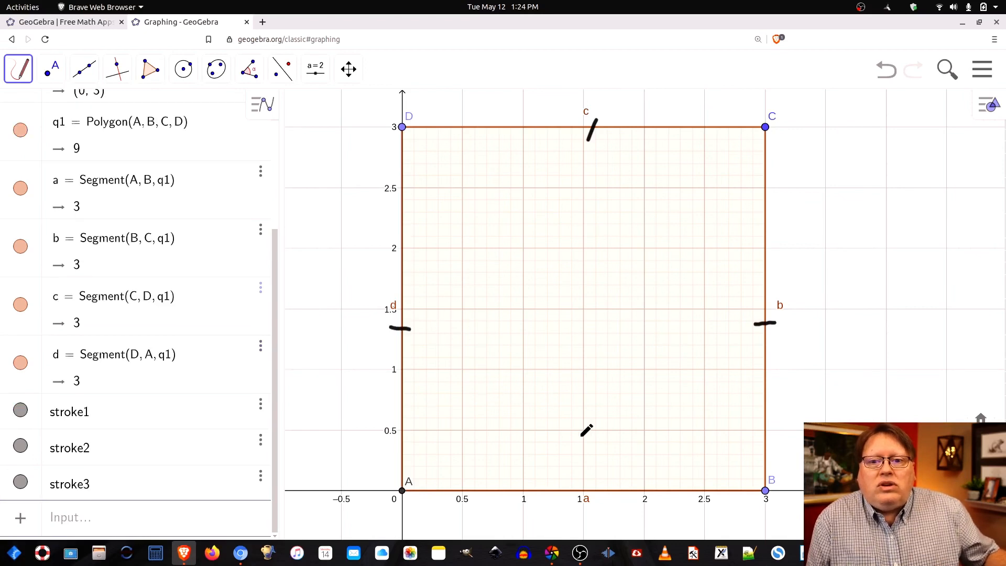
drag(596, 482, 593, 505)
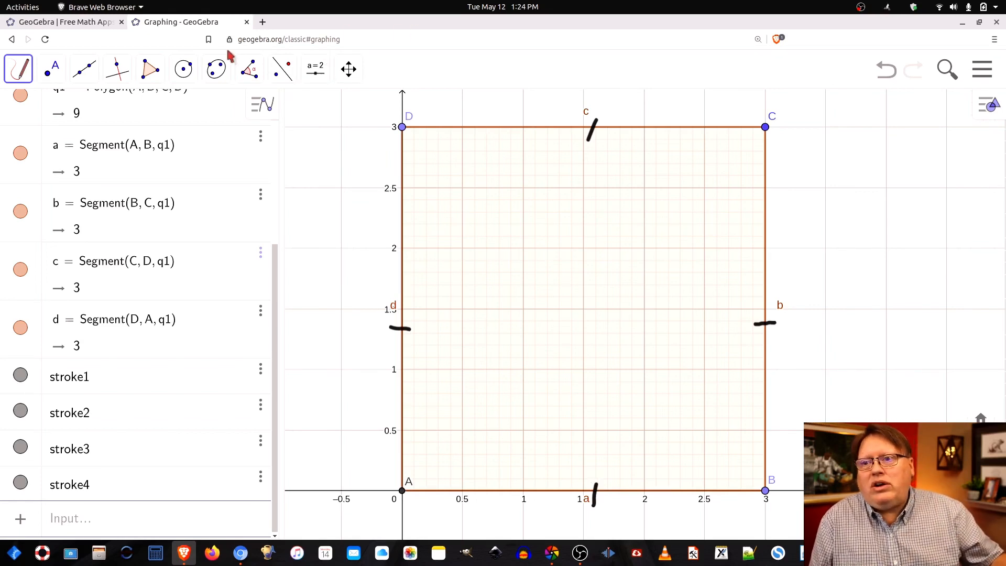
click(25, 74)
click(38, 112)
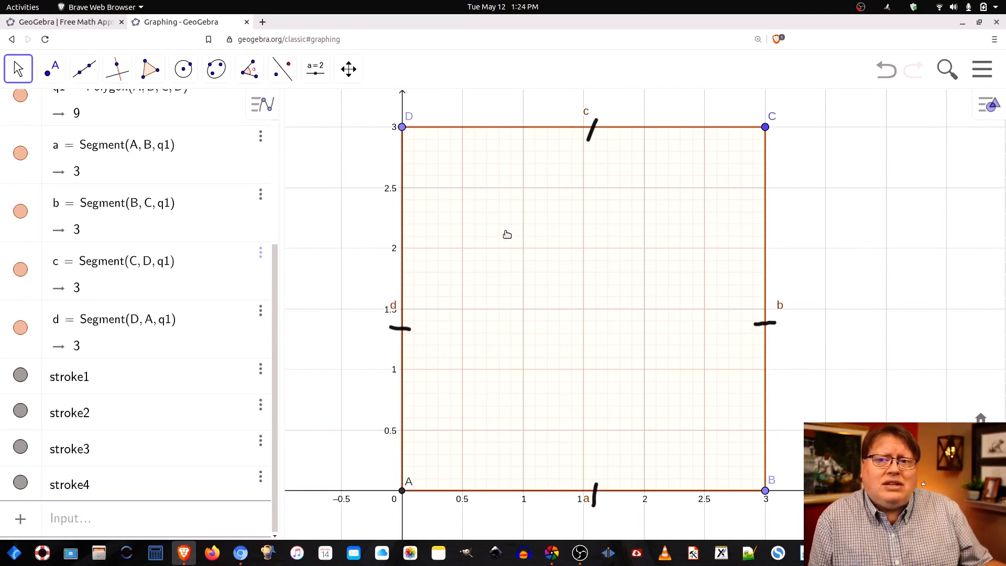
Step: Measure the angles at corners A and B with the Angle tool, using the sides that meet there
click(248, 78)
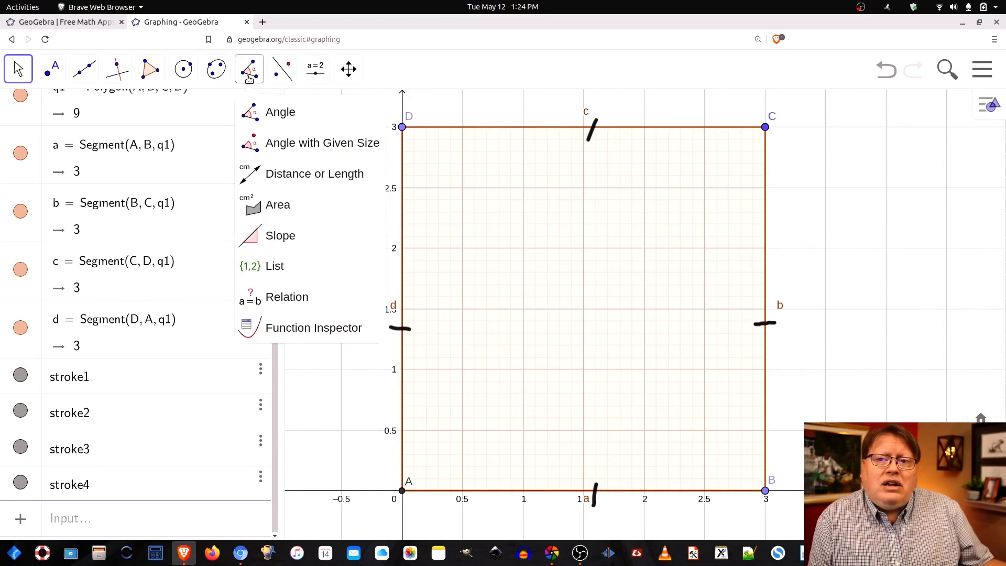
click(275, 114)
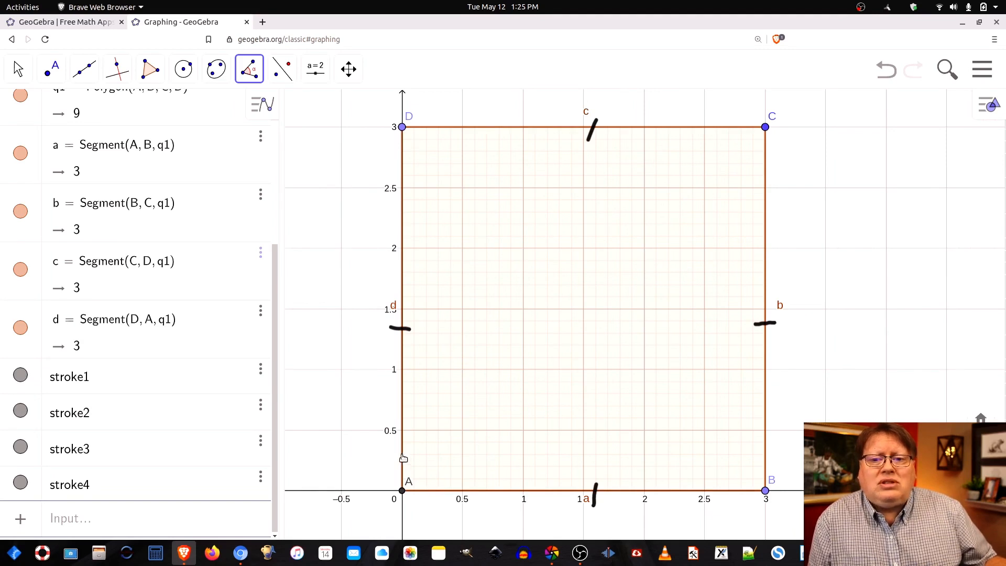
click(429, 492)
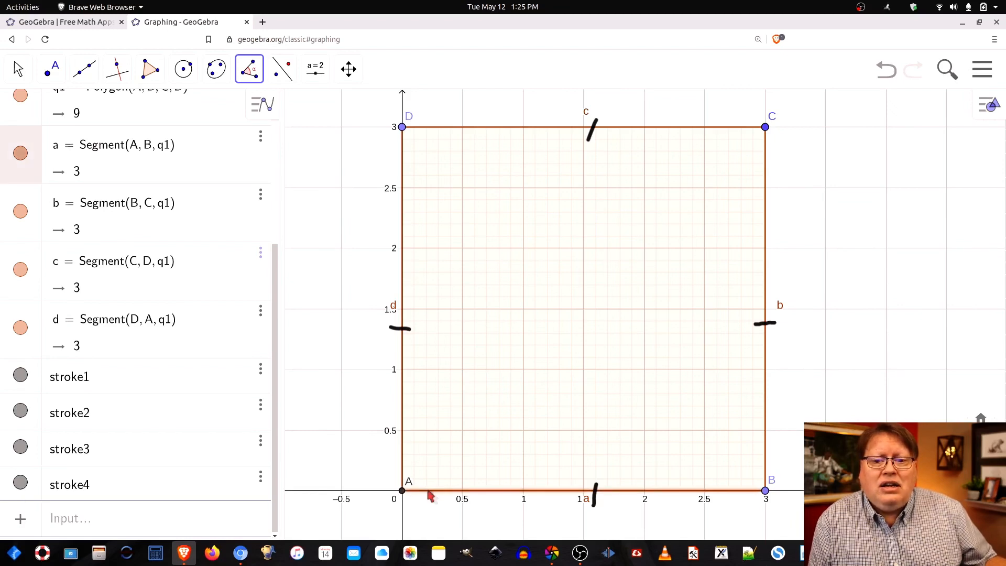
click(403, 448)
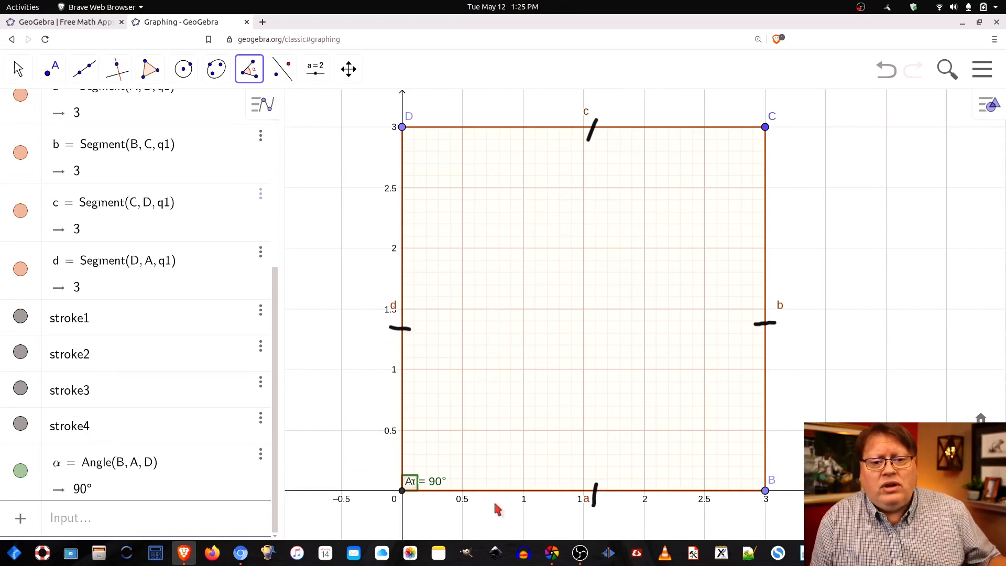
click(764, 463)
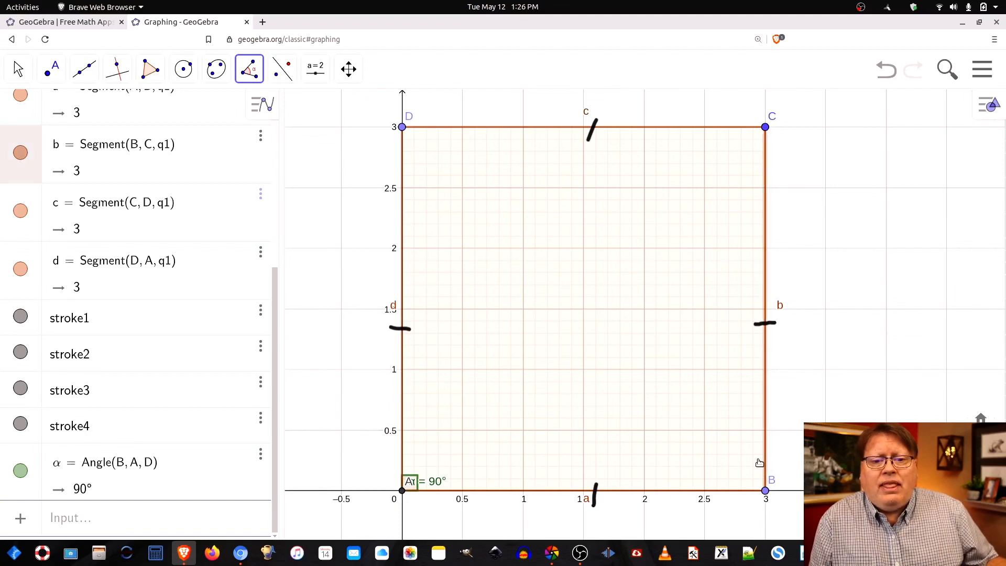
click(715, 490)
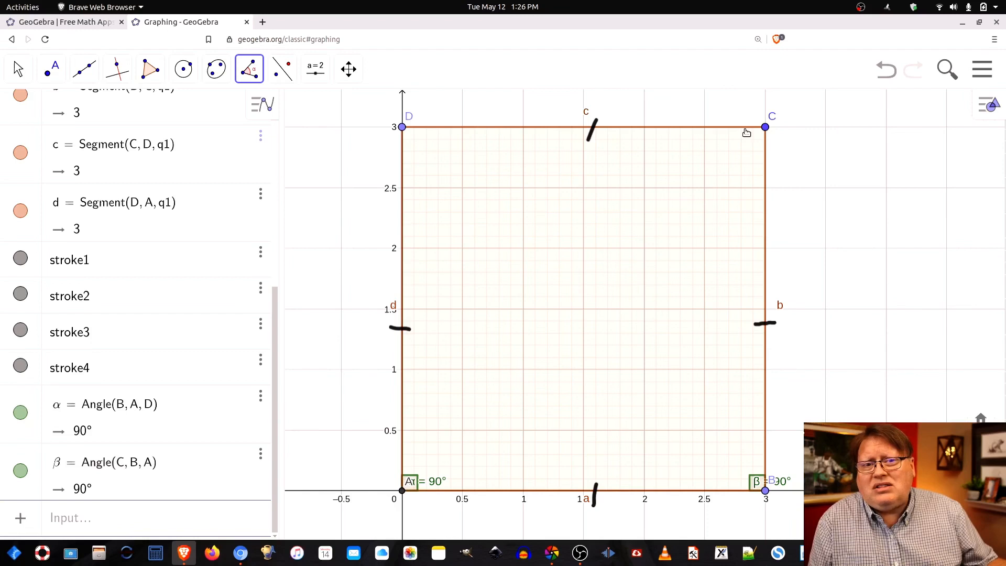
click(766, 150)
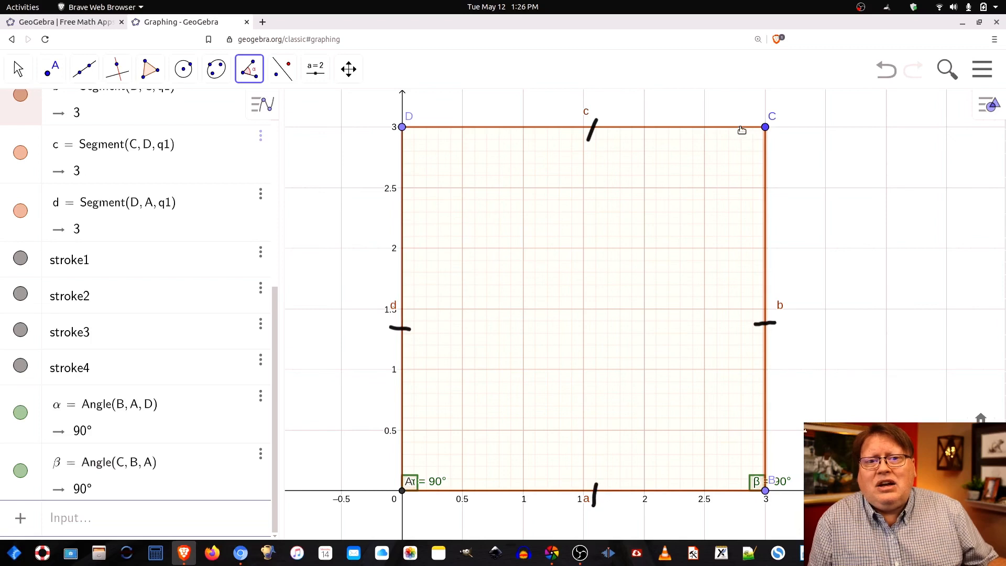
click(741, 128)
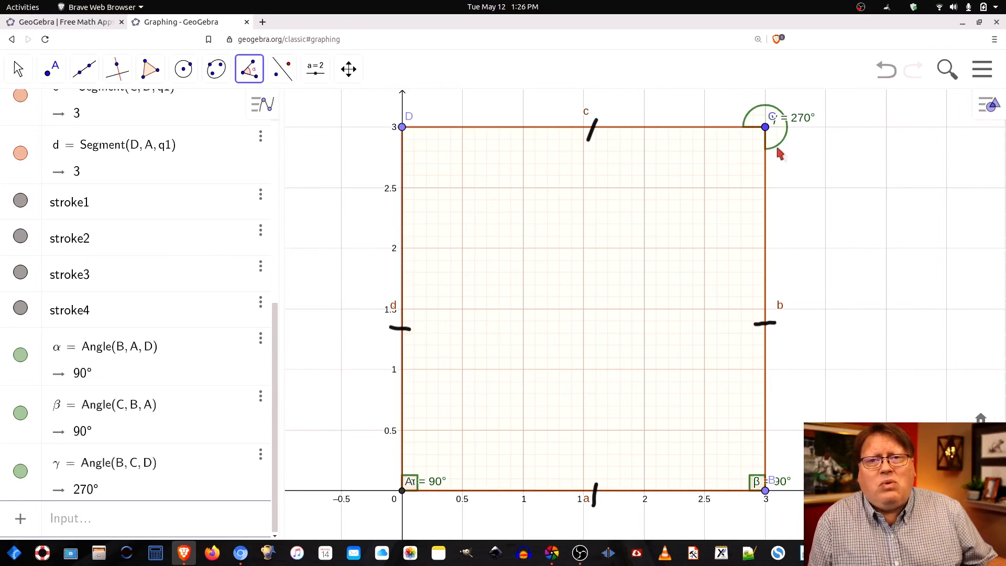
click(261, 457)
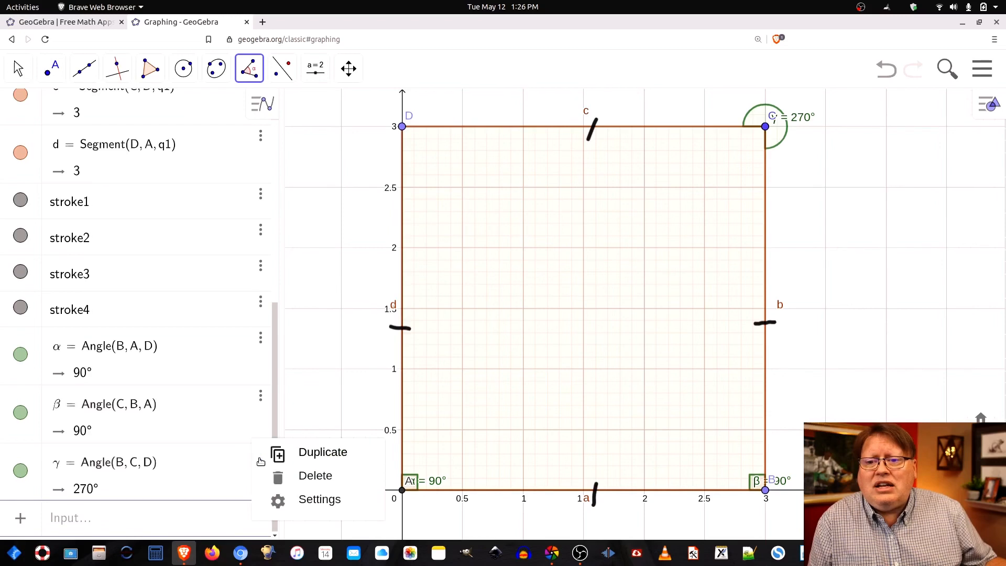
click(308, 487)
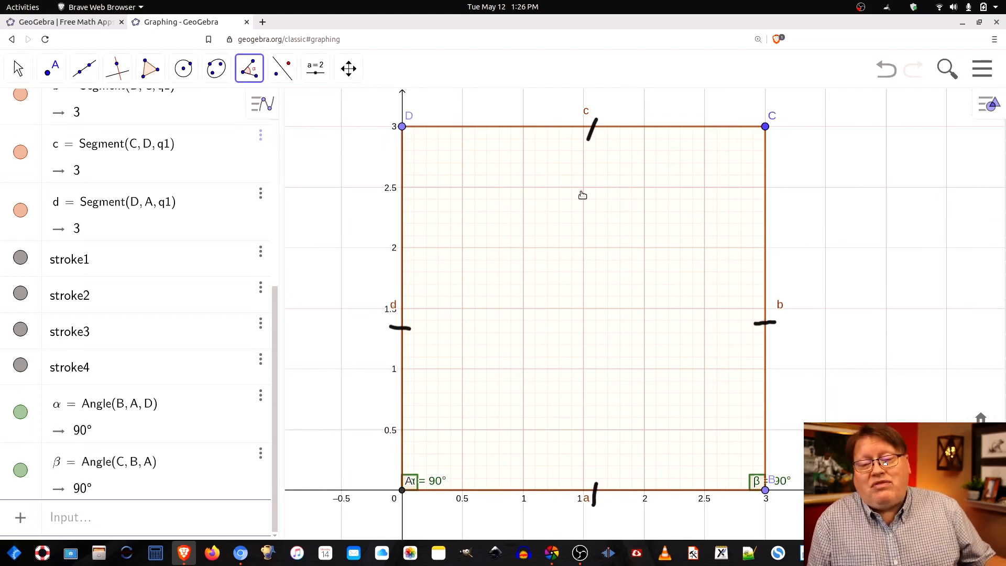
Step: Mark all interior angles of the square at once by applying the Angle tool to the polygon
click(744, 132)
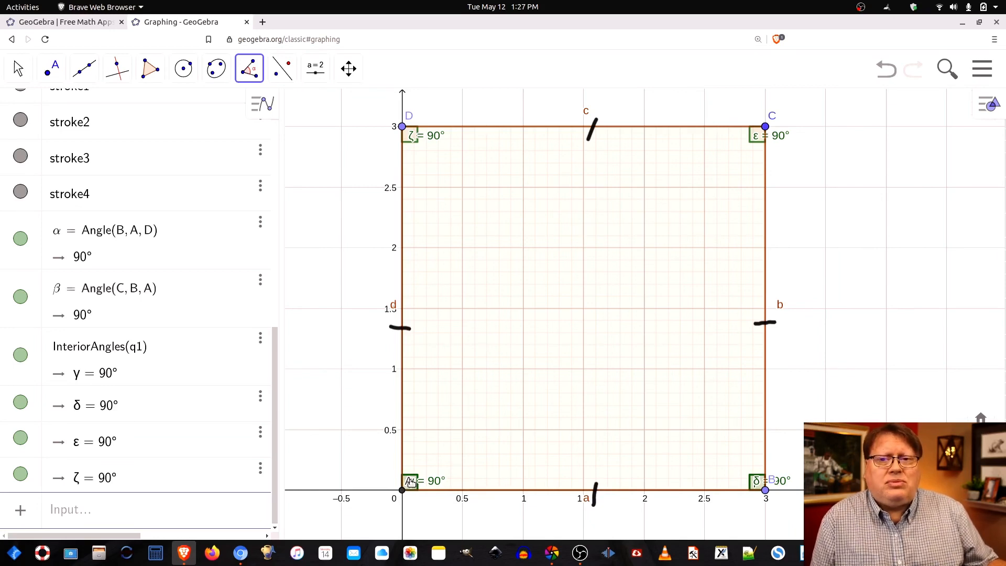
Step: Measure the slopes of sides d, b, c and a with the Slope tool
click(253, 74)
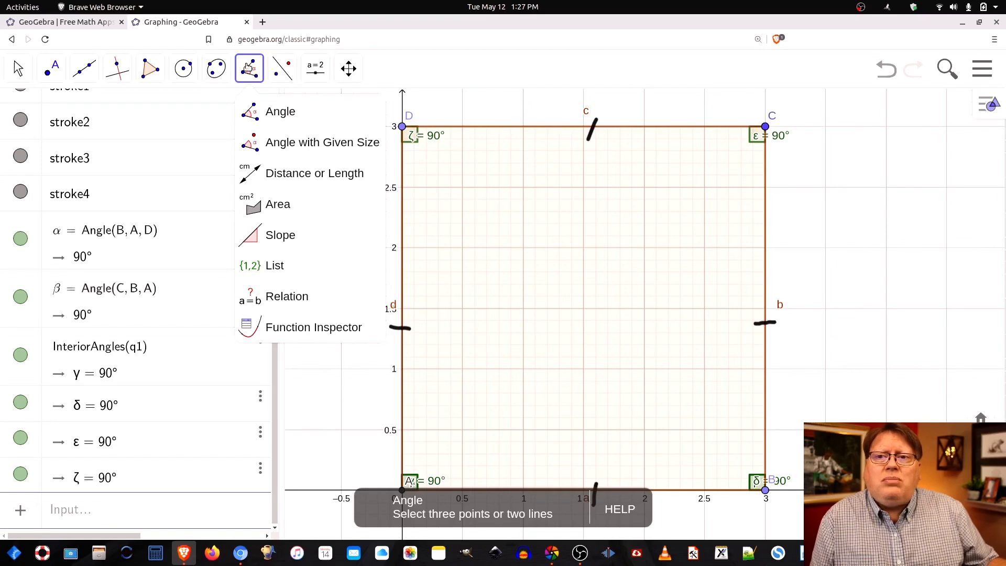
click(286, 235)
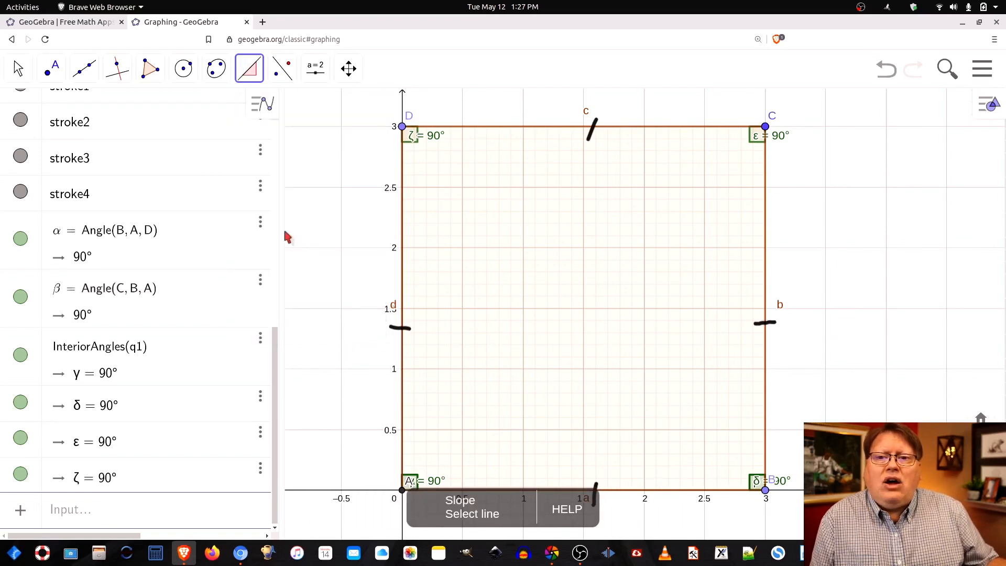
click(403, 228)
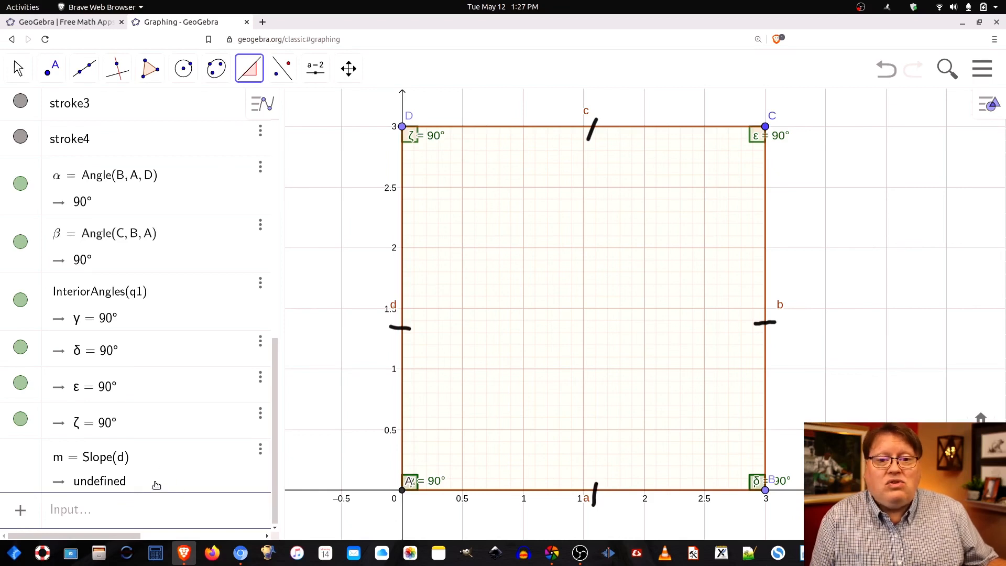
click(766, 263)
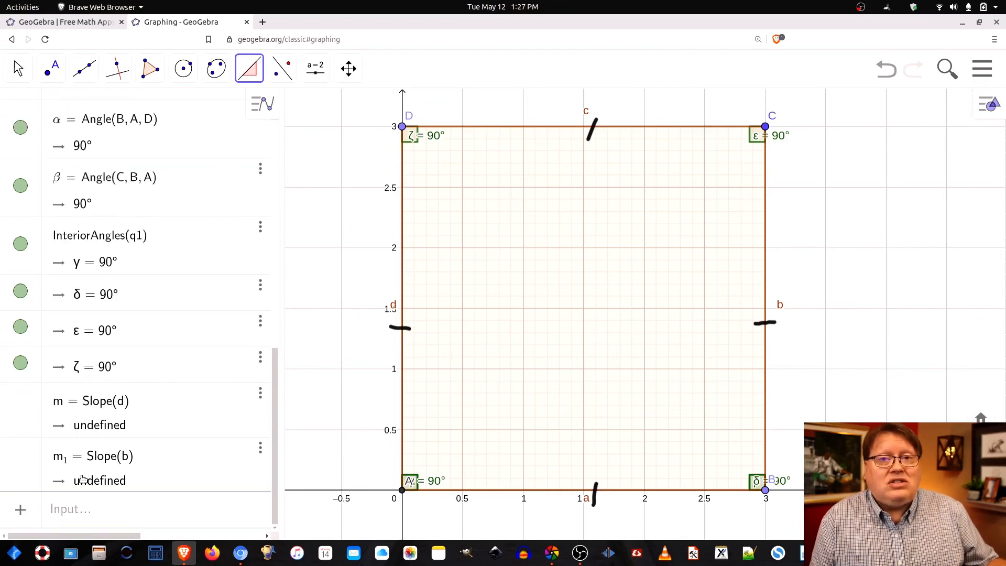
click(525, 130)
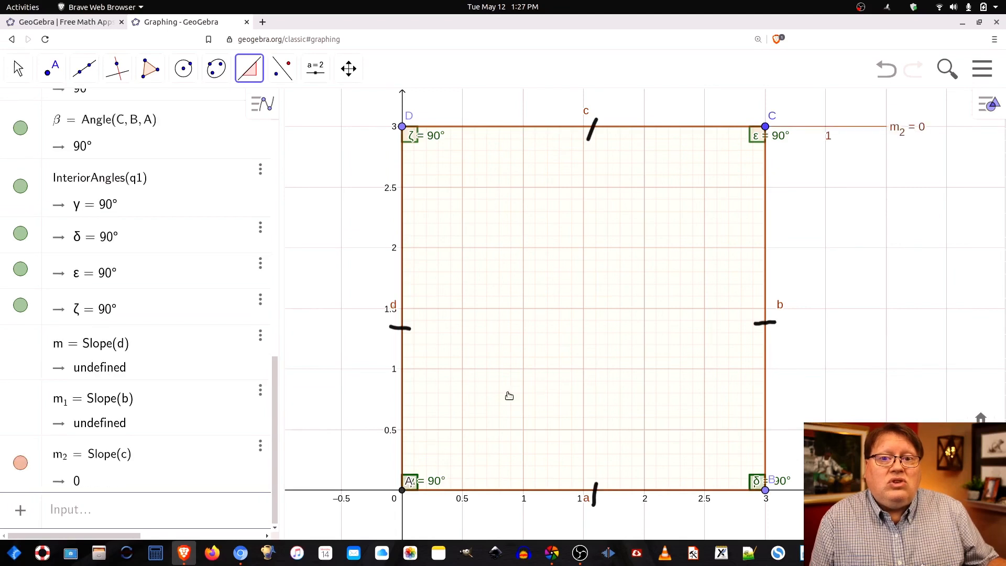
click(514, 493)
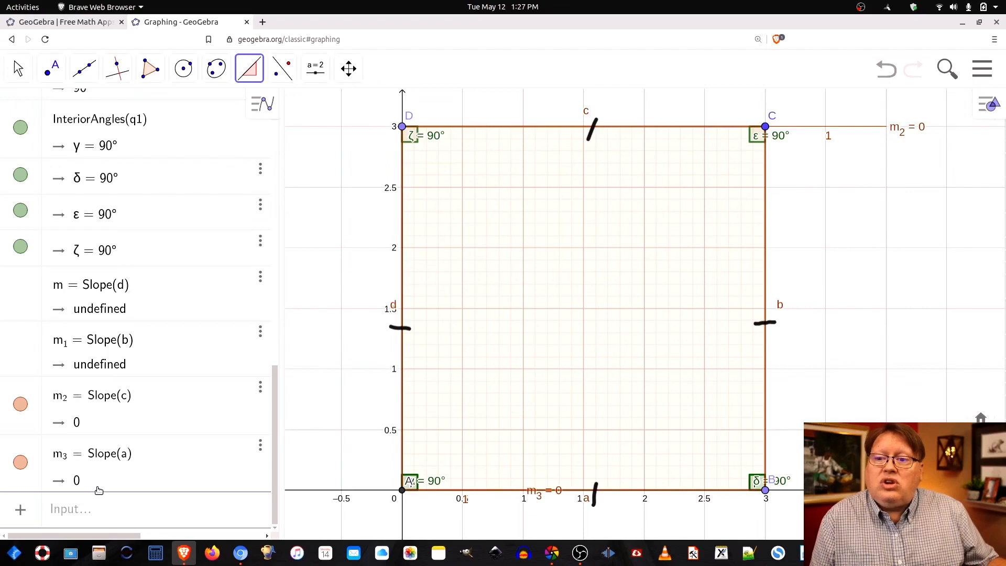
Step: Draw Pen parallel marks: single arrowheads on sides c and a, double arrowheads on sides d and b
click(18, 69)
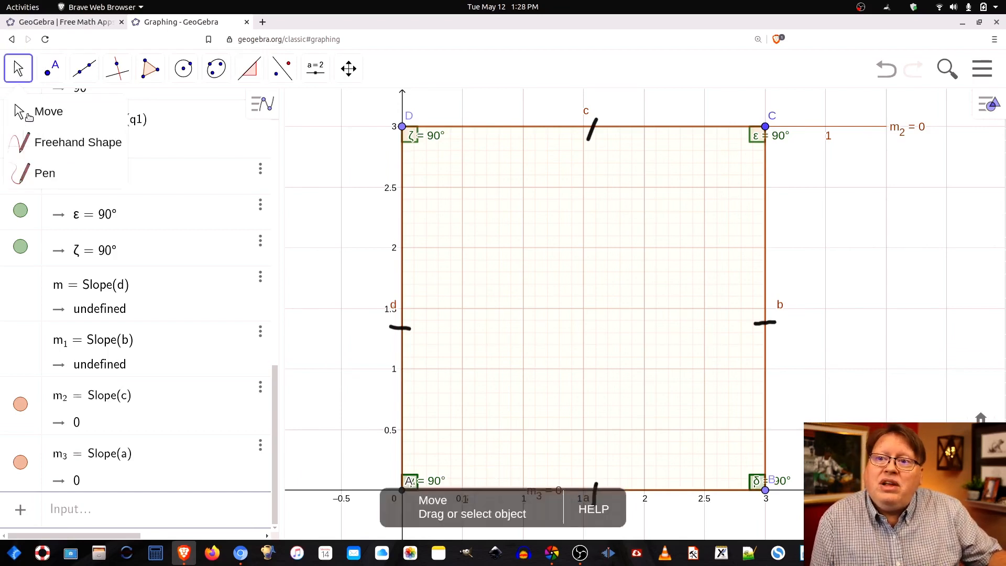
click(40, 174)
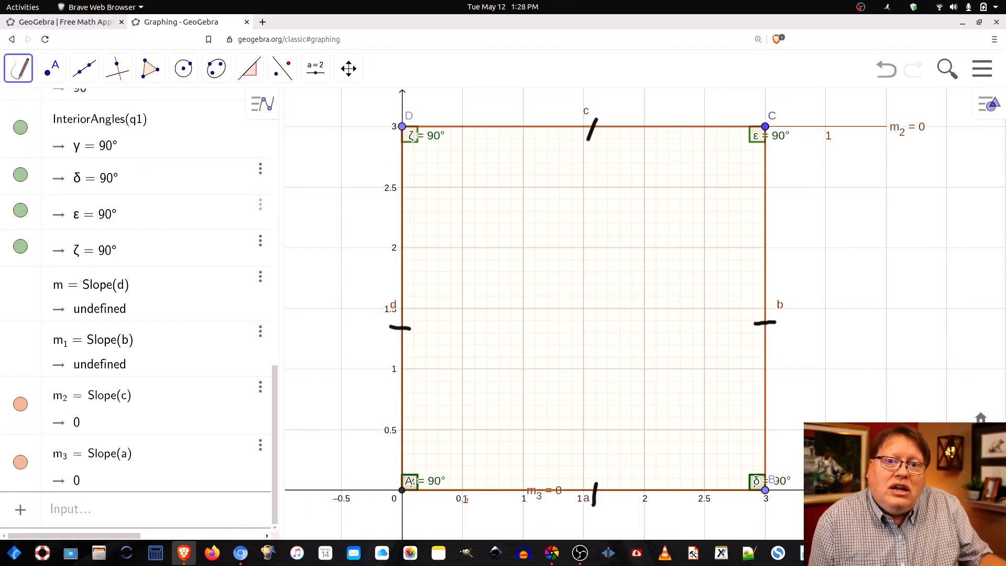
click(514, 123)
mouse_move(507, 122)
mouse_down()
mouse_move(521, 128)
mouse_move(504, 136)
mouse_up()
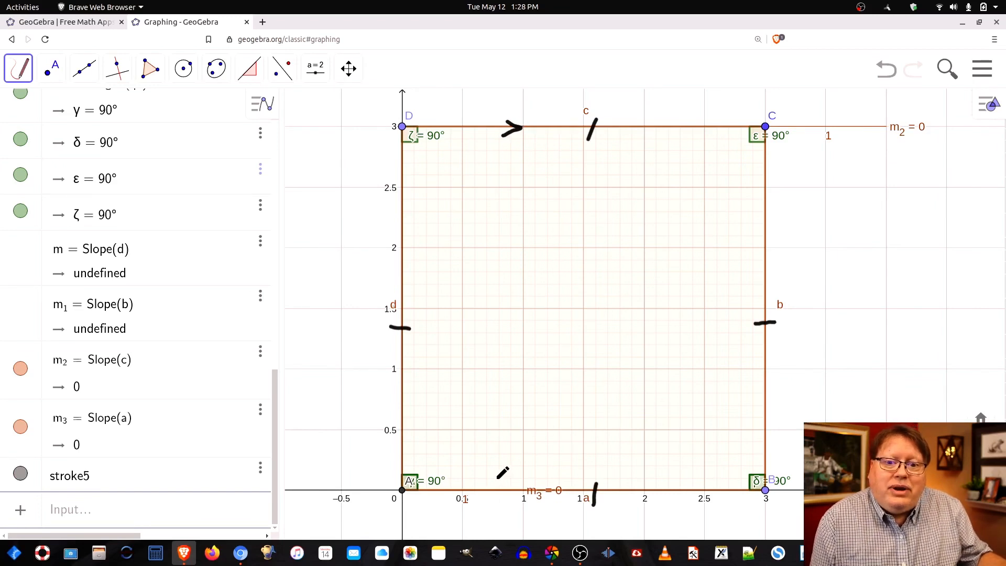
drag(483, 486, 504, 504)
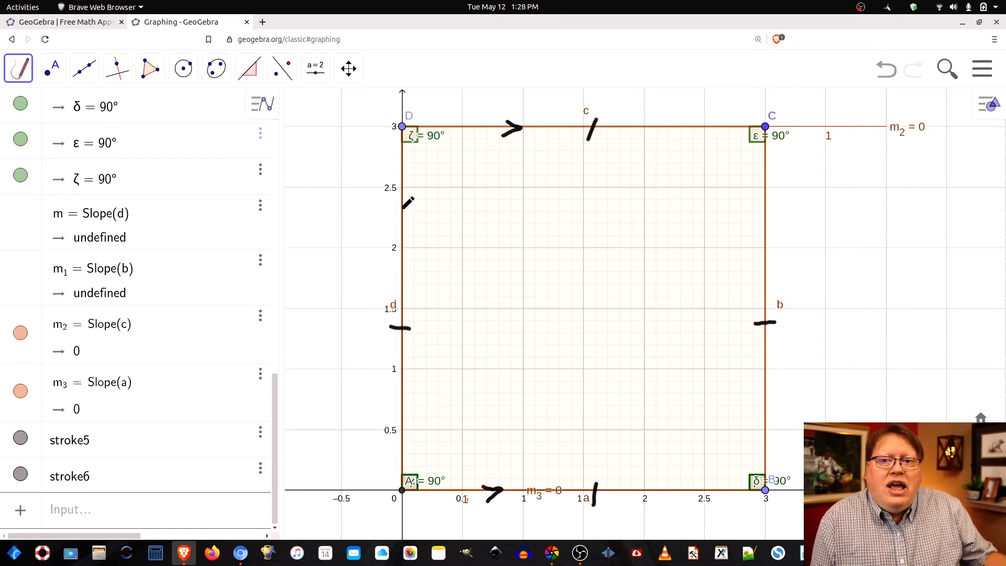
mouse_move(399, 208)
mouse_down()
mouse_move(388, 229)
mouse_move(408, 226)
mouse_move(388, 244)
mouse_move(408, 245)
mouse_up()
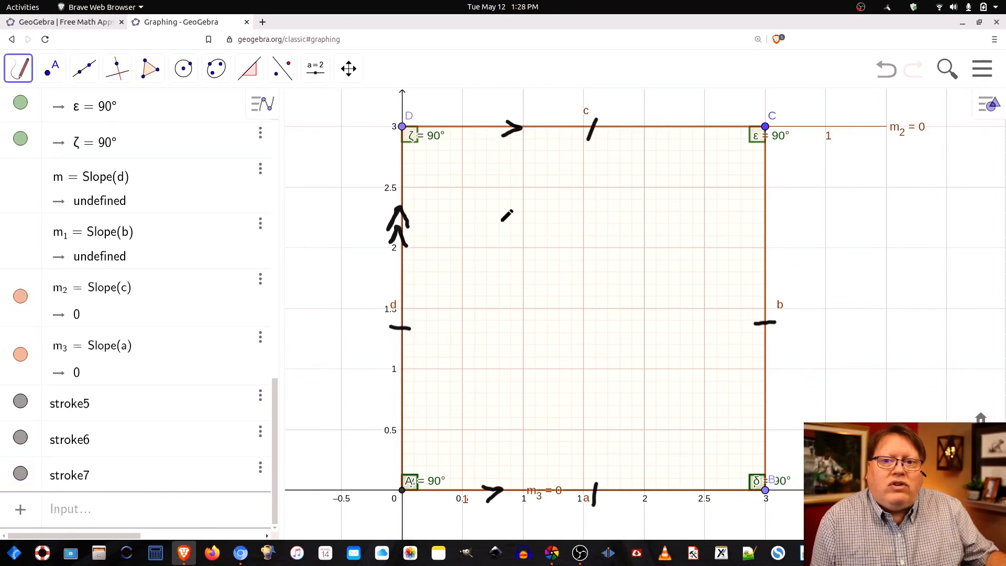
mouse_move(755, 224)
mouse_down()
mouse_move(766, 205)
mouse_move(776, 242)
mouse_up()
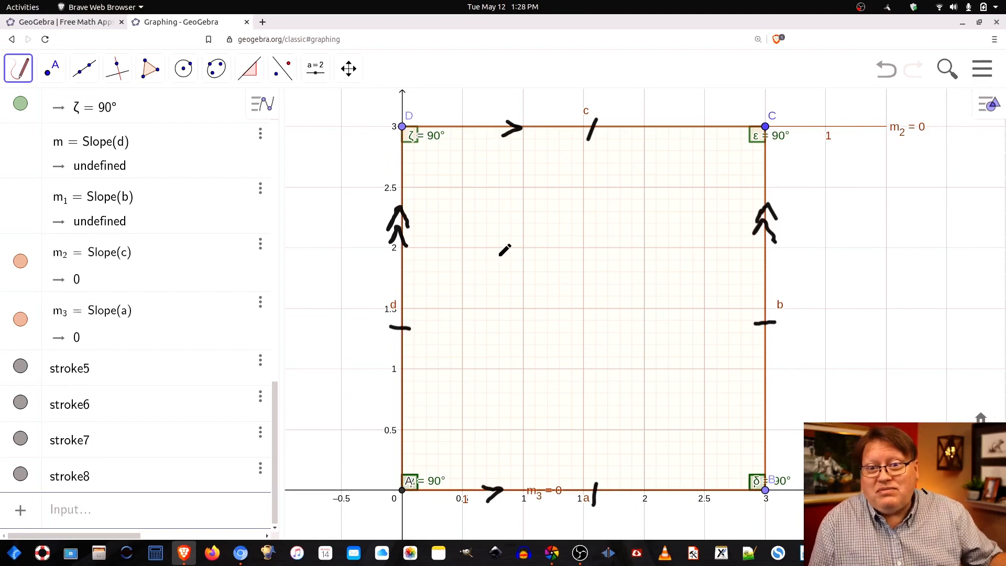
Step: Handwrite the word SQUARE inside the figure with the Pen and underline it
mouse_move(496, 289)
mouse_down()
mouse_move(473, 301)
mouse_move(465, 324)
mouse_move(519, 297)
mouse_move(526, 325)
mouse_up()
mouse_move(527, 290)
mouse_down()
mouse_move(534, 321)
mouse_move(548, 302)
mouse_move(560, 314)
mouse_up()
drag(546, 308, 565, 314)
drag(565, 295, 577, 311)
mouse_move(584, 291)
mouse_down()
mouse_move(582, 308)
mouse_move(594, 310)
mouse_up()
drag(584, 301, 594, 298)
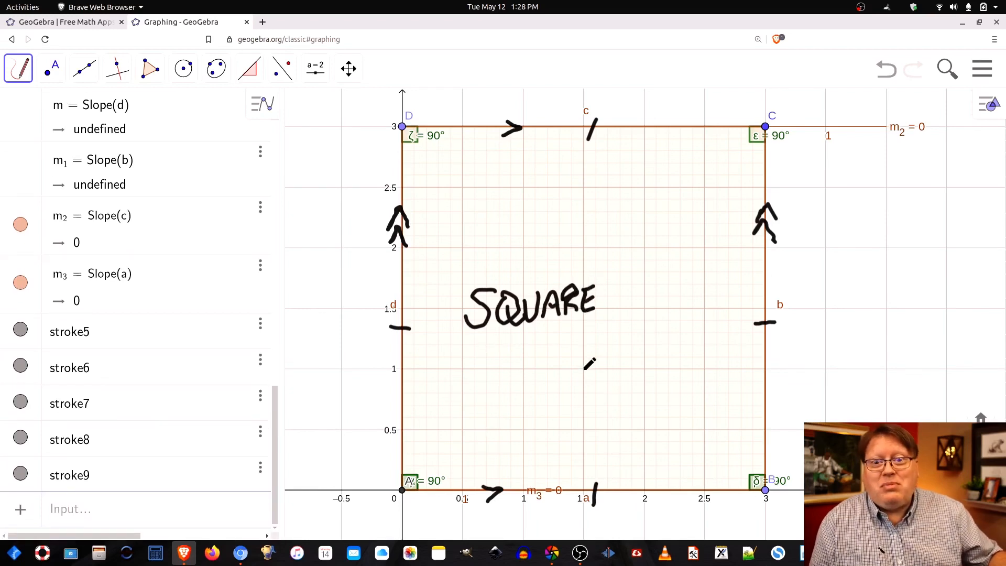
drag(464, 345, 637, 314)
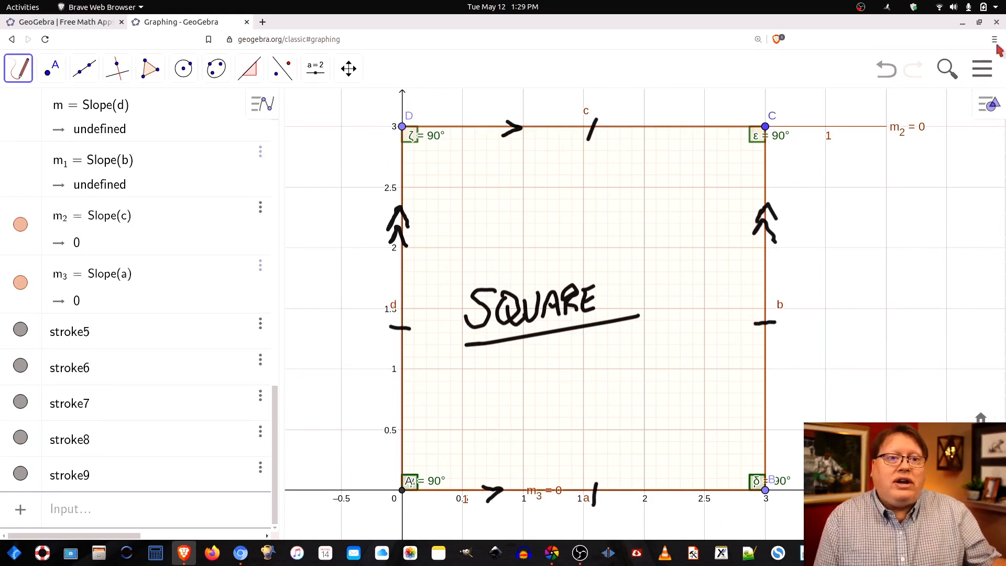
Step: Start a new blank construction without saving the current one
click(986, 71)
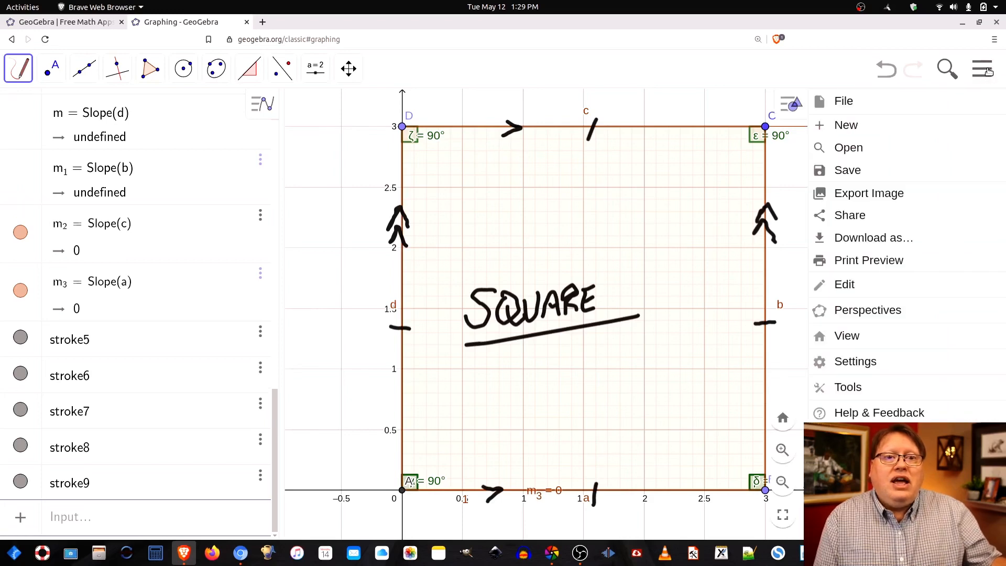
click(868, 126)
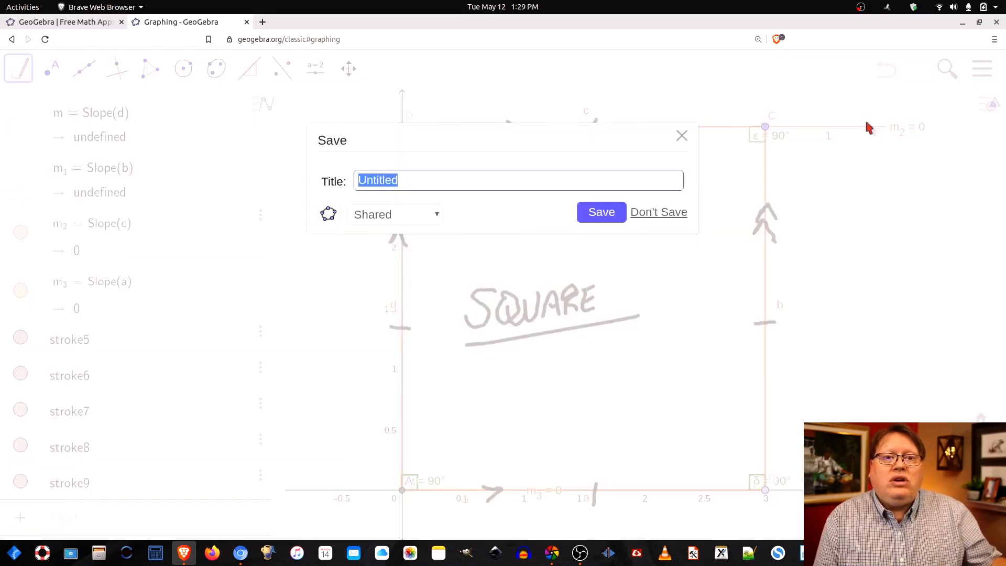
click(657, 215)
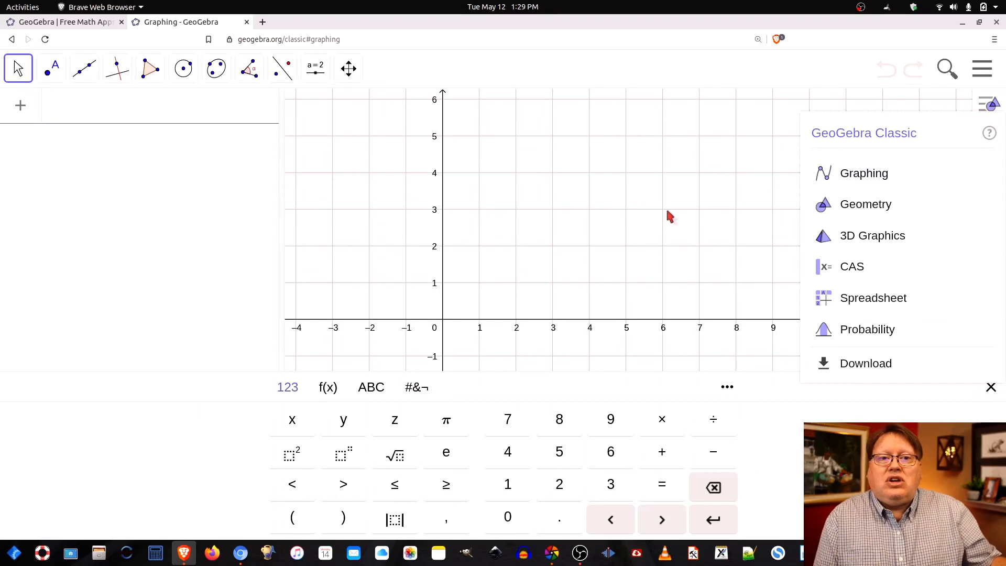
Step: Switch the new construction to the Graphing perspective and hide the on-screen keyboard
click(864, 178)
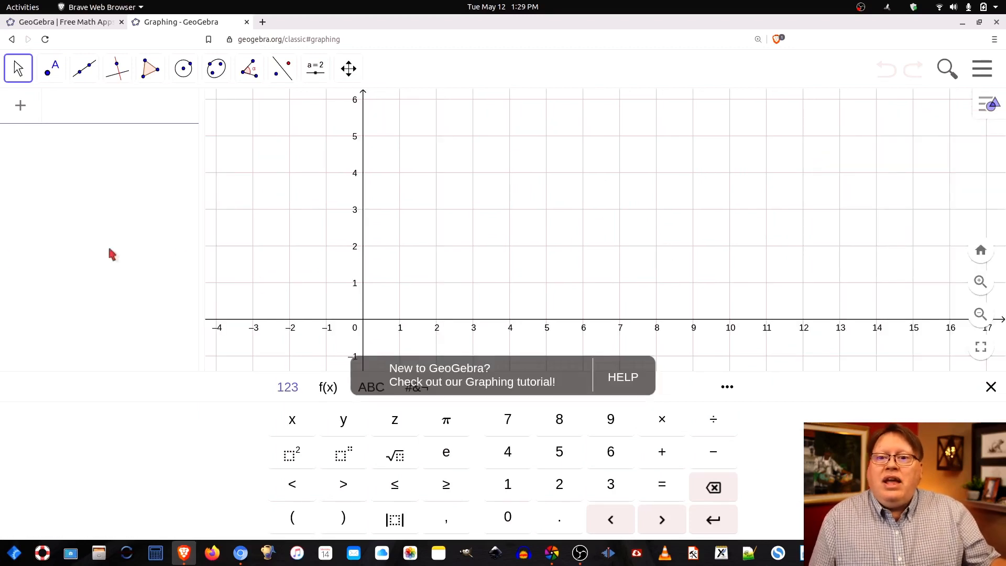
click(990, 387)
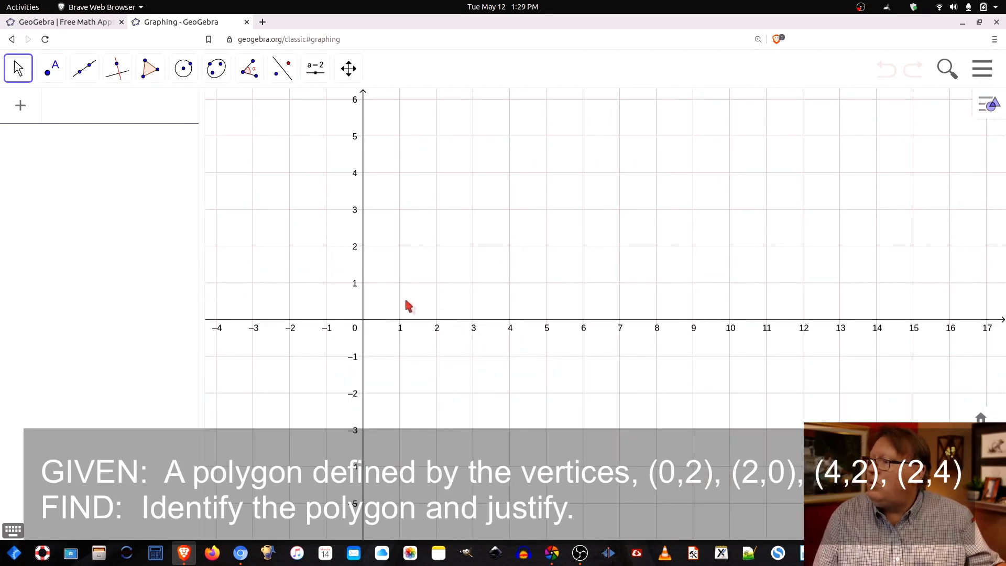
Step: Plot the four given vertices with the Point tool at (0, 2), (2, 0), (4, 2) and (2, 4)
drag(442, 298, 637, 282)
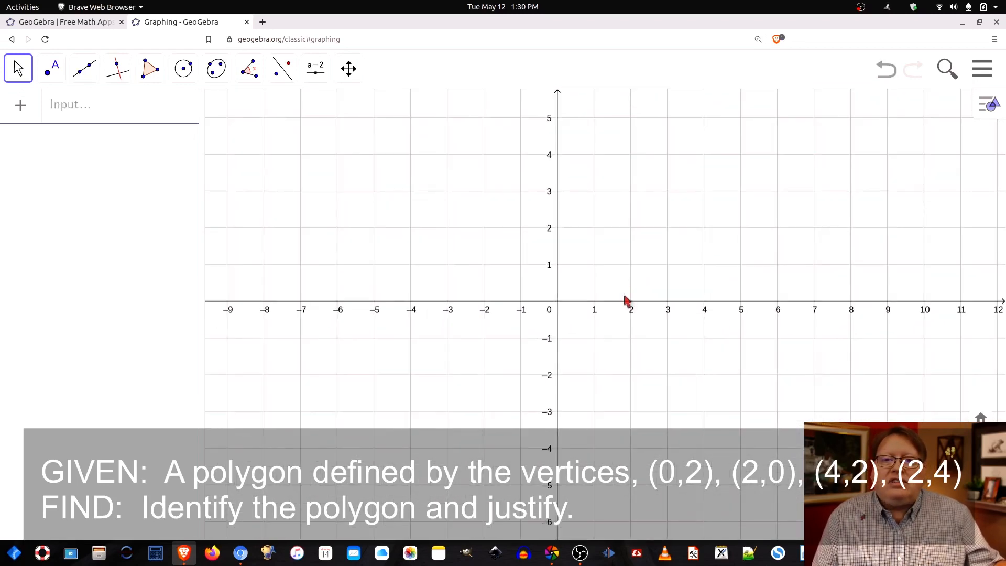
scroll(627, 299, up, 3)
scroll(627, 300, up, 2)
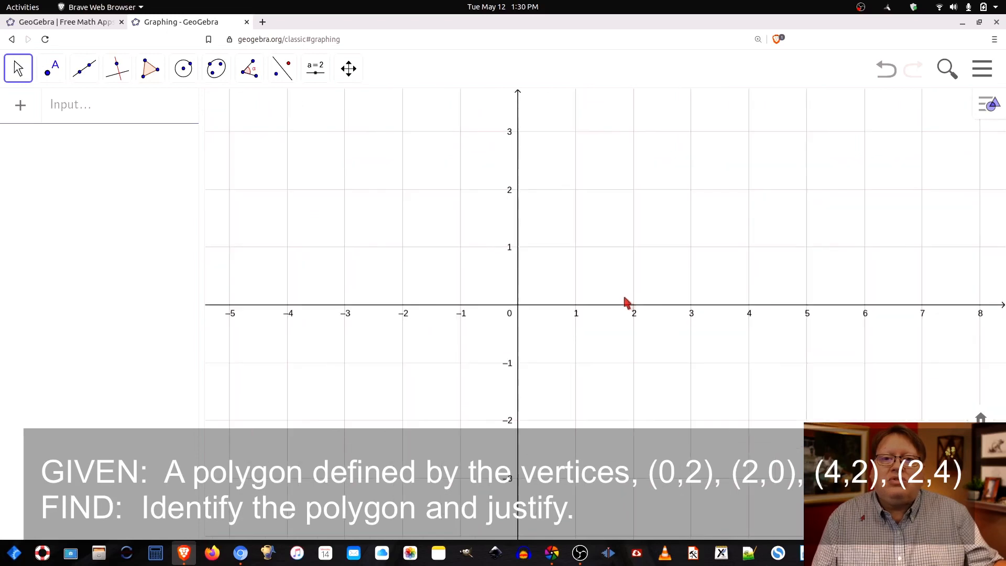
drag(631, 280, 652, 316)
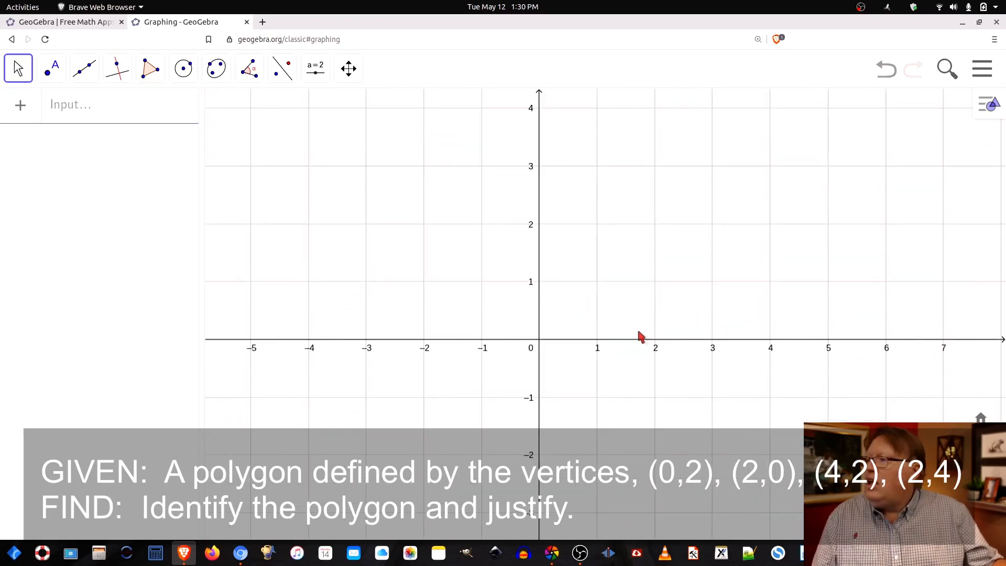
click(53, 80)
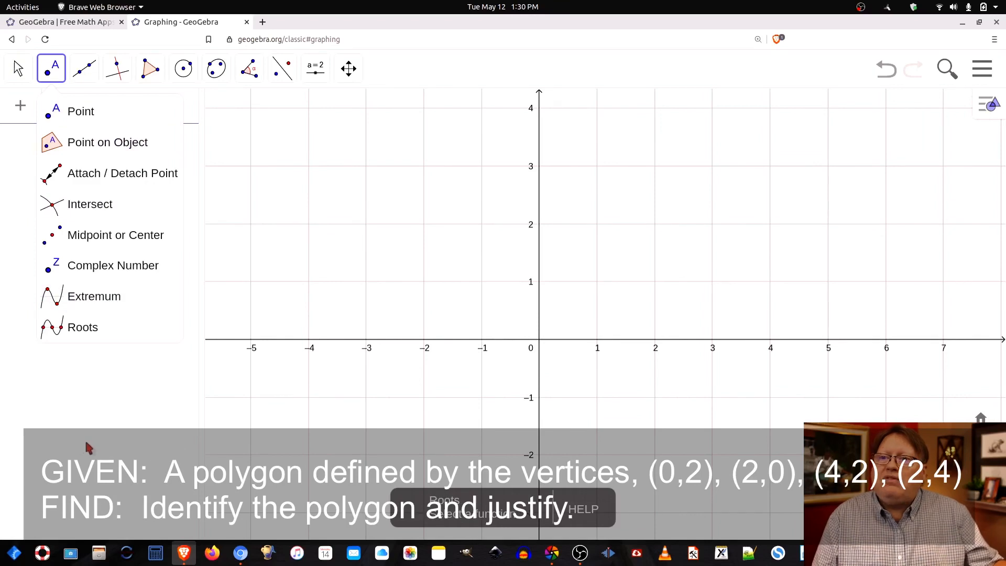
click(78, 109)
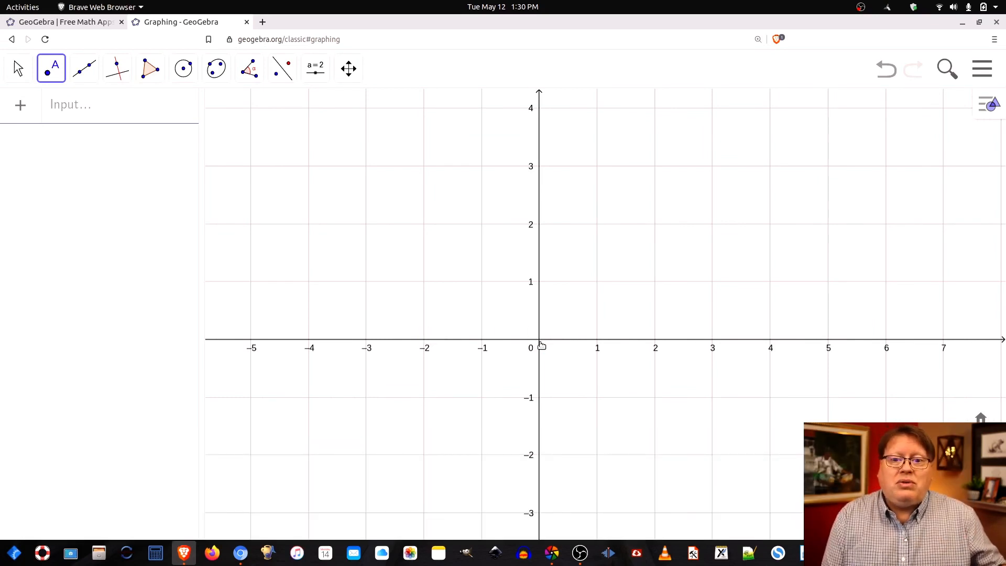
click(540, 226)
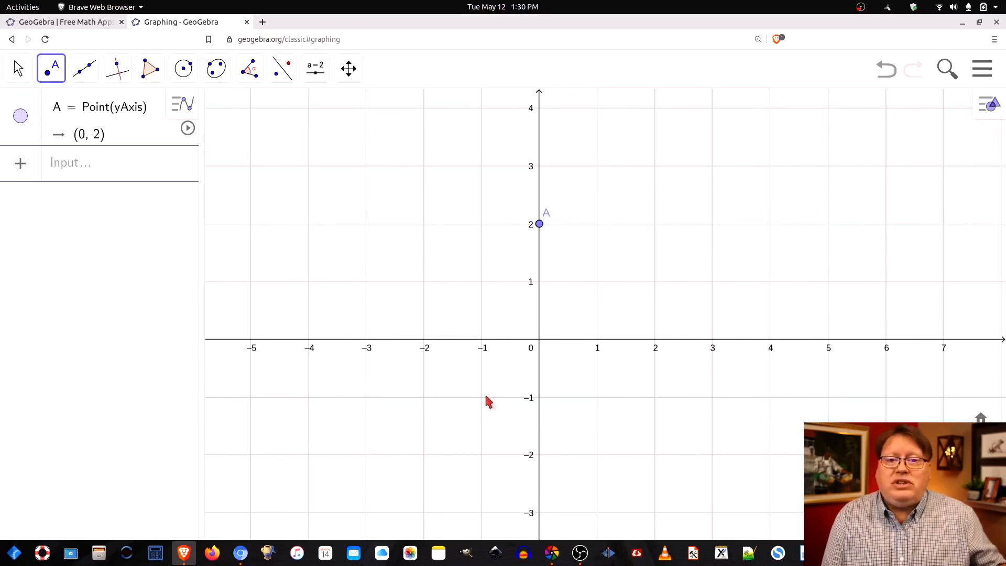
click(655, 339)
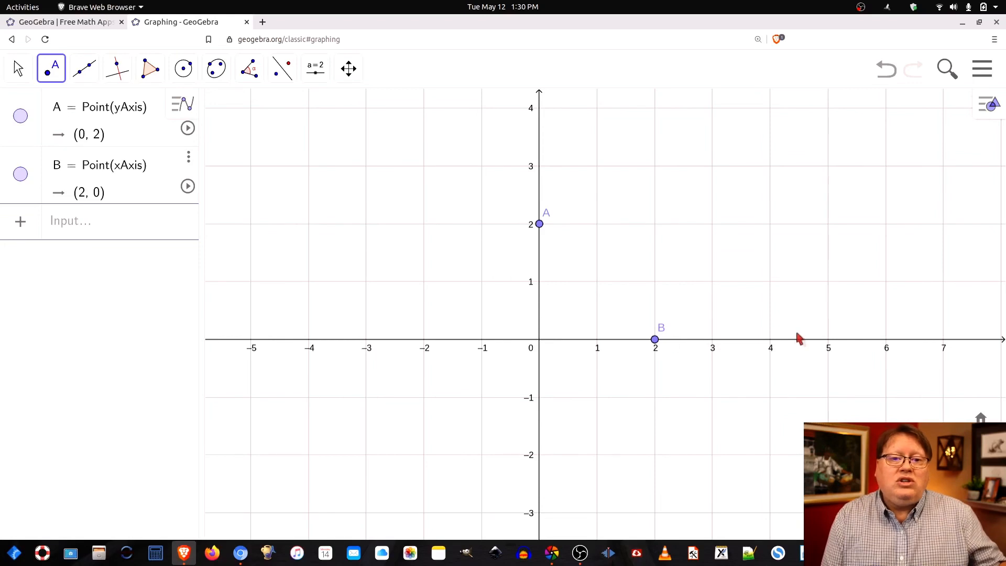
click(770, 225)
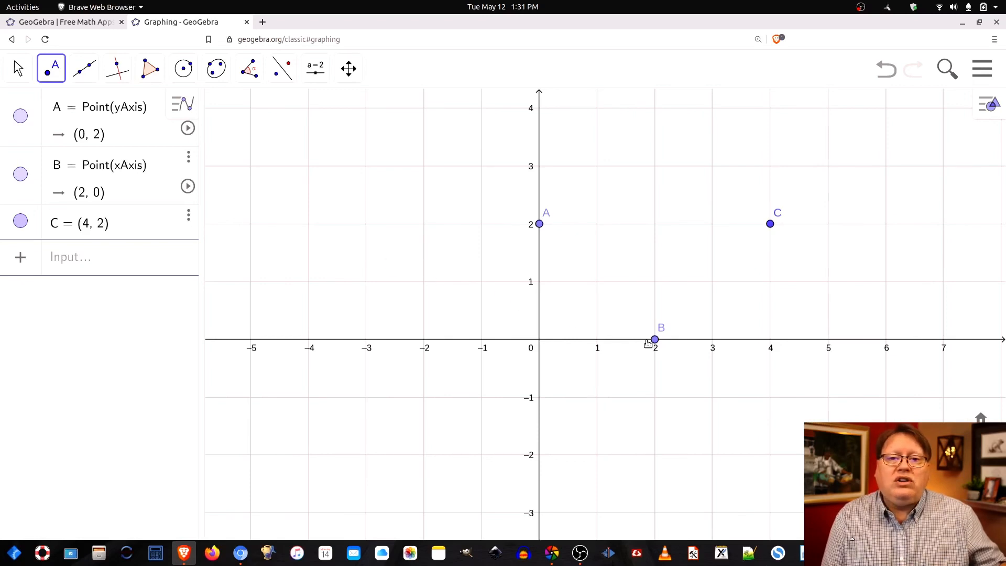
click(654, 108)
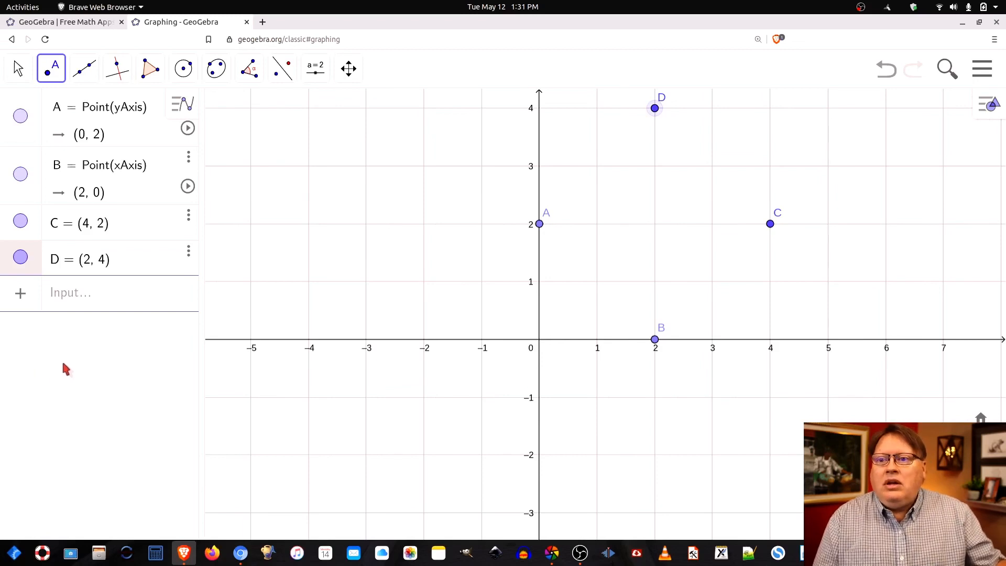
Step: Connect the points into a closed polygon in the order D, C, B, A
click(156, 80)
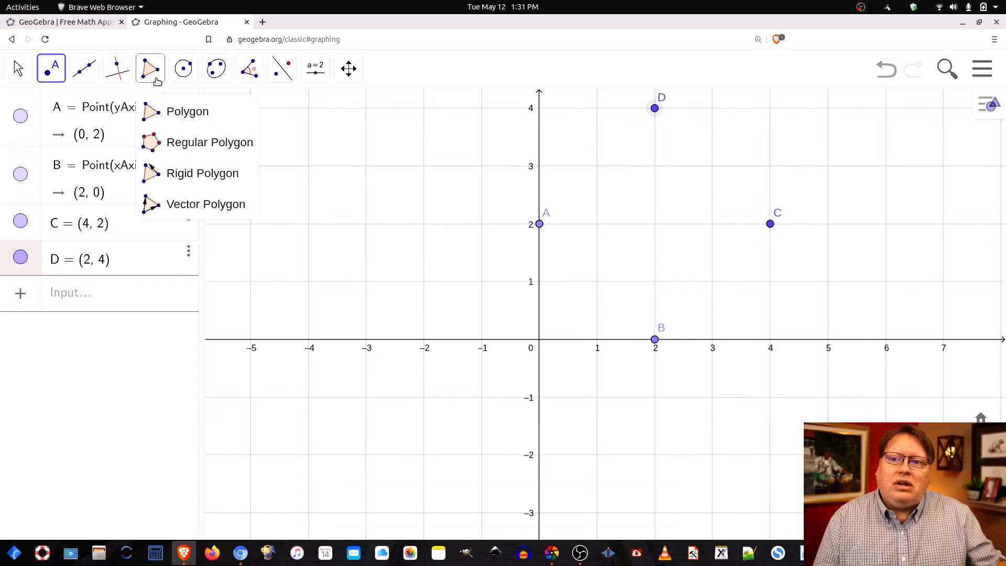
click(170, 113)
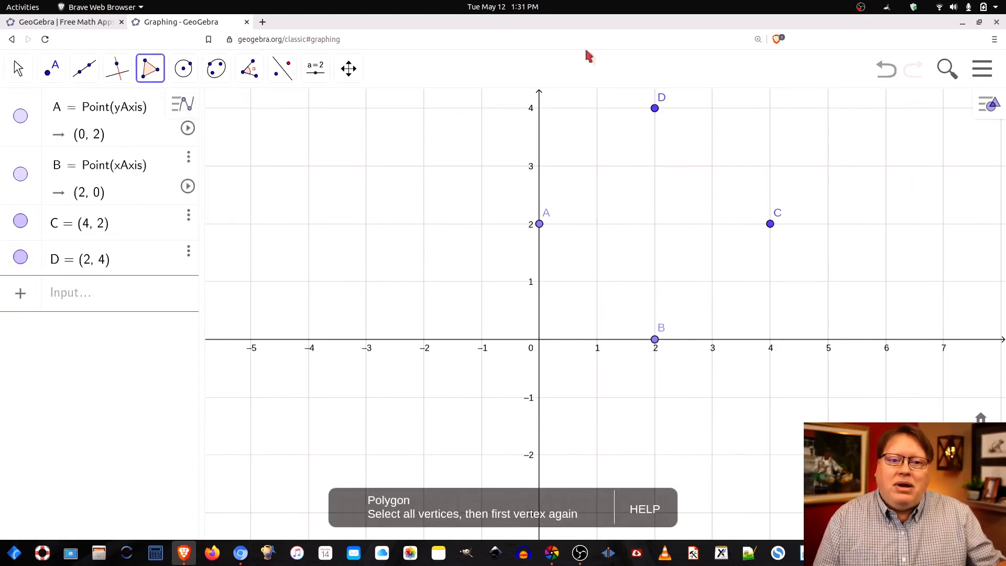
click(655, 109)
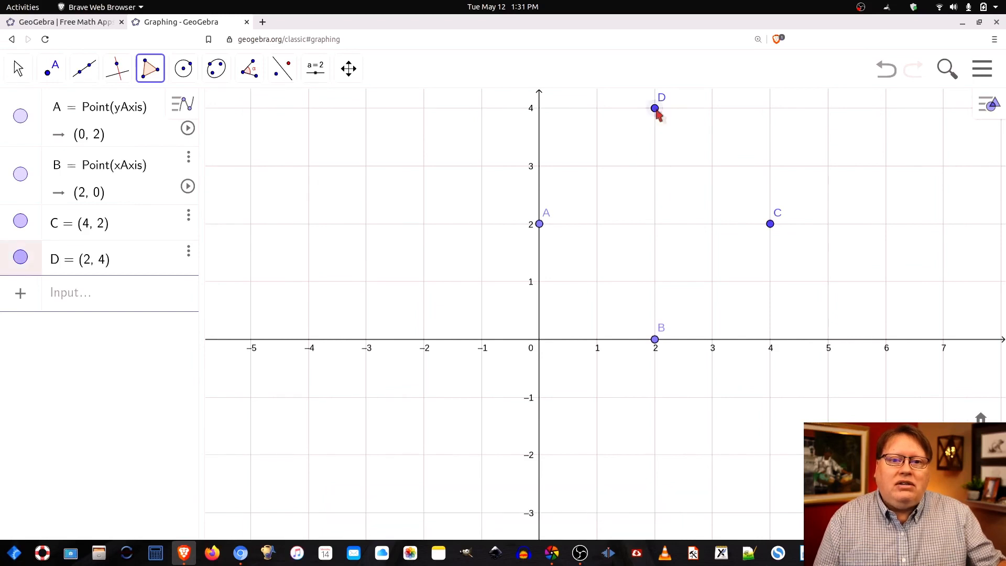
click(770, 224)
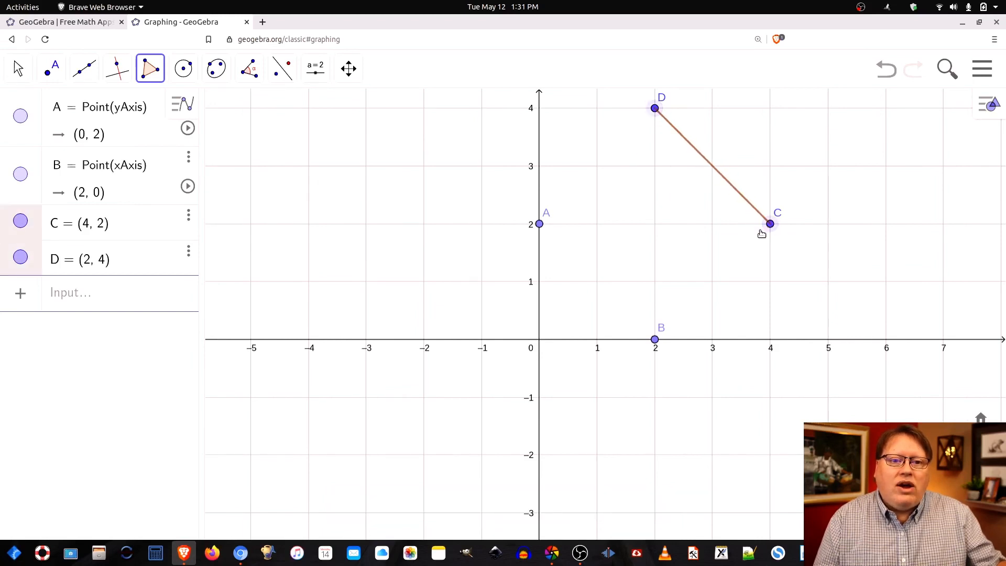
click(654, 338)
click(540, 225)
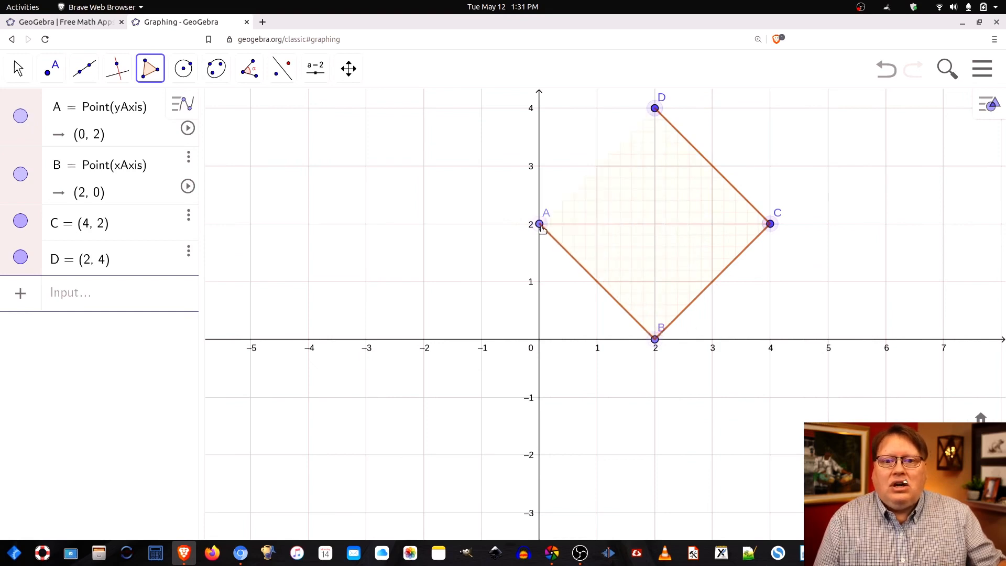
click(655, 108)
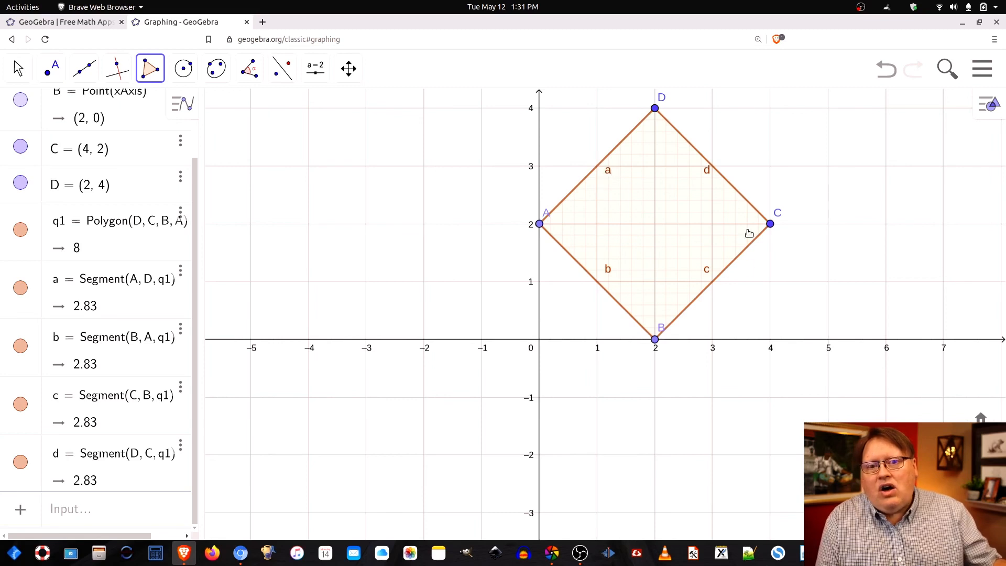
Step: Draw a single congruence tick mark with the Pen across each of sides a, d, c and b
click(19, 69)
drag(843, 229, 747, 312)
scroll(642, 319, up, 5)
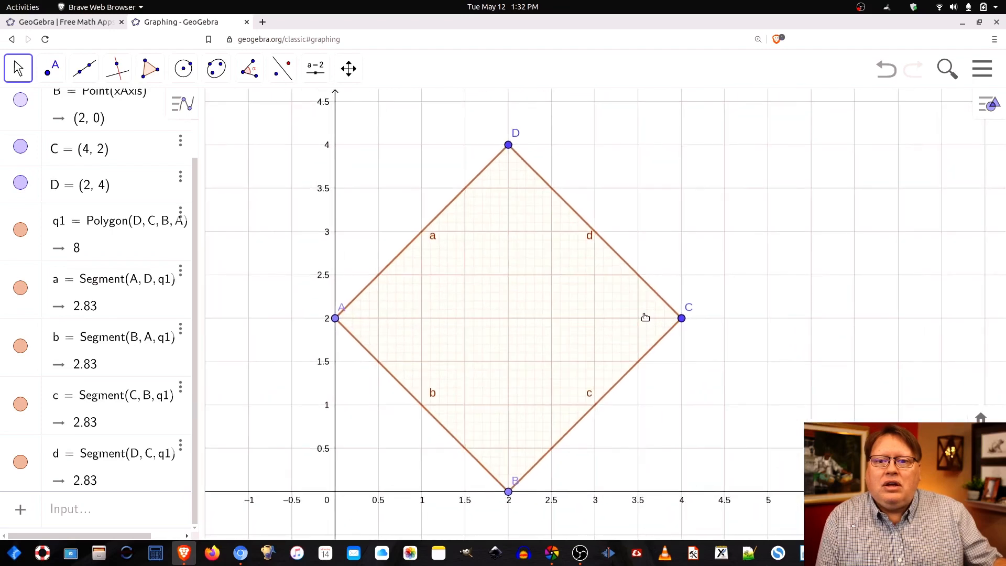
drag(800, 419, 870, 405)
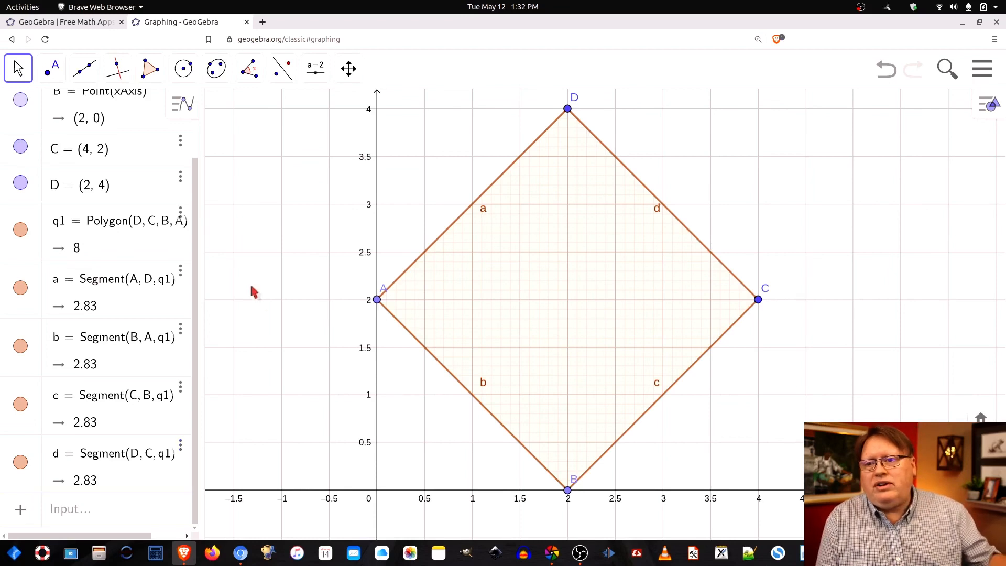
click(20, 69)
click(47, 173)
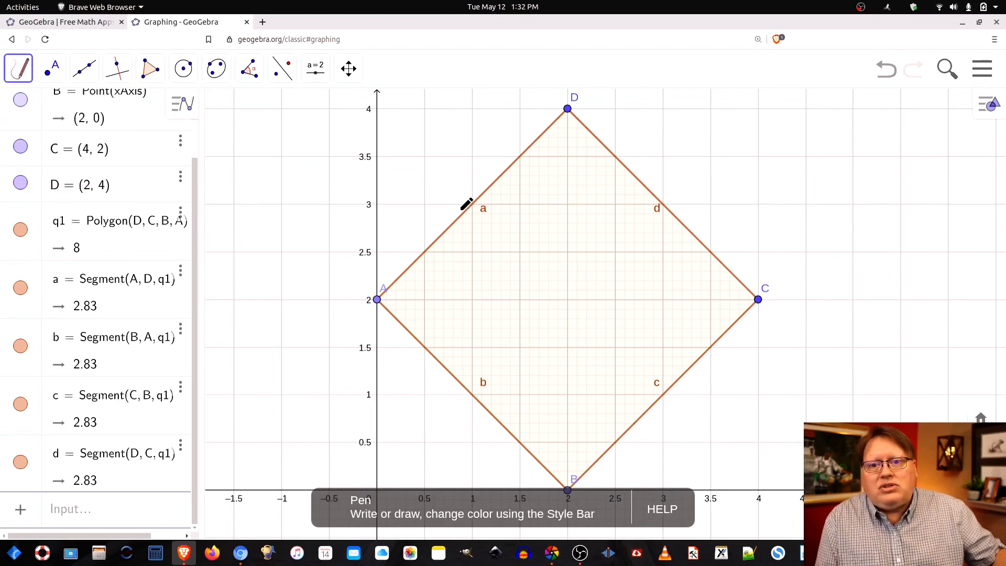
drag(458, 212, 467, 221)
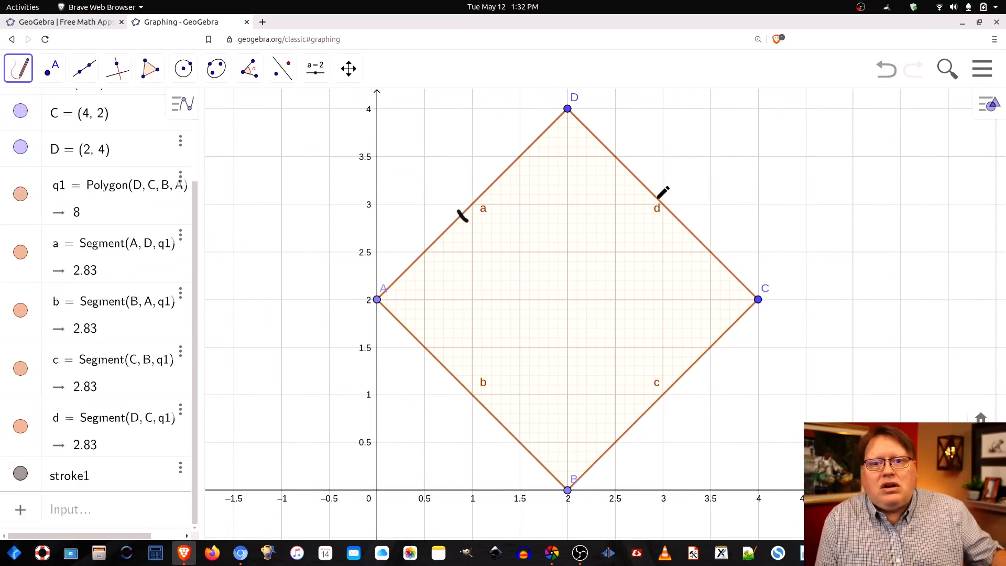
drag(655, 191, 639, 201)
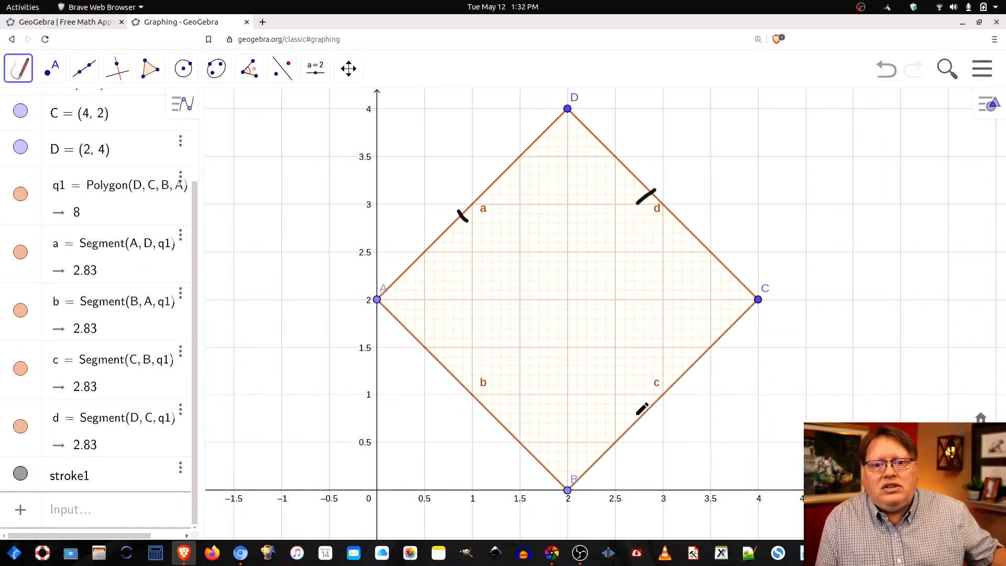
drag(638, 410, 647, 424)
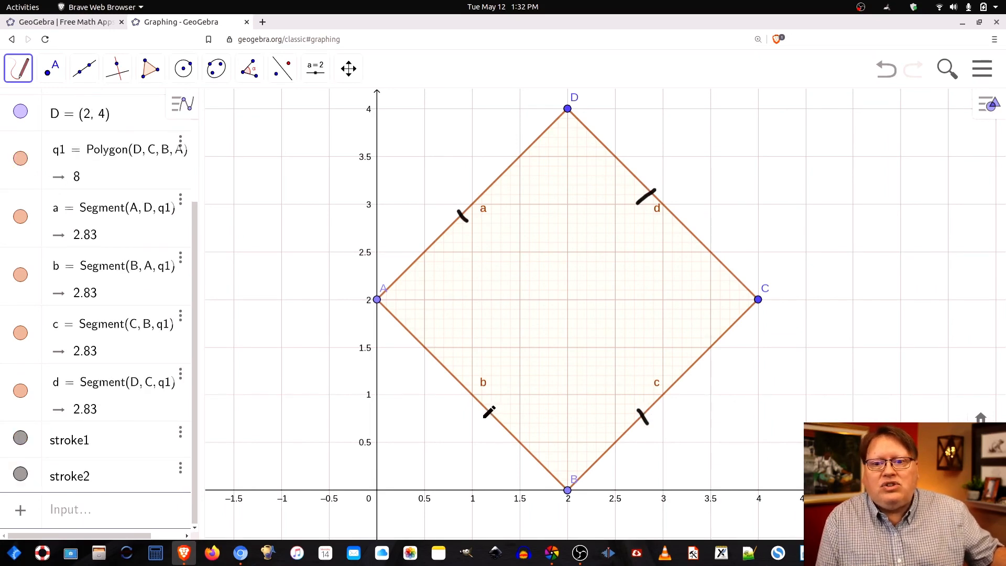
drag(491, 413, 497, 406)
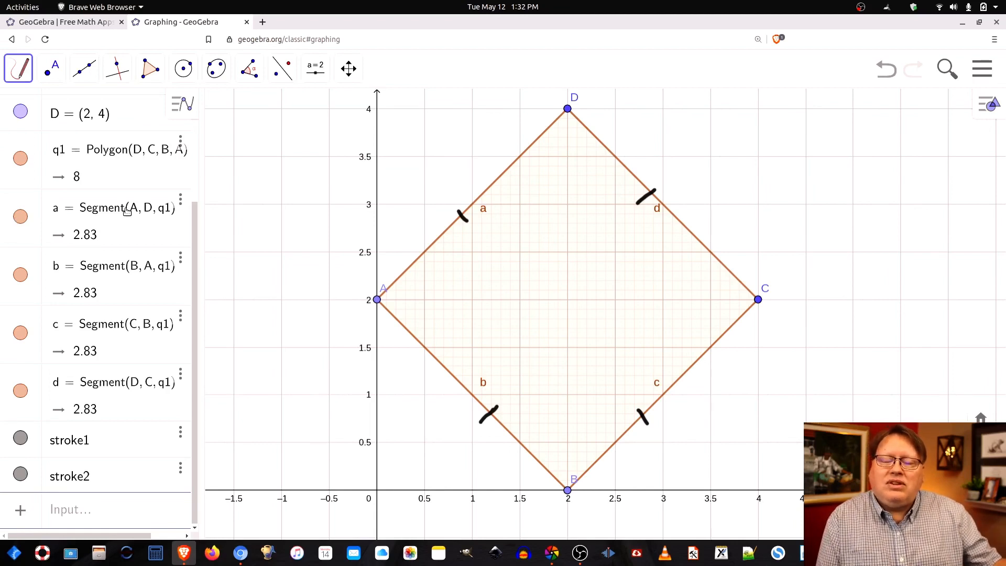
Step: Measure the interior angles at vertices A, B, C and D with the Angle tool
click(253, 75)
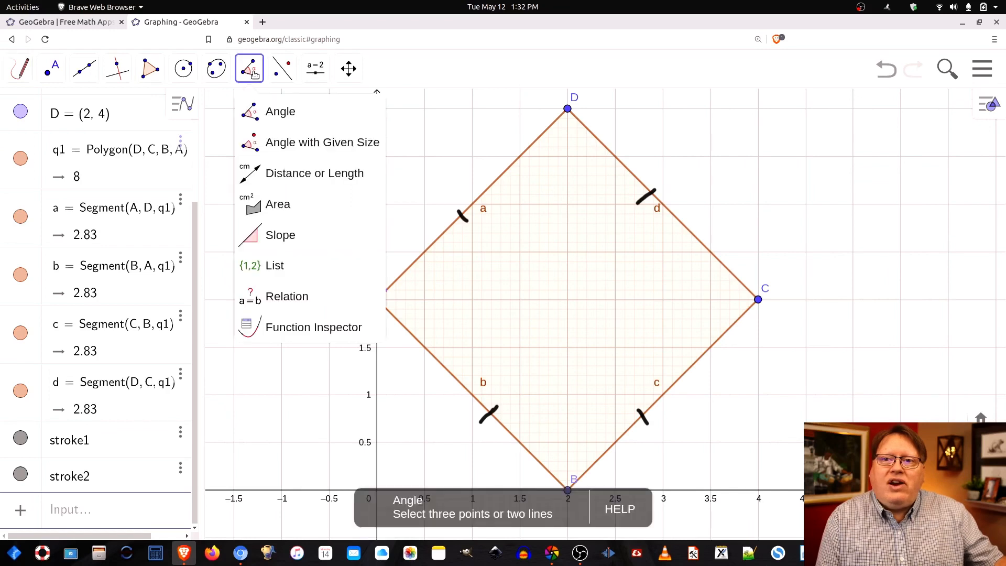
click(270, 106)
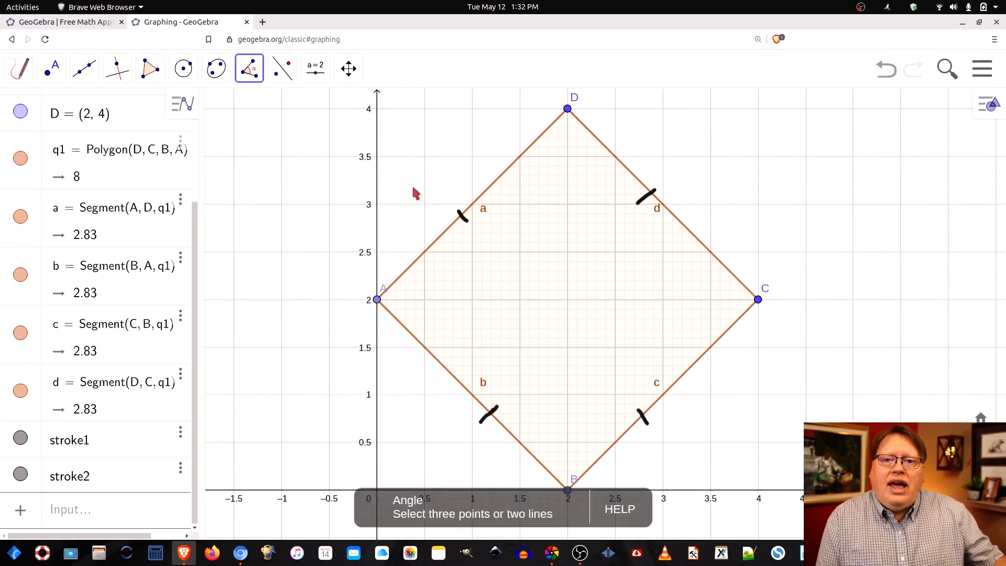
click(401, 326)
click(408, 271)
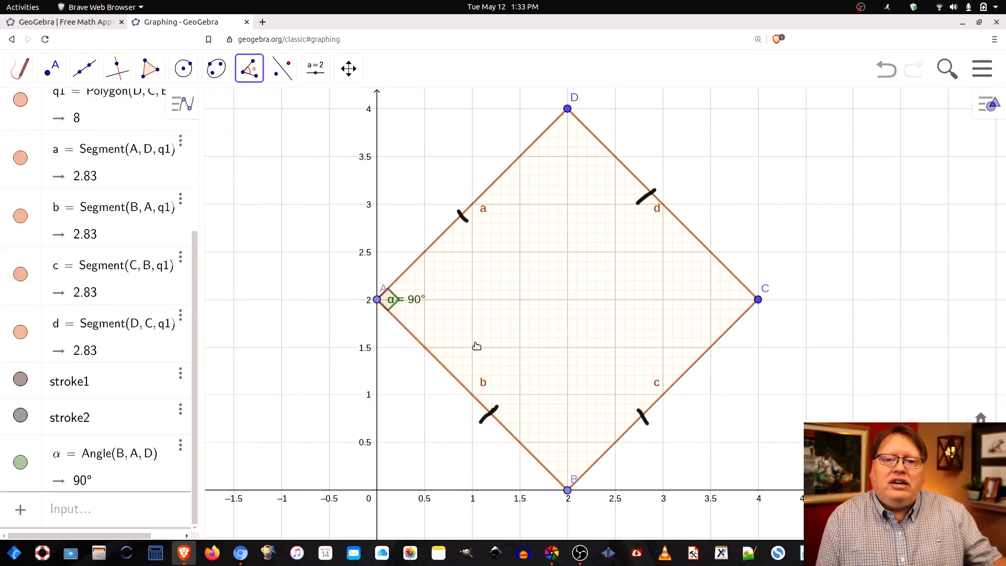
click(574, 465)
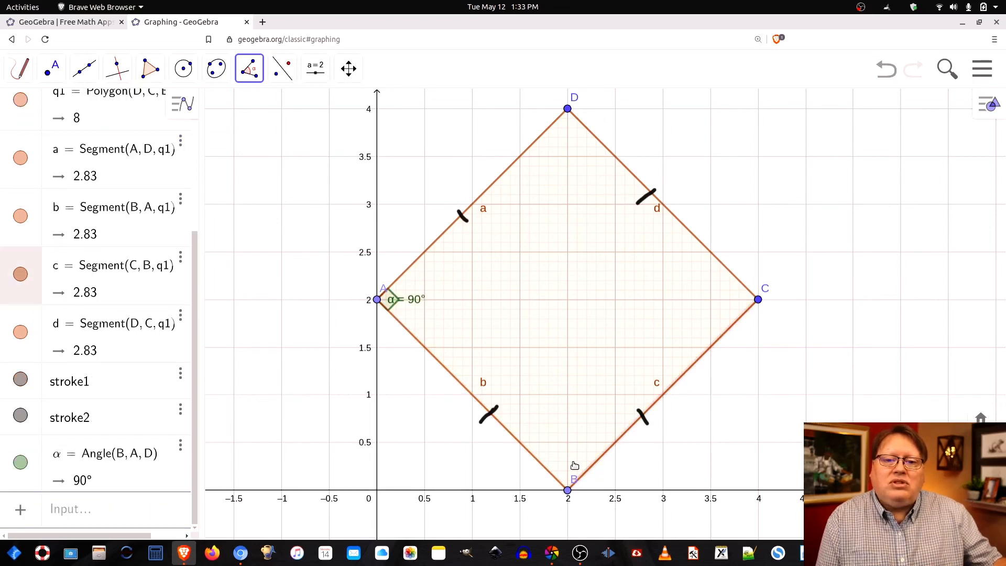
click(544, 470)
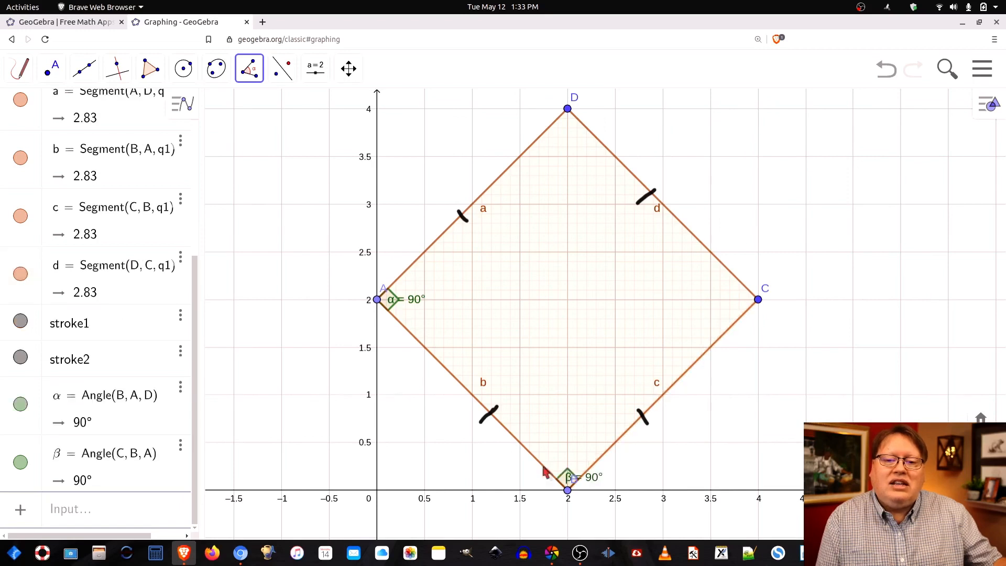
click(735, 278)
click(736, 325)
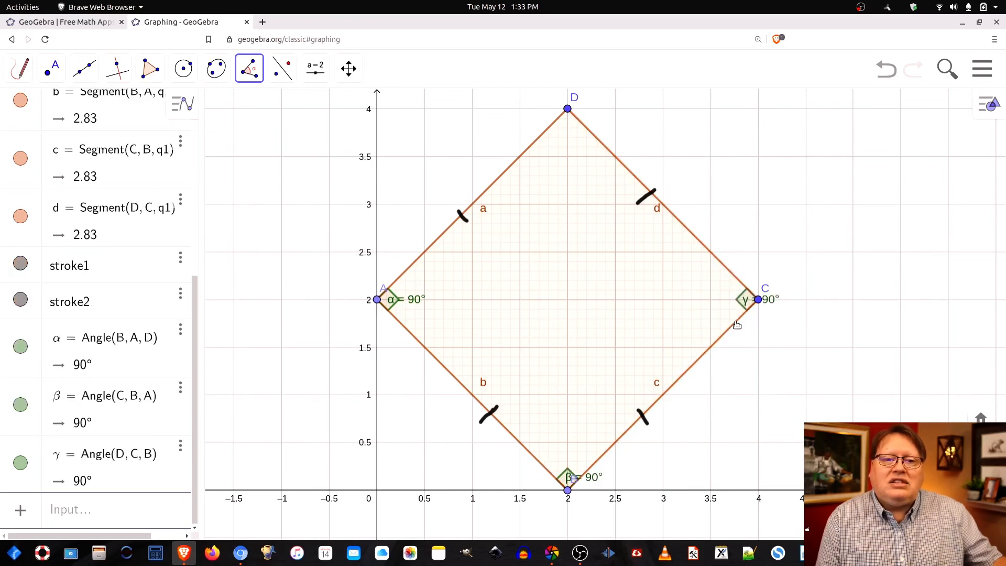
click(547, 132)
click(593, 136)
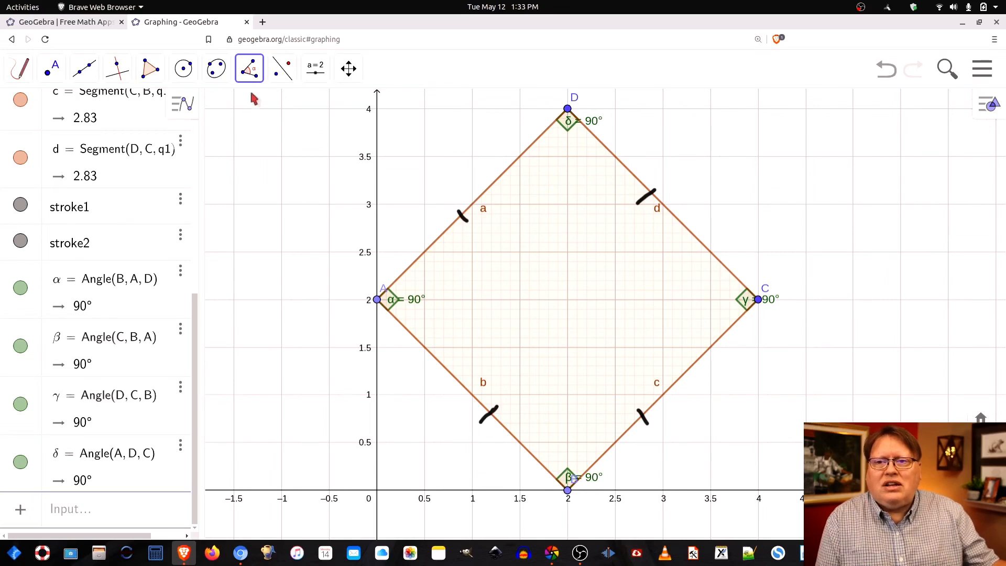
Step: Measure the slopes of sides a, c, d and b with the Slope tool
click(249, 69)
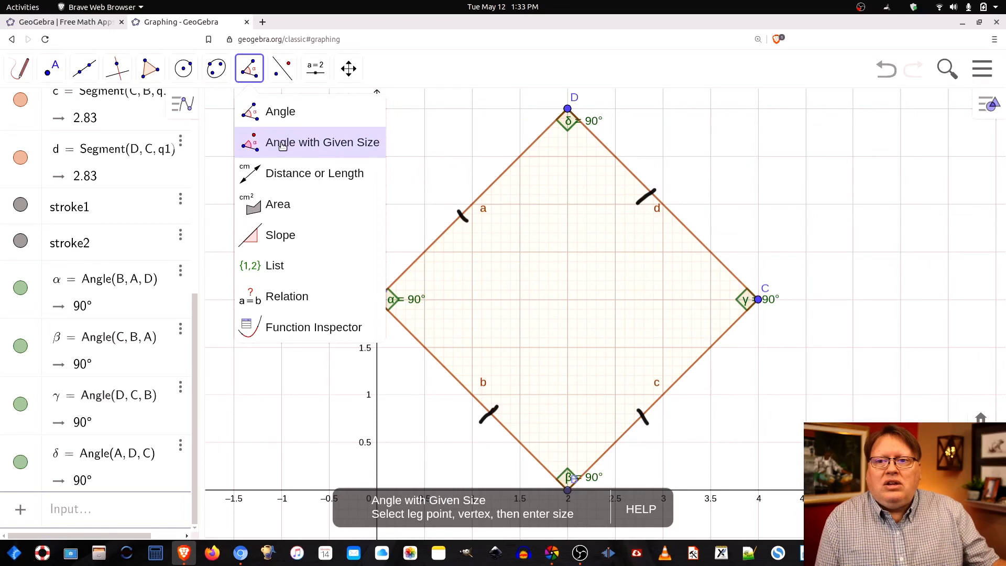
click(298, 236)
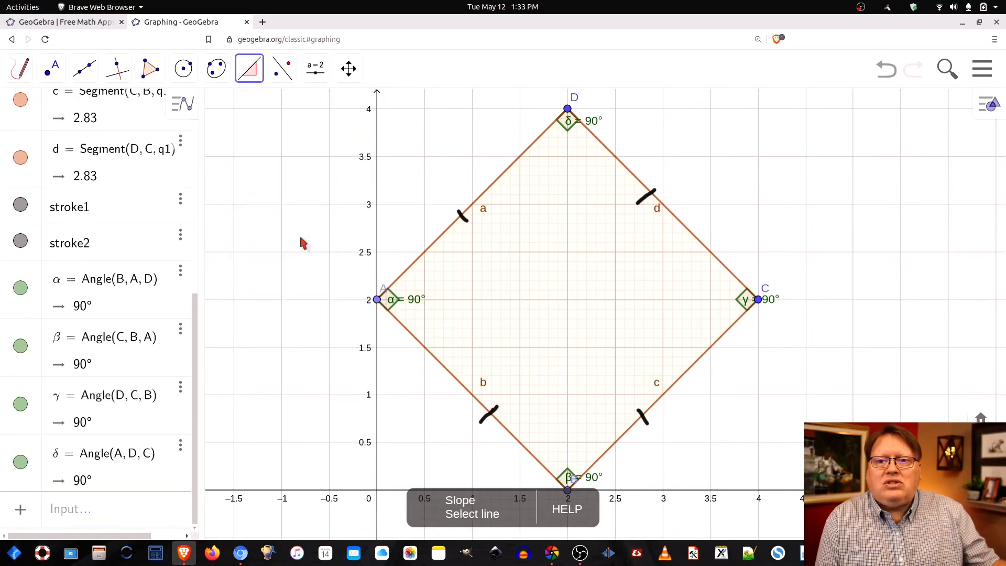
click(513, 168)
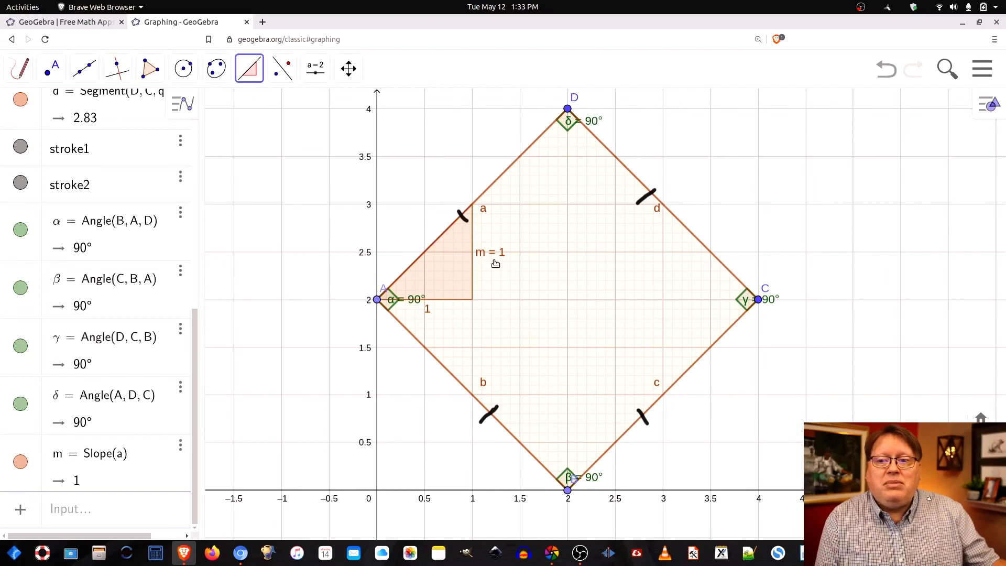
click(688, 374)
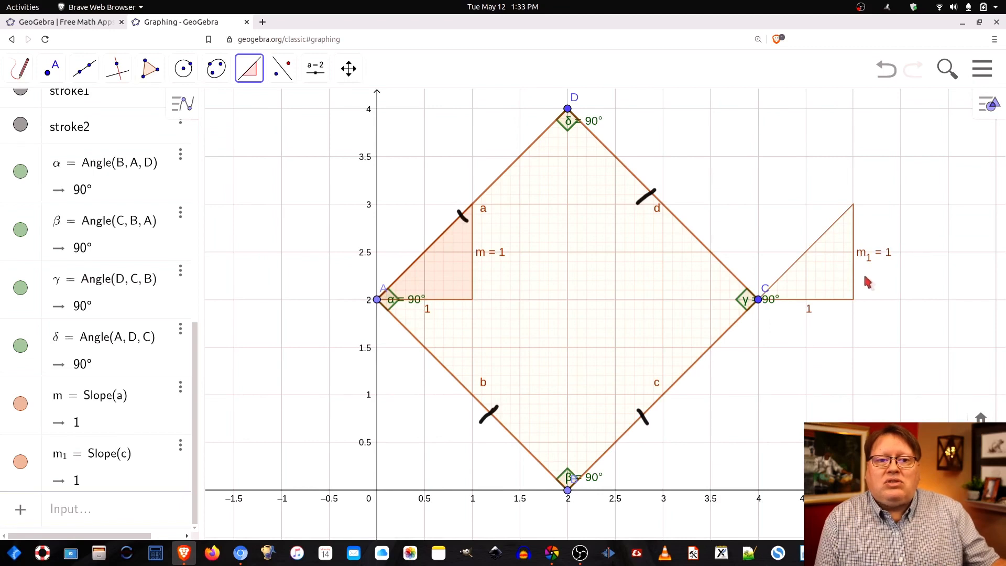
click(676, 221)
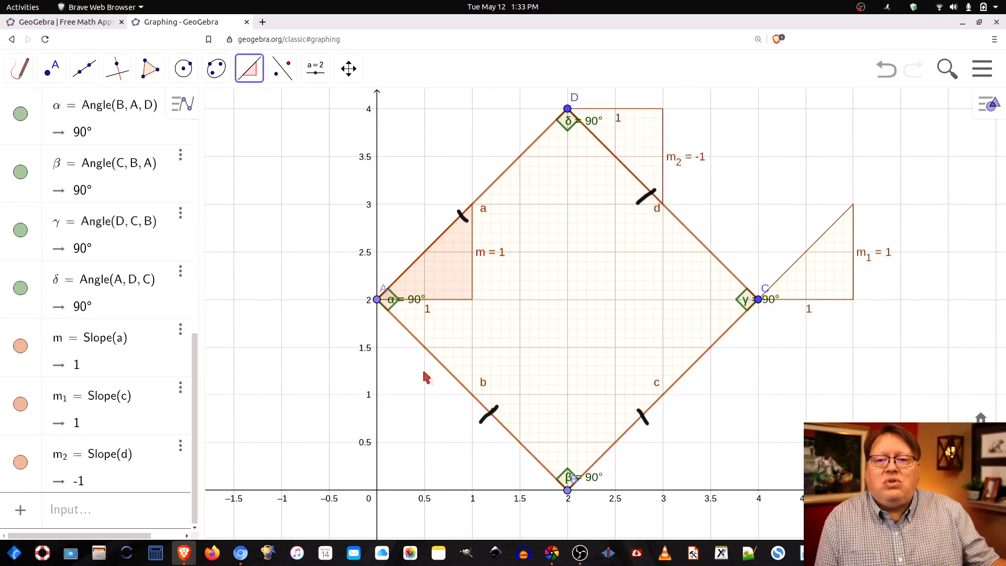
click(441, 364)
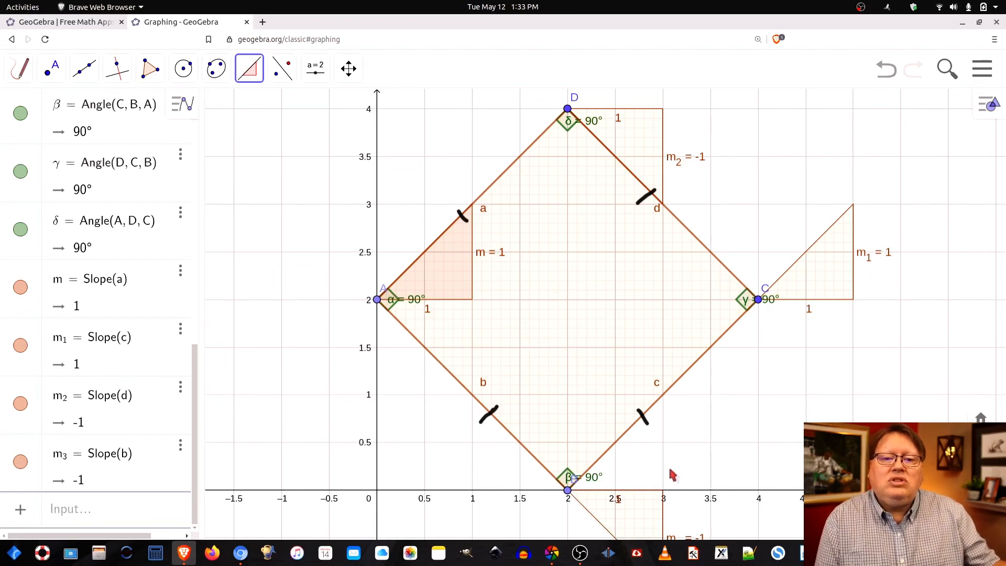
click(25, 78)
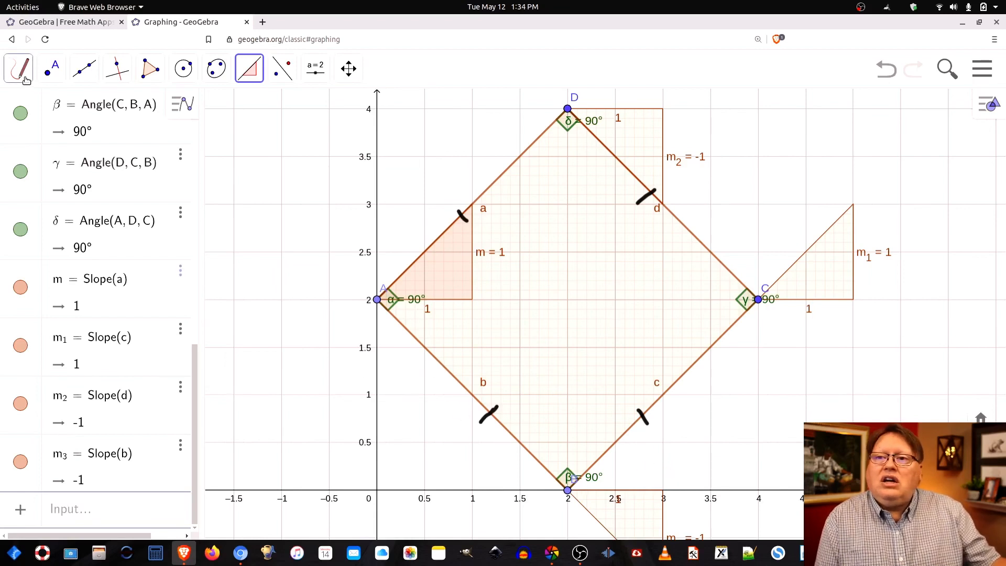
click(45, 110)
drag(764, 434, 765, 386)
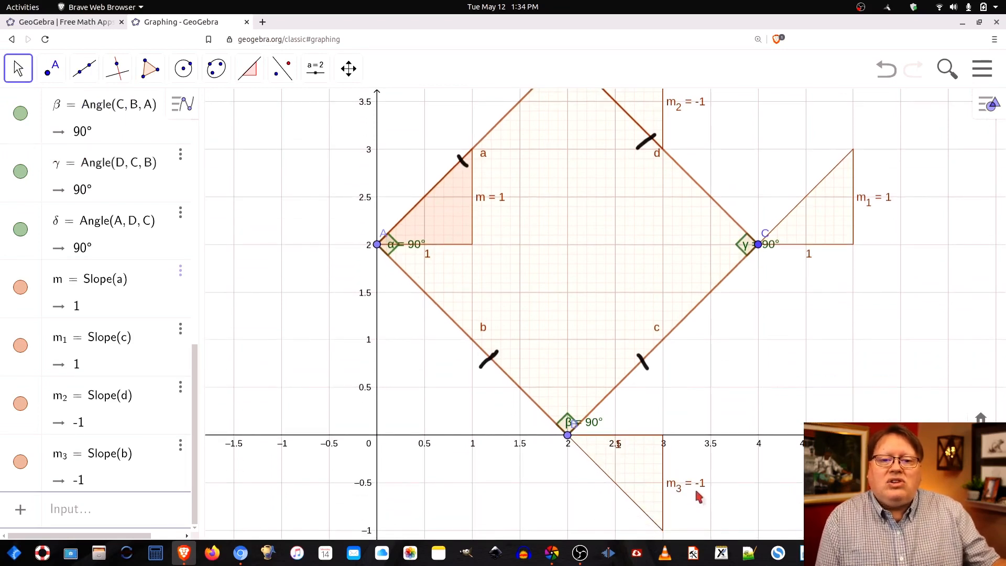
drag(823, 377, 823, 421)
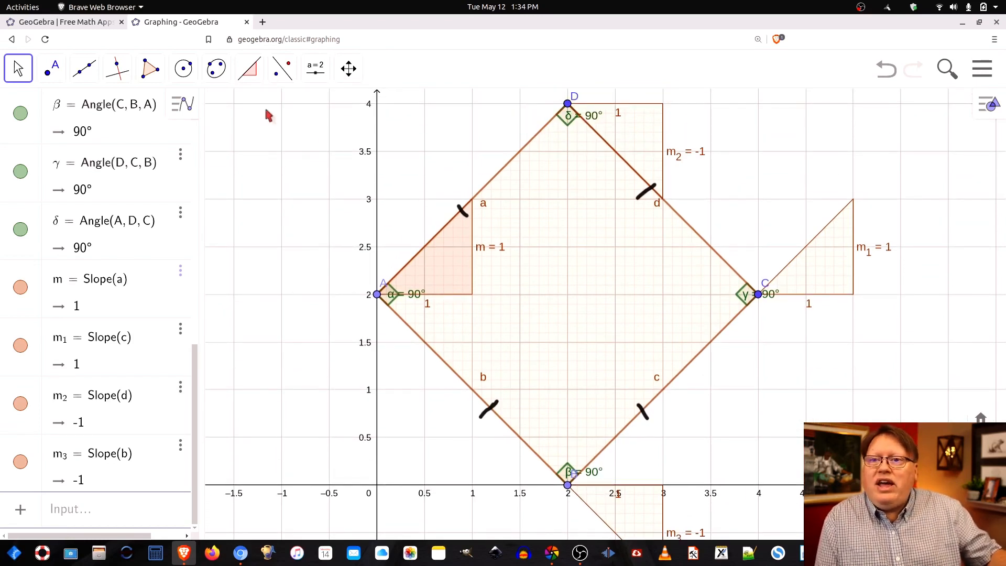
Step: Draw parallel marks with the Pen: single arrowheads on sides a and c, double arrowheads on sides b and d
click(20, 76)
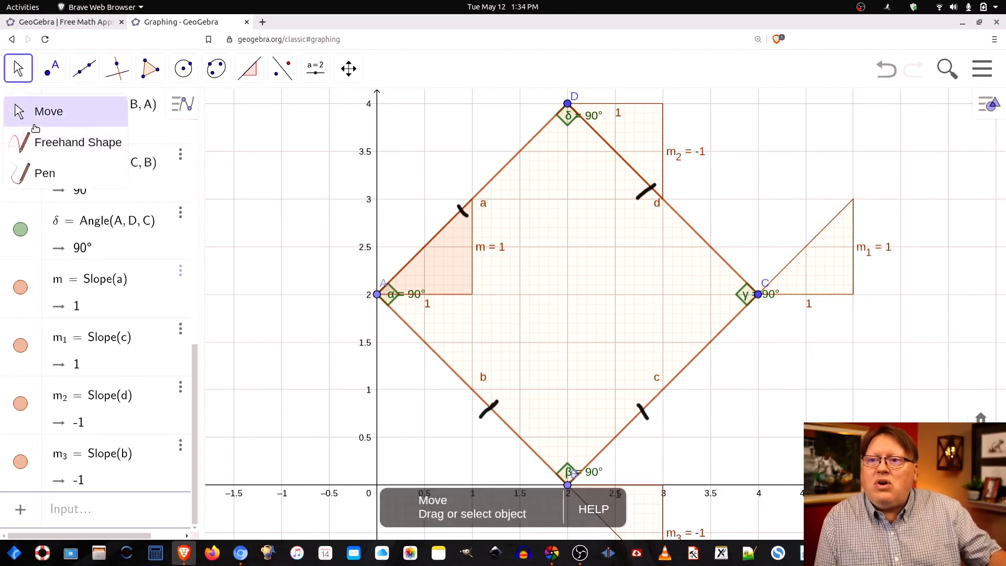
click(43, 173)
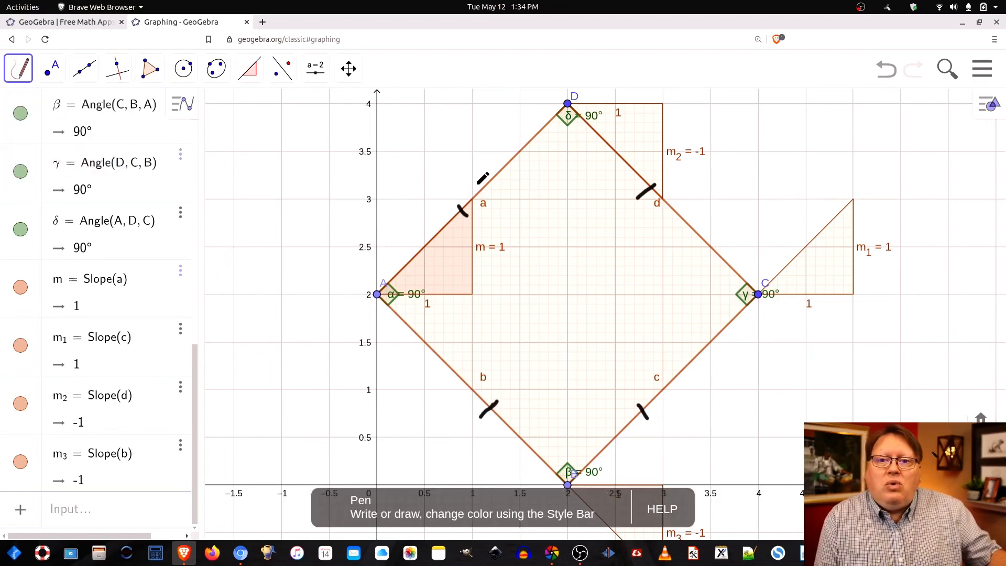
mouse_move(486, 172)
mouse_down()
mouse_move(515, 167)
mouse_move(501, 184)
mouse_up()
mouse_move(682, 361)
mouse_down()
mouse_move(705, 353)
mouse_move(692, 374)
mouse_up()
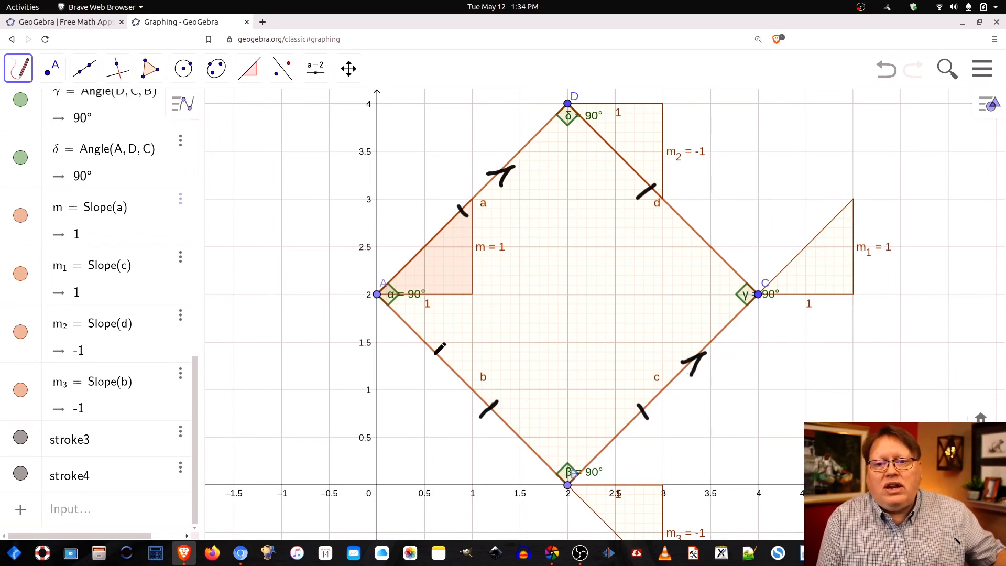
mouse_move(430, 349)
mouse_down()
mouse_move(433, 372)
mouse_move(453, 354)
mouse_move(445, 380)
mouse_move(467, 367)
mouse_up()
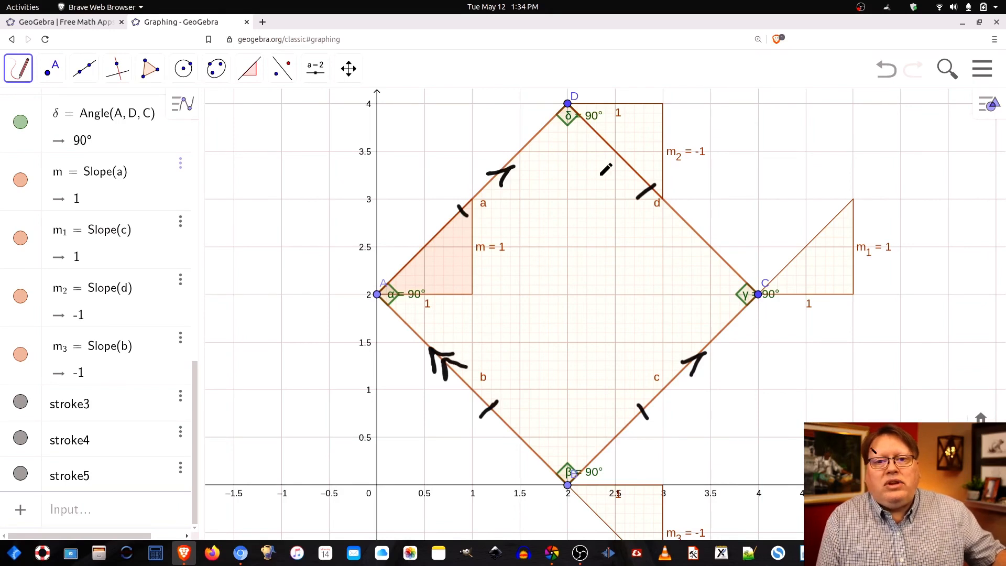
drag(672, 213, 676, 231)
mouse_move(672, 213)
mouse_down()
mouse_move(696, 215)
mouse_move(684, 239)
mouse_move(704, 233)
mouse_up()
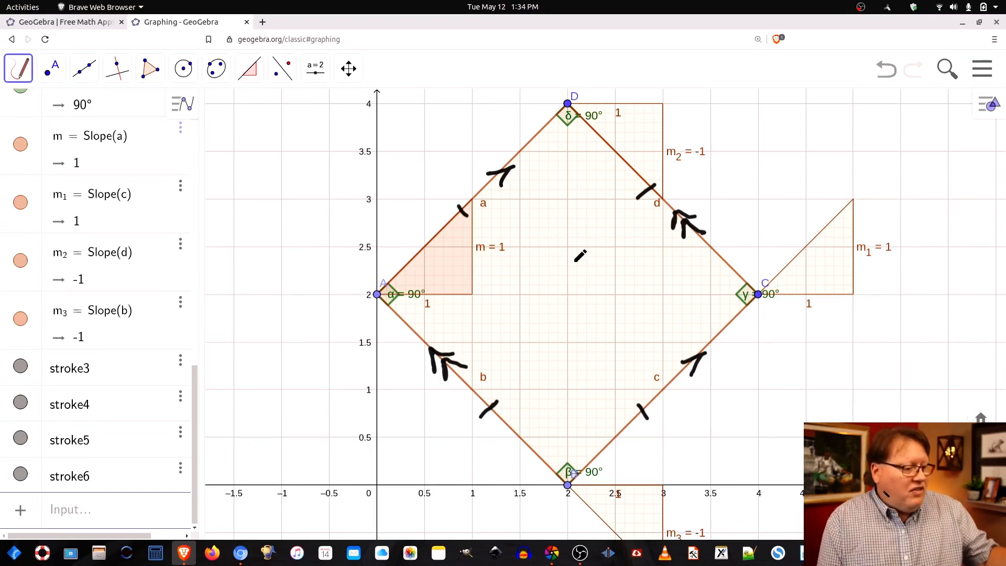
mouse_move(481, 232)
mouse_down()
mouse_move(473, 298)
mouse_move(519, 289)
mouse_move(519, 300)
mouse_up()
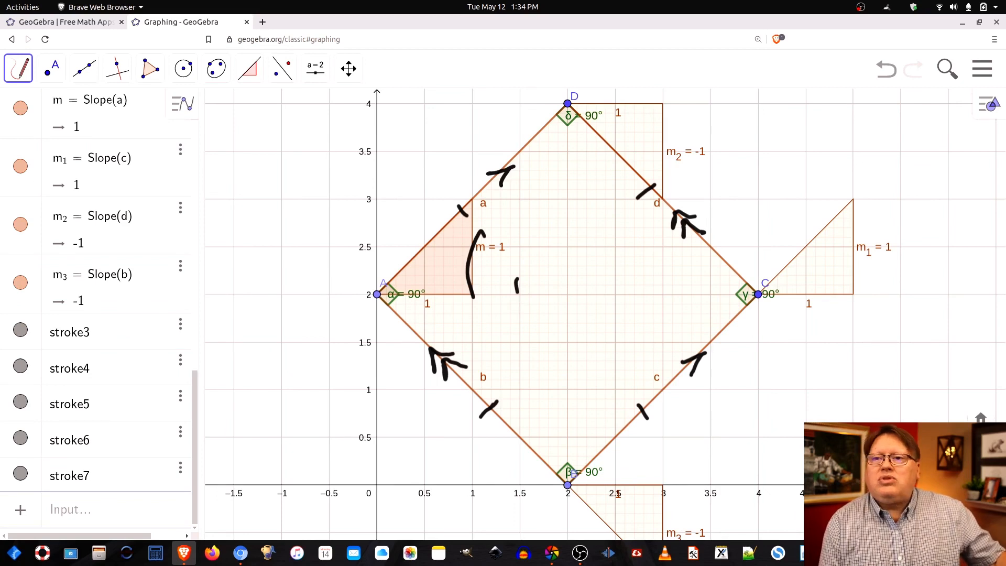
click(883, 71)
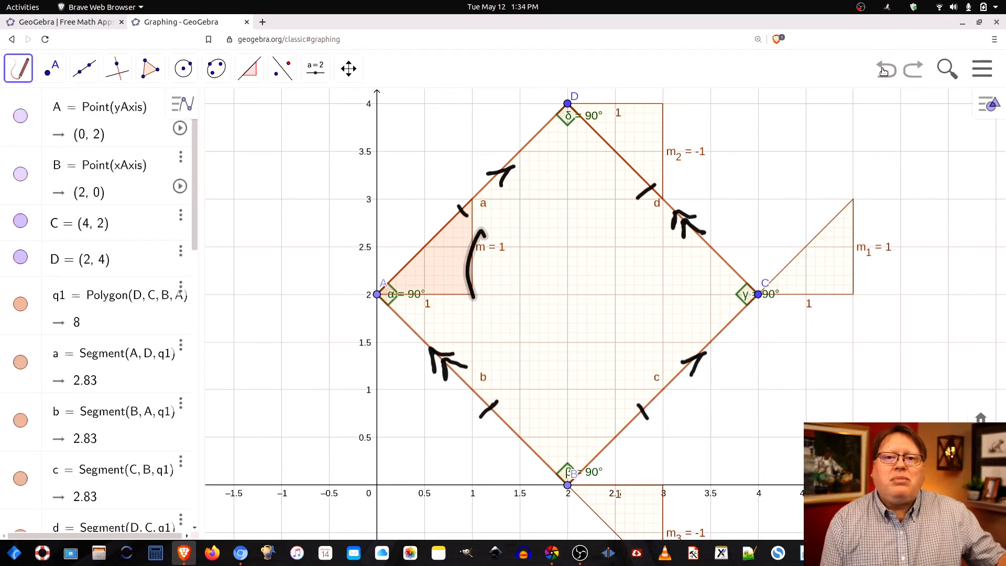
click(883, 70)
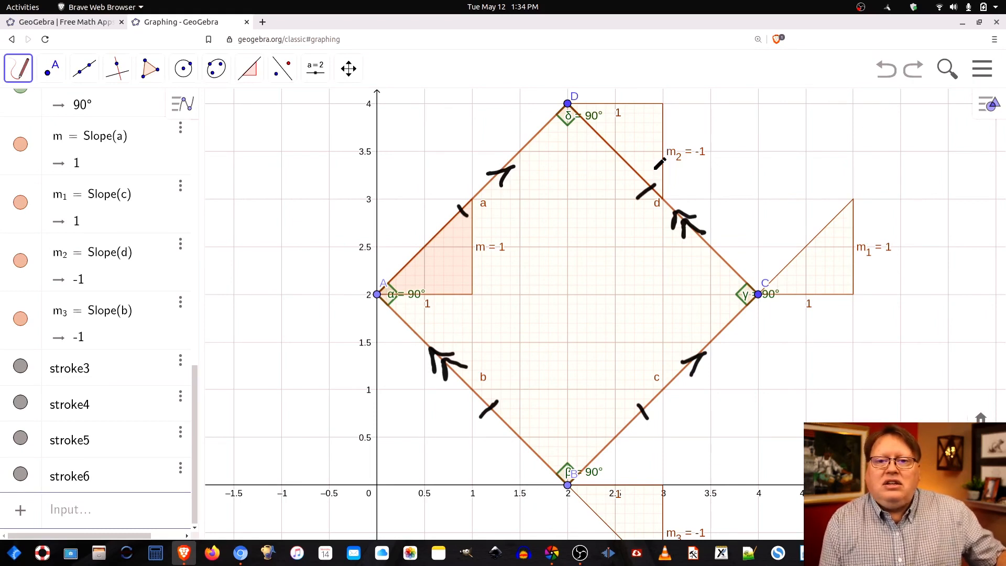
Step: Handwrite the label SQUARE with the Pen in the middle of the polygon and underline it
mouse_move(517, 276)
mouse_down()
mouse_move(508, 303)
mouse_move(525, 283)
mouse_move(541, 309)
mouse_move(556, 280)
mouse_move(575, 306)
mouse_move(574, 294)
mouse_move(589, 304)
mouse_up()
mouse_move(594, 279)
mouse_down()
mouse_move(606, 275)
mouse_move(603, 298)
mouse_up()
drag(591, 288, 601, 287)
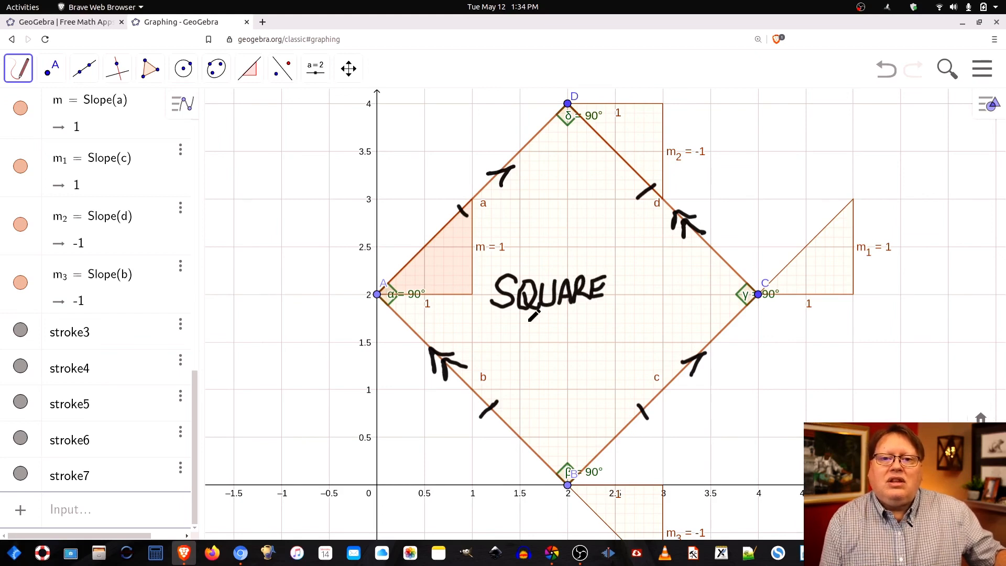
drag(511, 327, 624, 309)
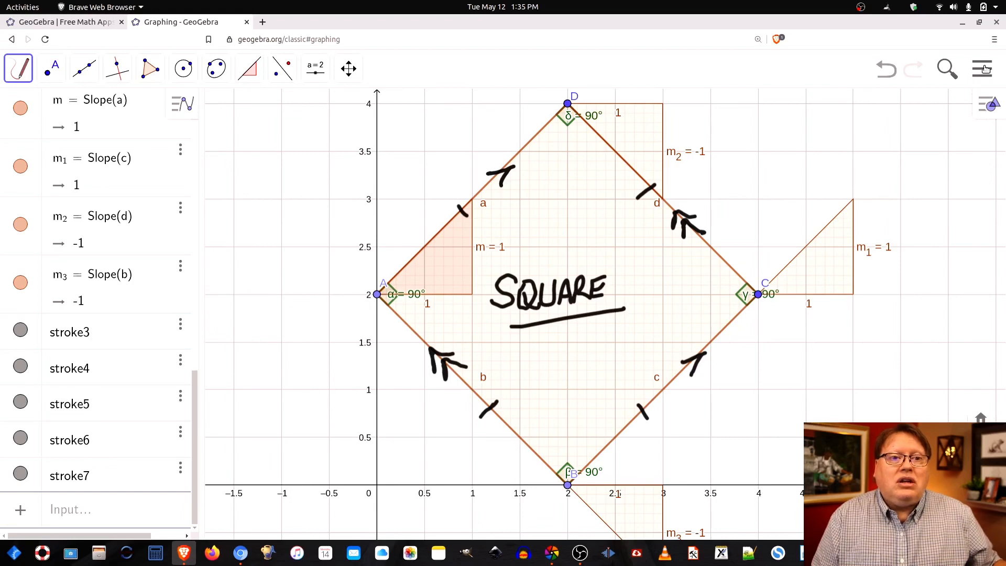
Step: Start a new construction without saving the current one and choose the Graphing perspective
click(982, 69)
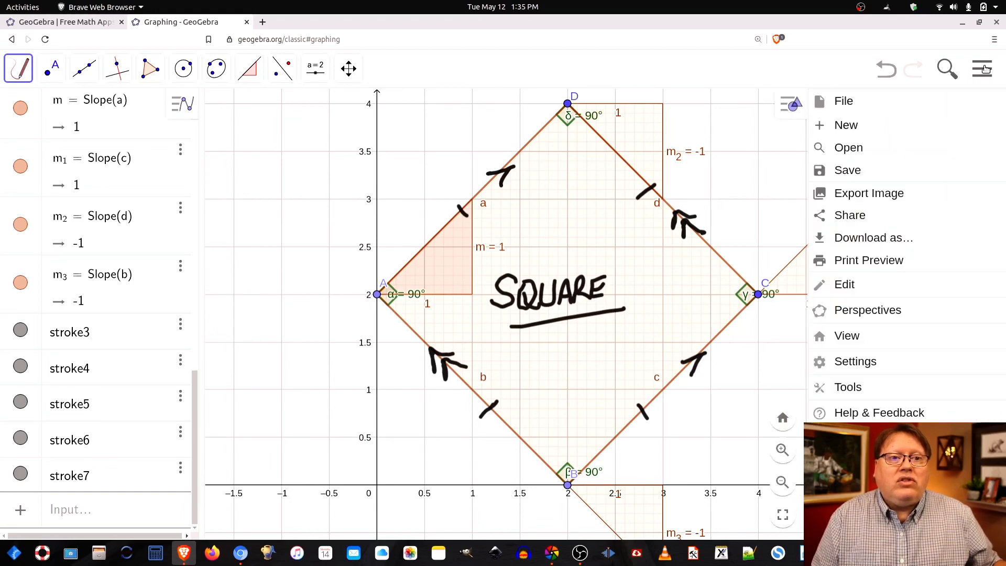
click(840, 125)
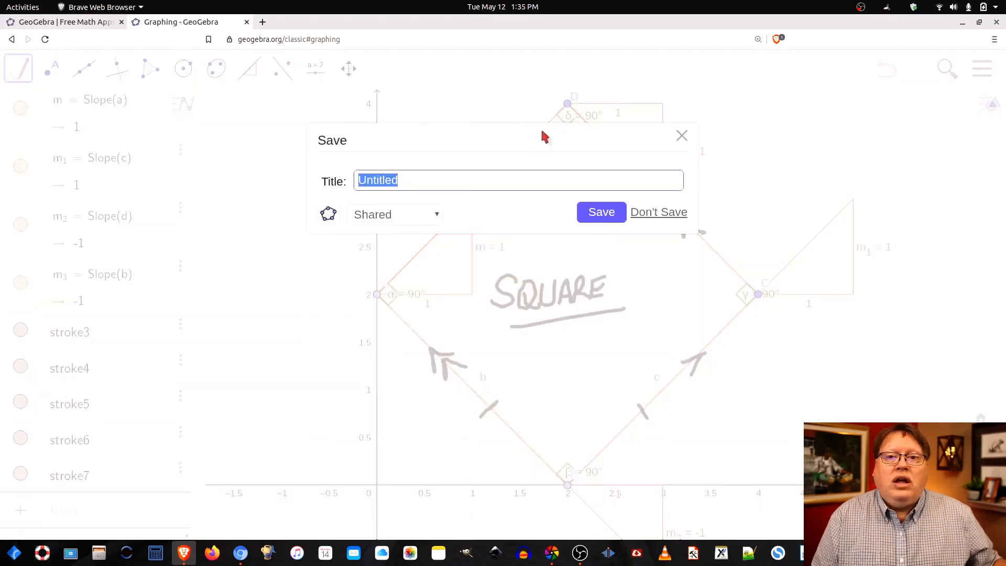
click(659, 212)
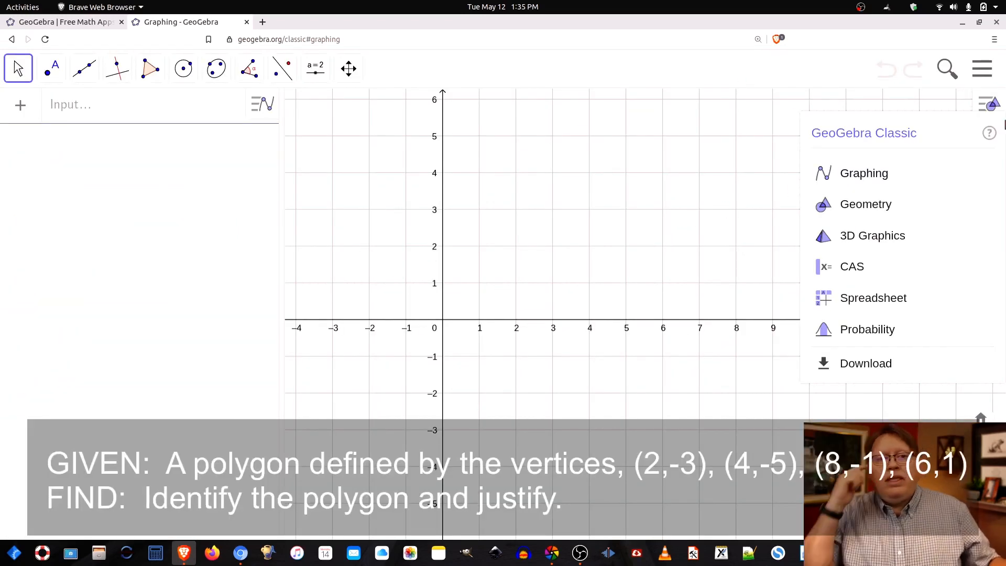
click(906, 179)
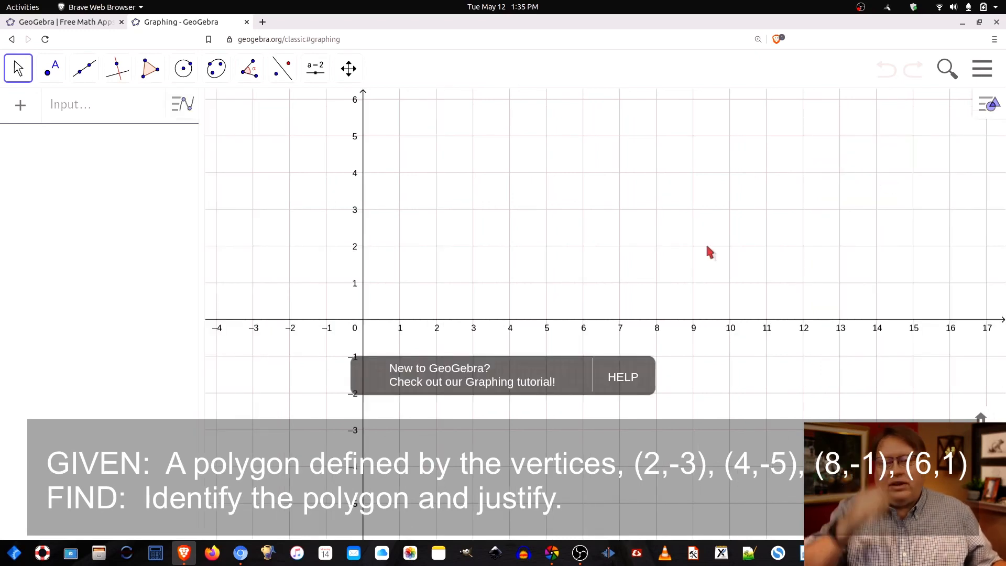
Step: Plot the four given vertices with the Point tool at (2, -3), (4, -5), (8, -1) and (6, 1)
drag(430, 285, 585, 288)
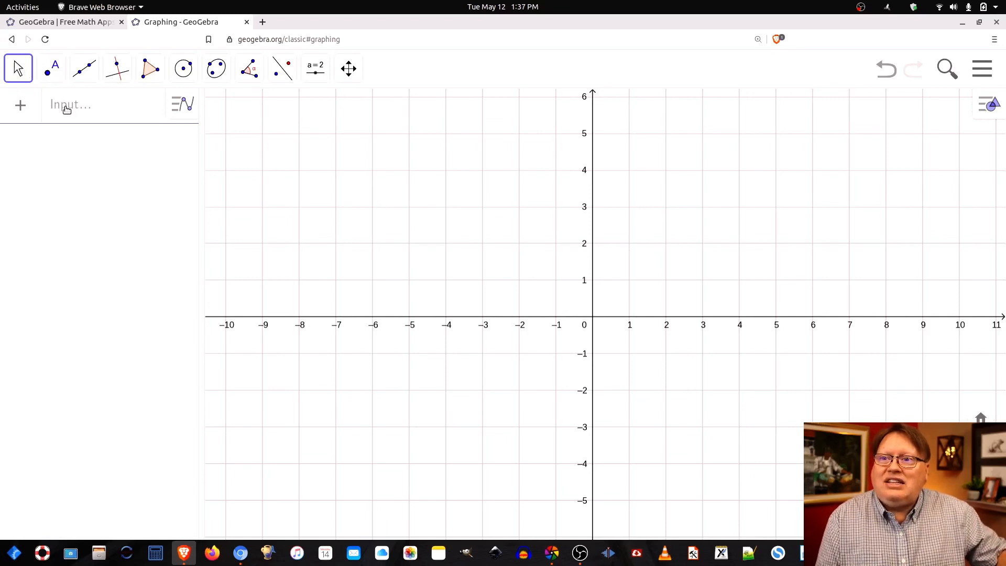
click(52, 68)
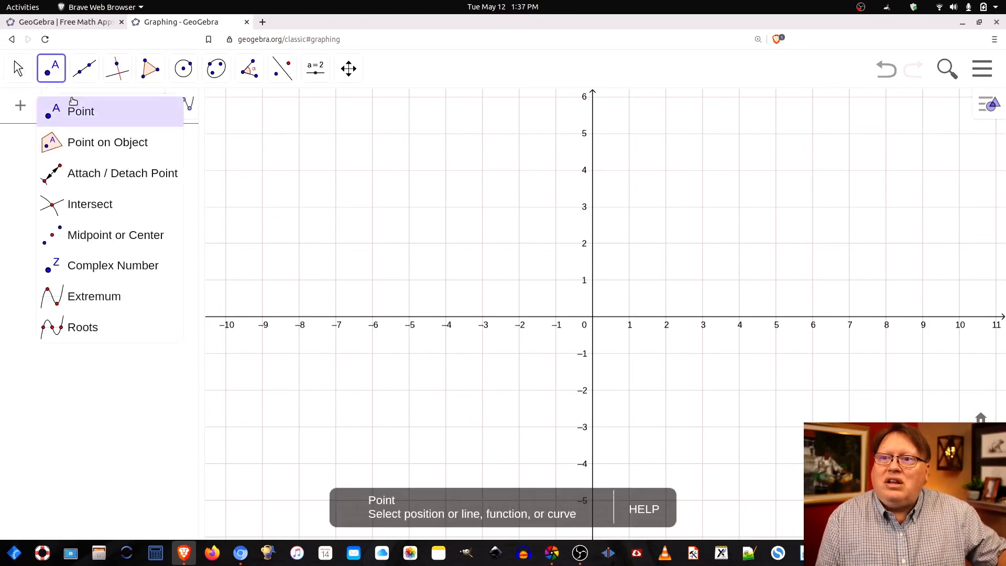
click(77, 112)
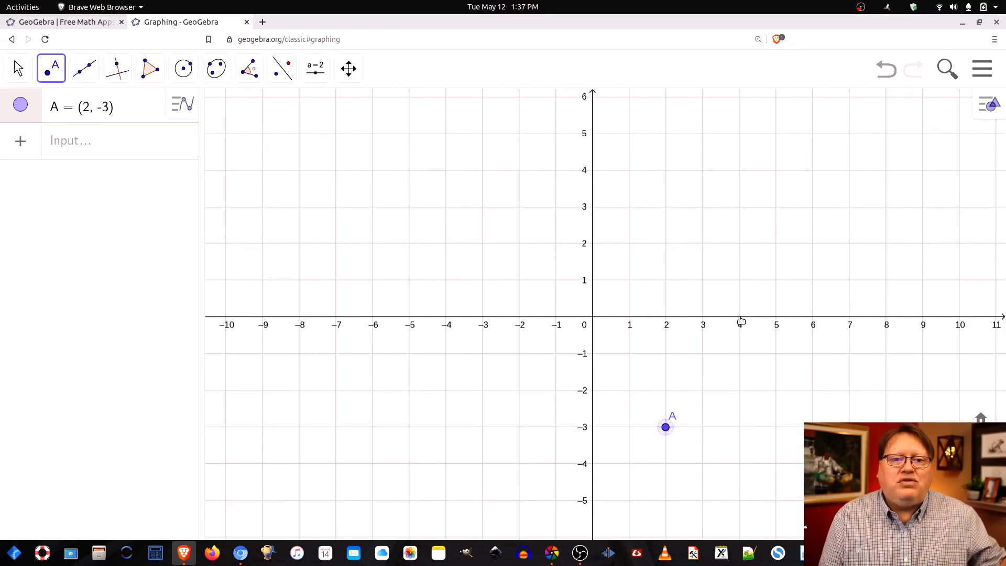
click(738, 500)
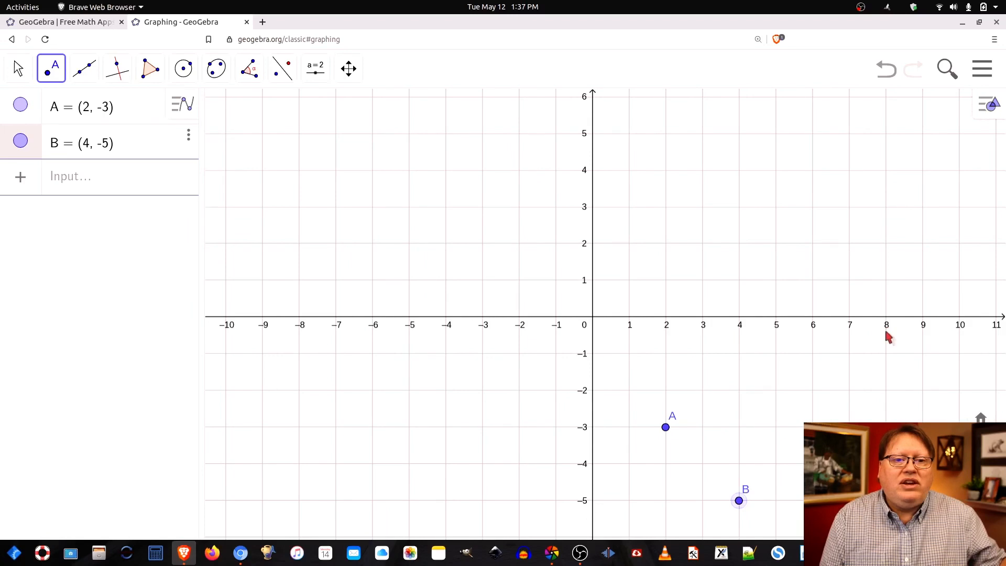
click(885, 353)
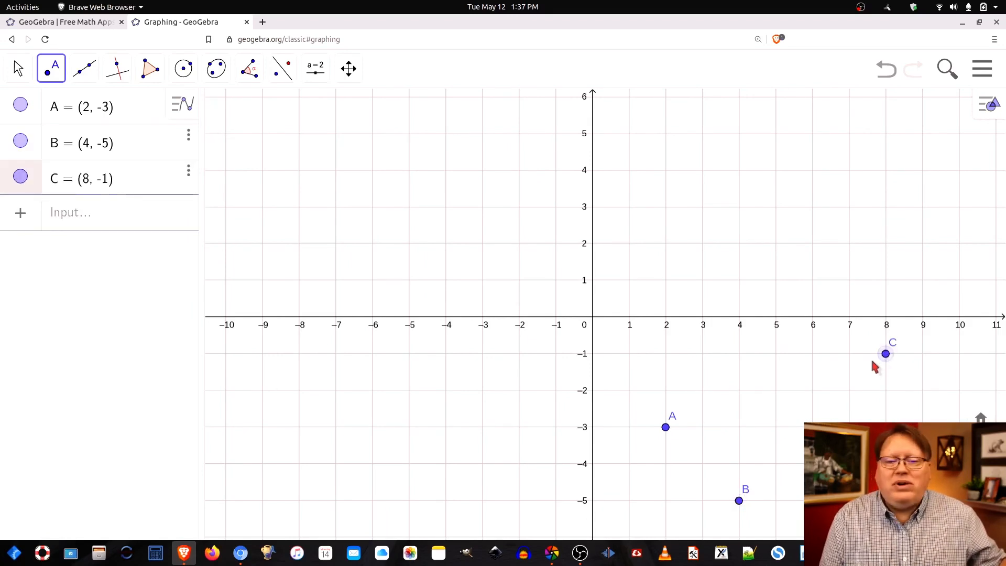
click(812, 280)
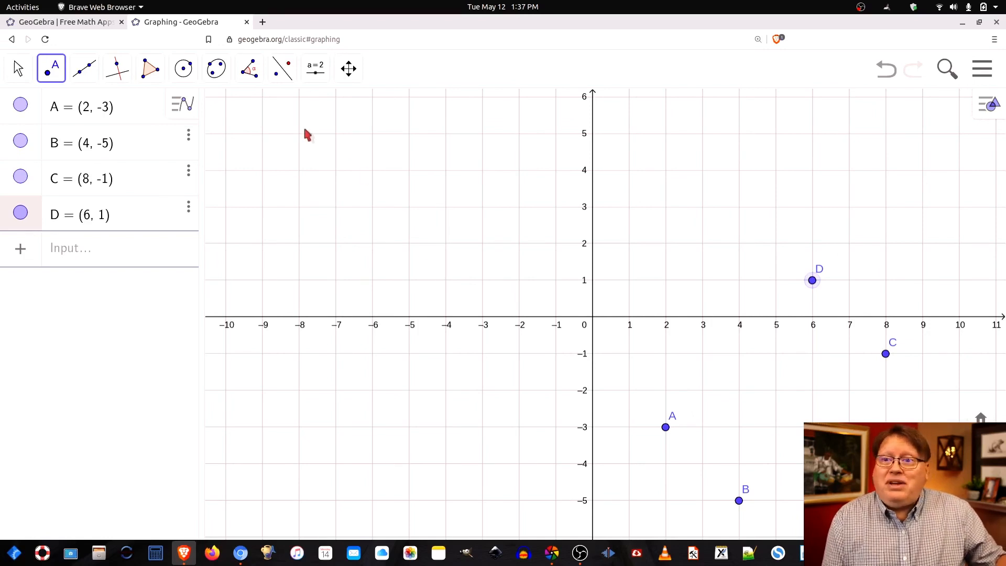
Step: Connect the points into a closed polygon in the order A, B, C, D
click(151, 72)
click(167, 113)
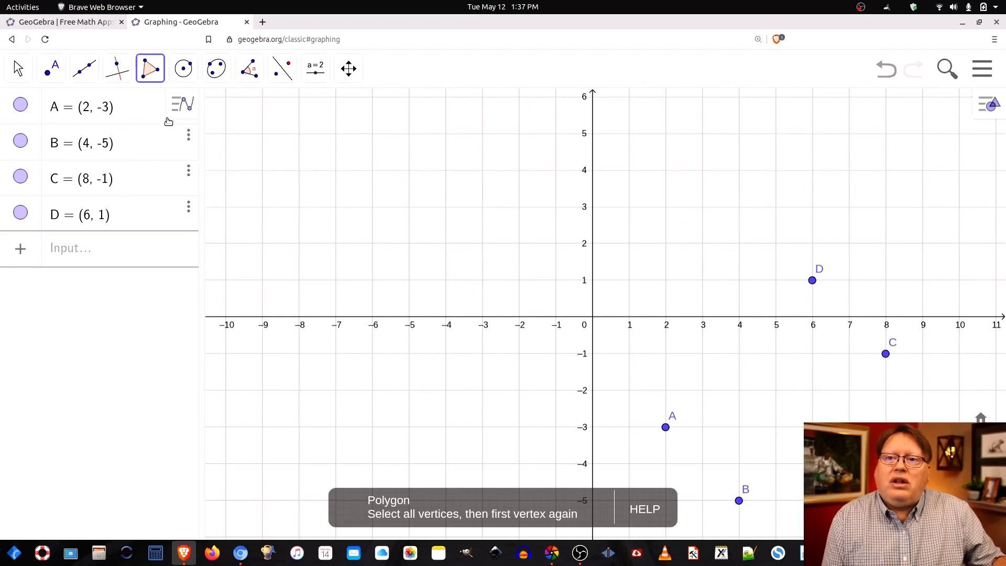
click(665, 427)
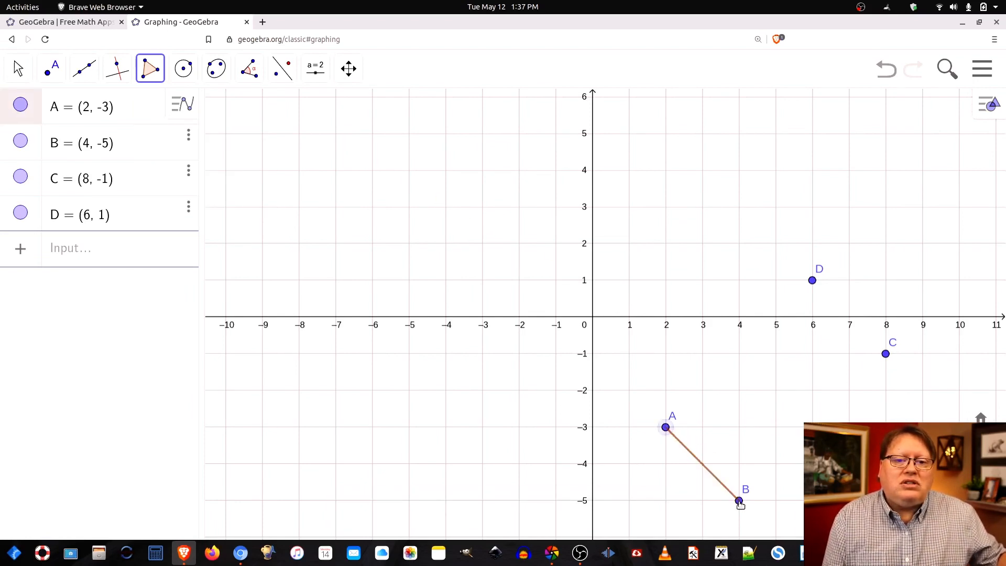
click(739, 501)
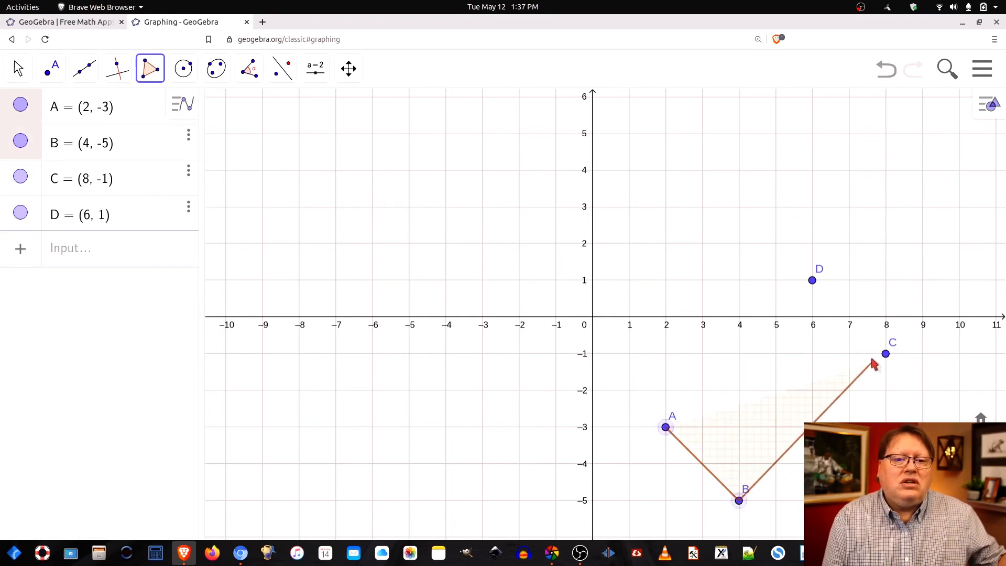
click(885, 354)
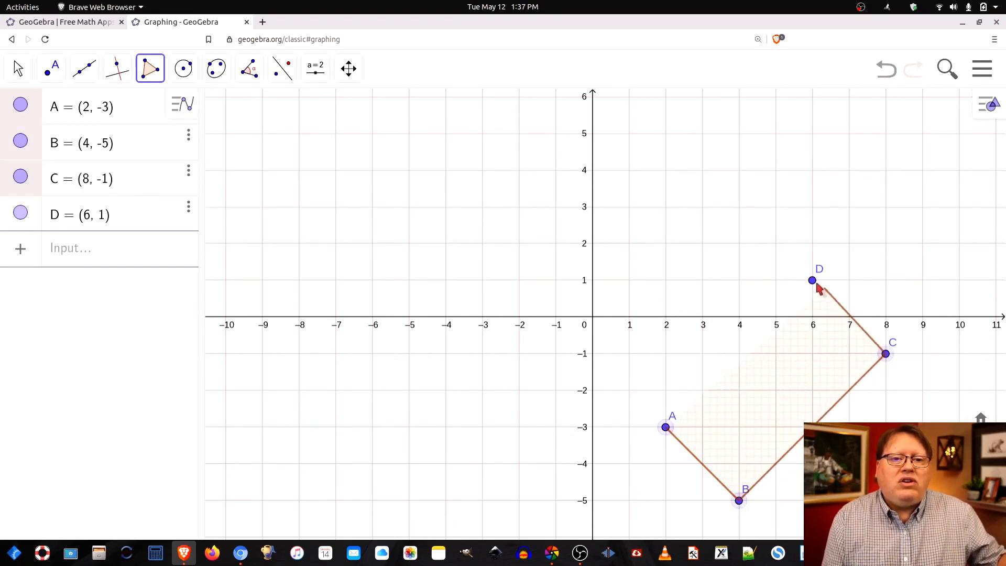
click(812, 282)
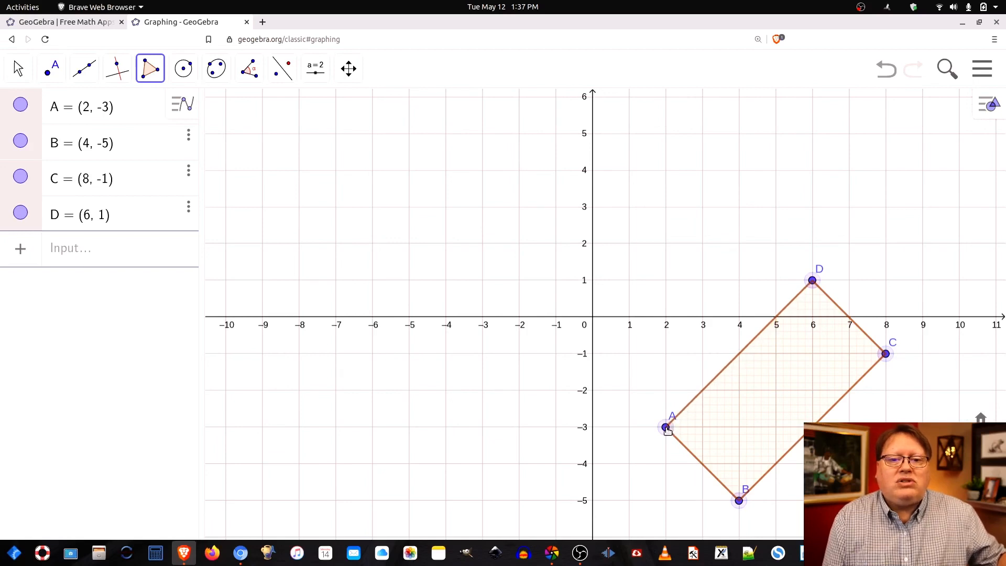
click(665, 427)
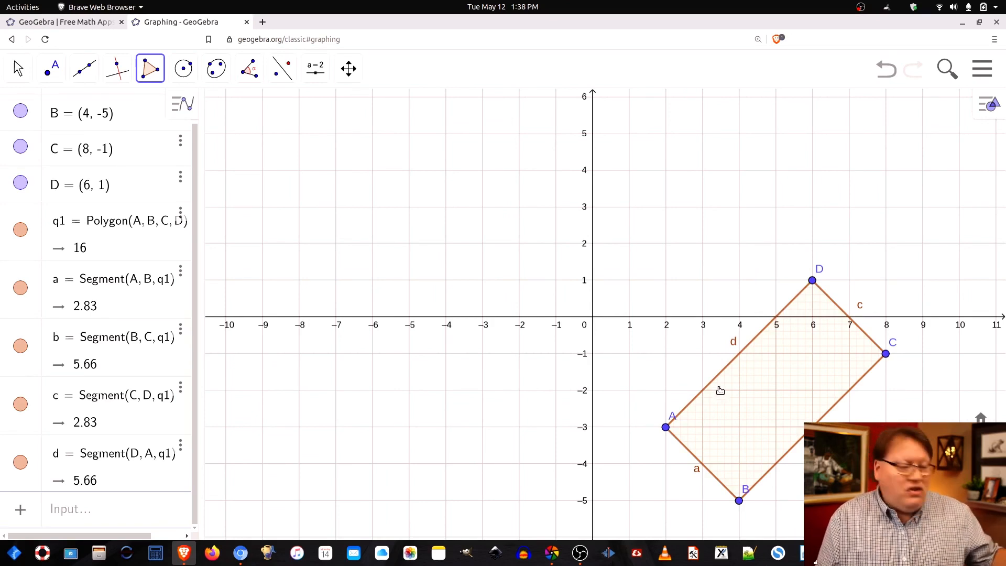
Step: Mark the congruent opposite sides with the Pen: single ticks on sides a and c, double ticks on sides b and d
click(18, 68)
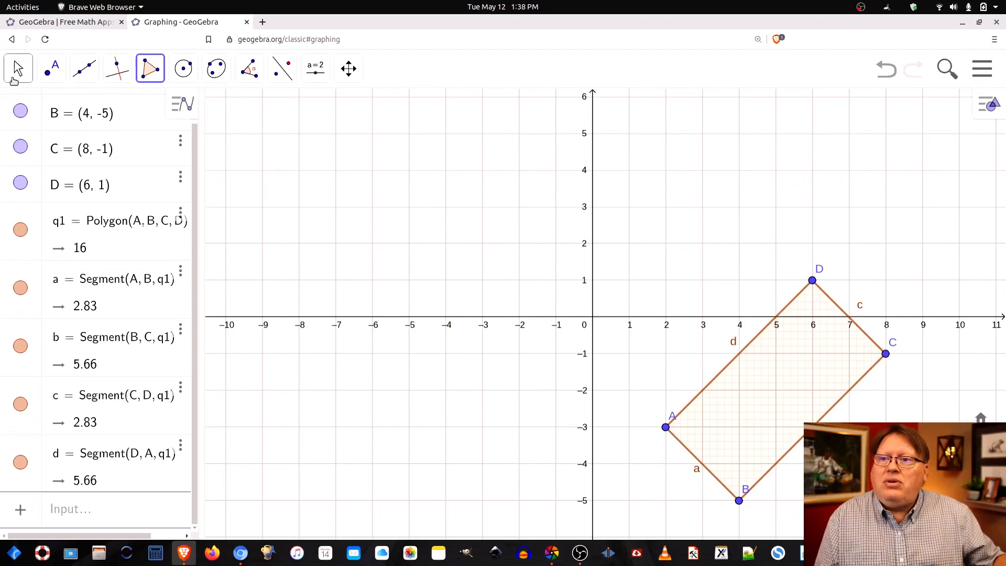
drag(627, 264, 454, 218)
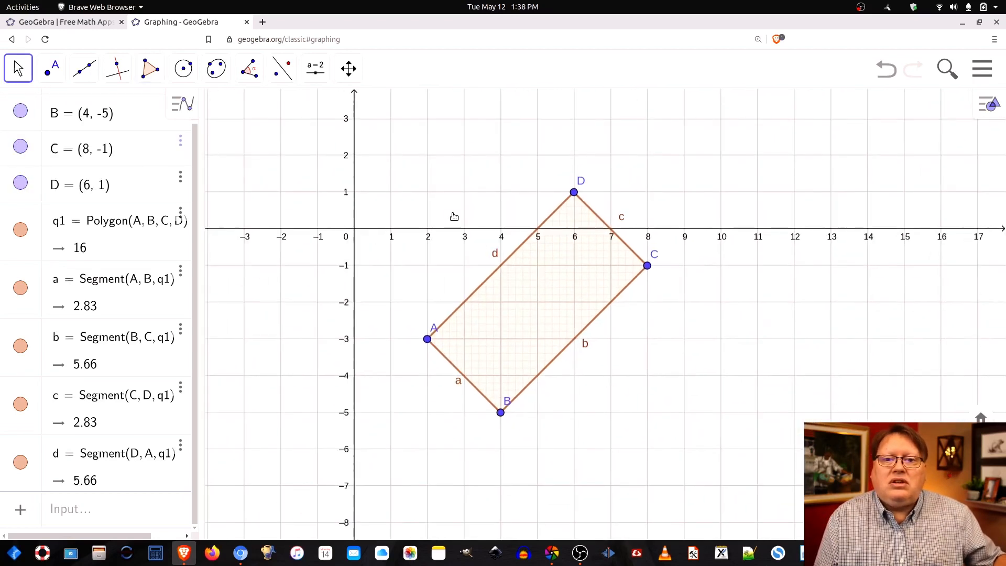
scroll(518, 220, up, 5)
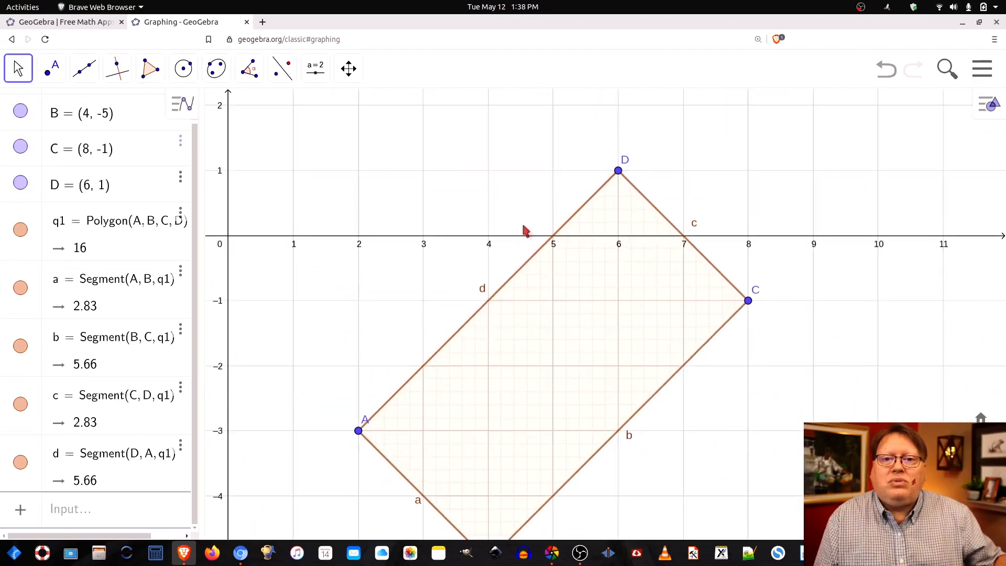
scroll(529, 228, down, 2)
drag(766, 467, 781, 423)
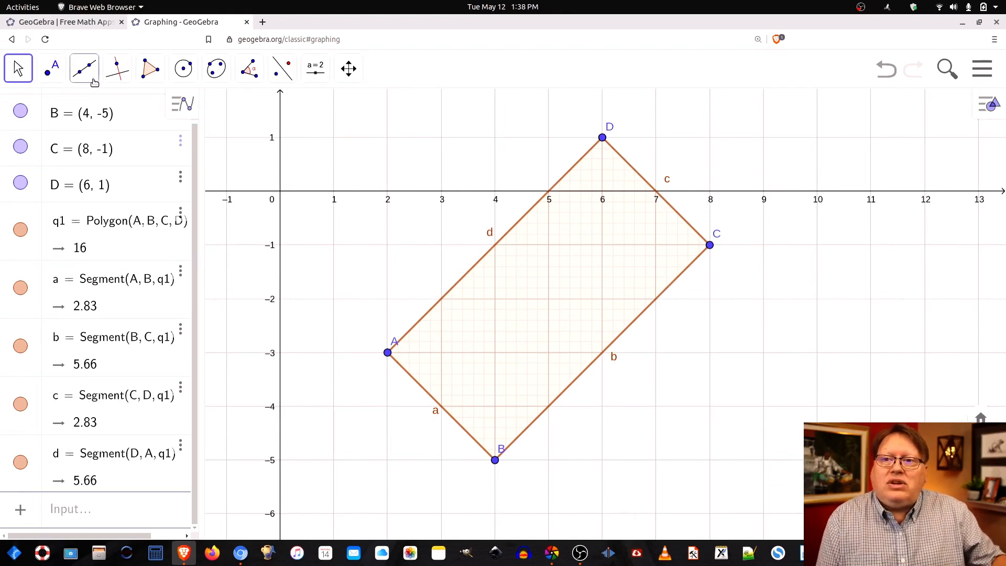
click(22, 76)
click(47, 174)
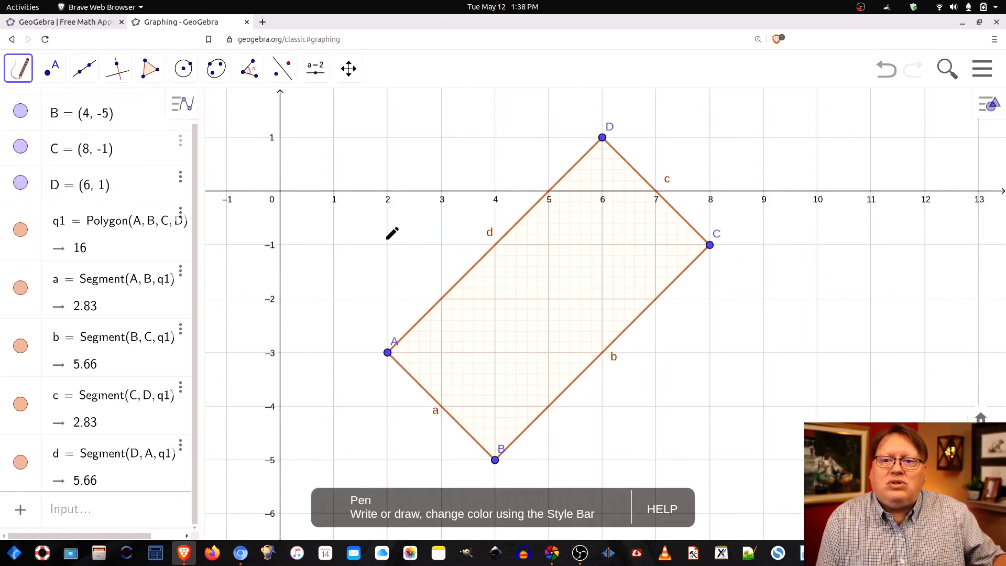
drag(422, 403, 437, 386)
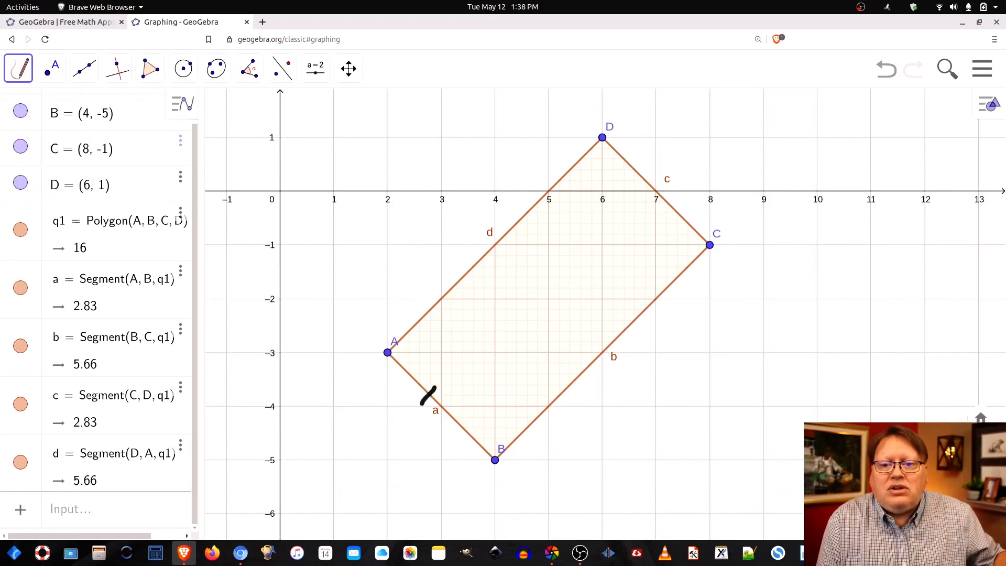
drag(634, 186, 654, 166)
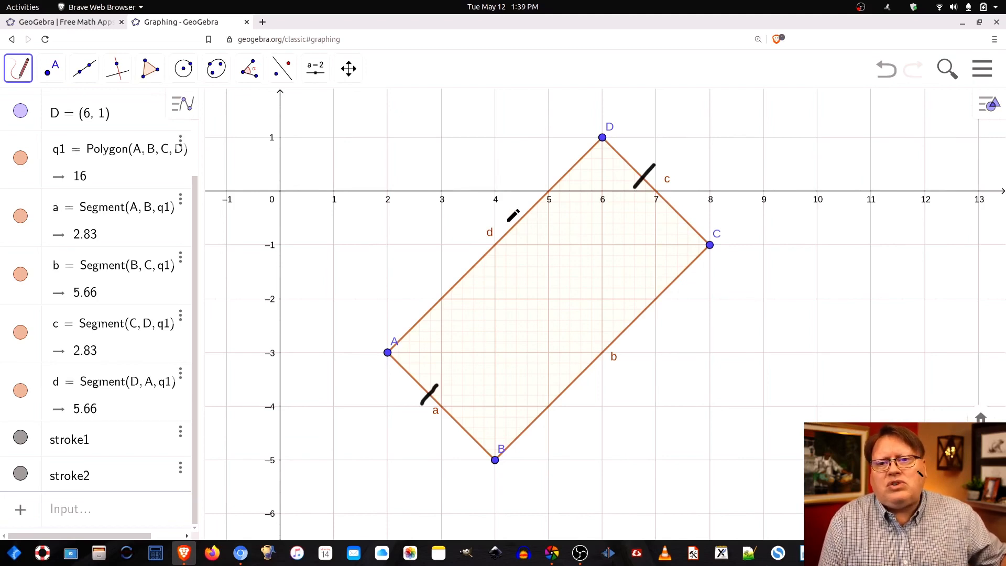
drag(504, 221, 517, 231)
drag(615, 328, 626, 343)
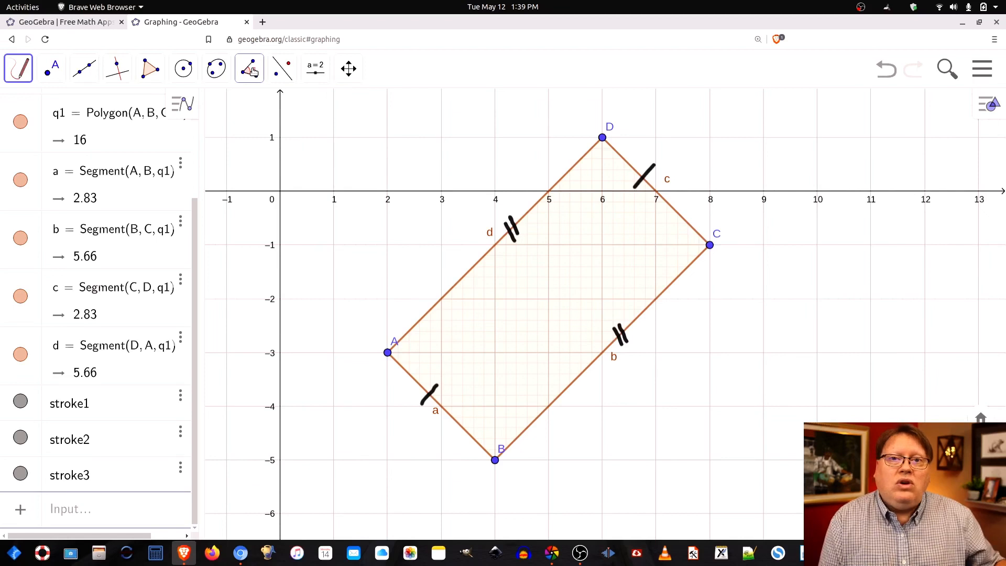
Step: Measure the four interior angles of the polygon at A, B, C and D with the Angle tool
click(251, 71)
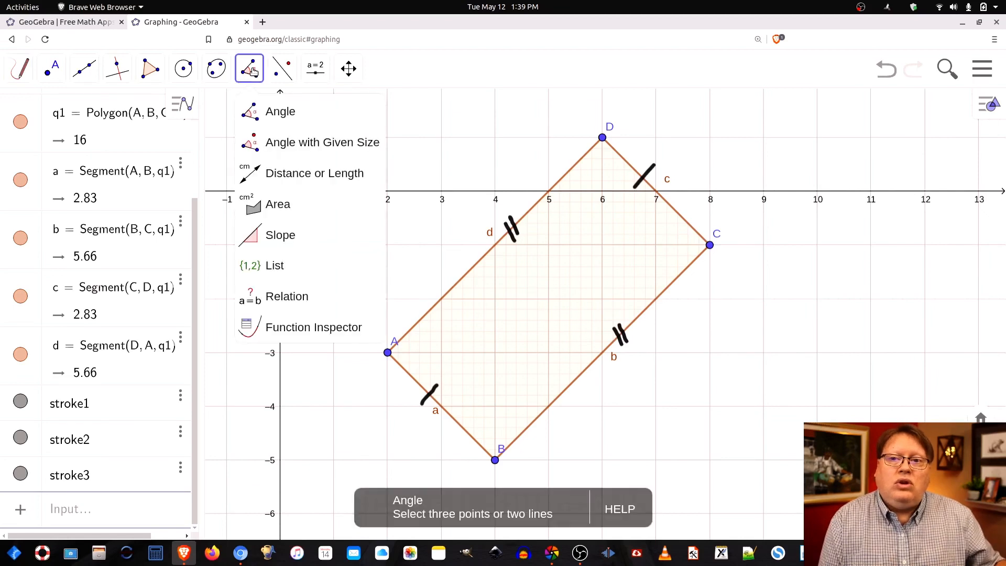
click(279, 111)
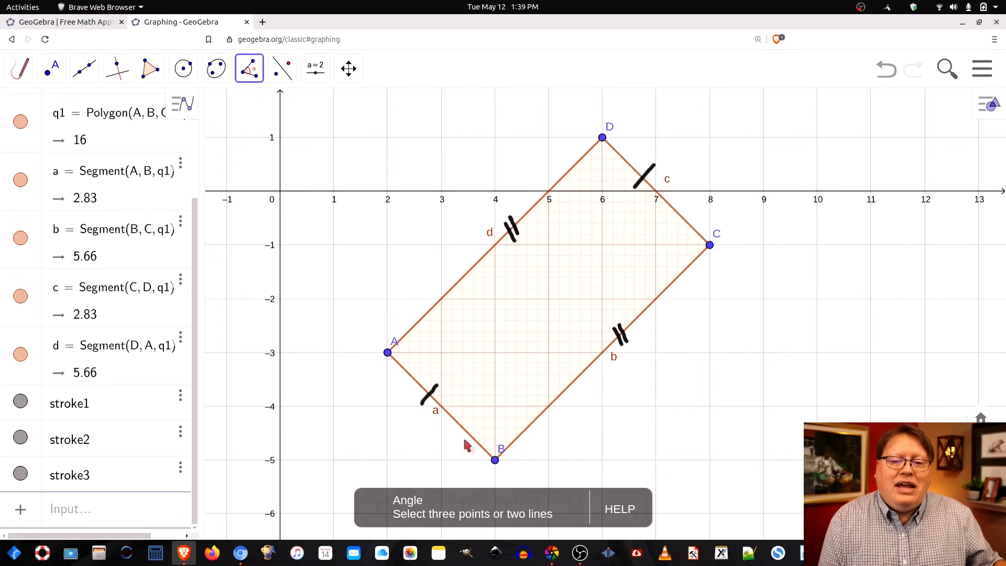
click(399, 366)
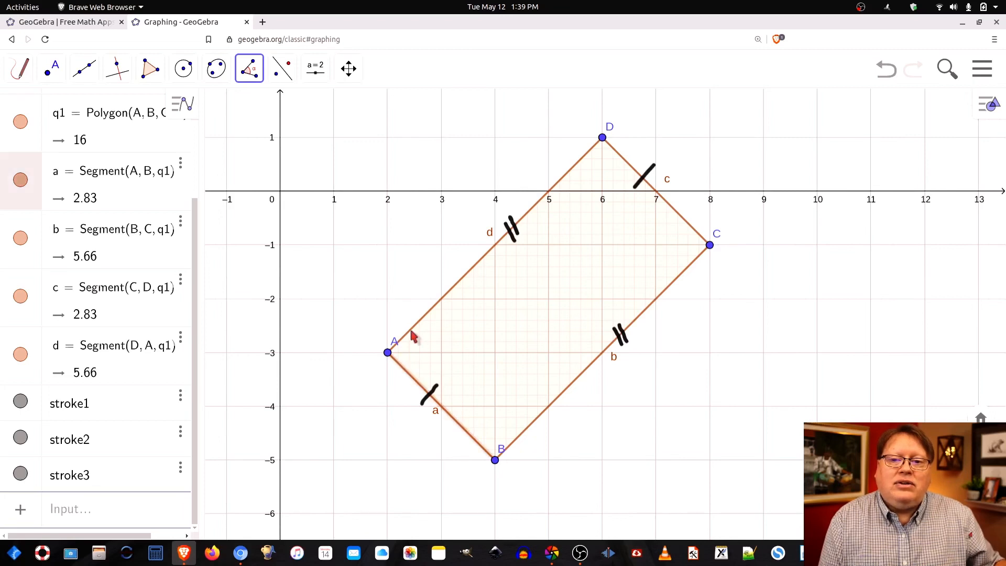
click(412, 335)
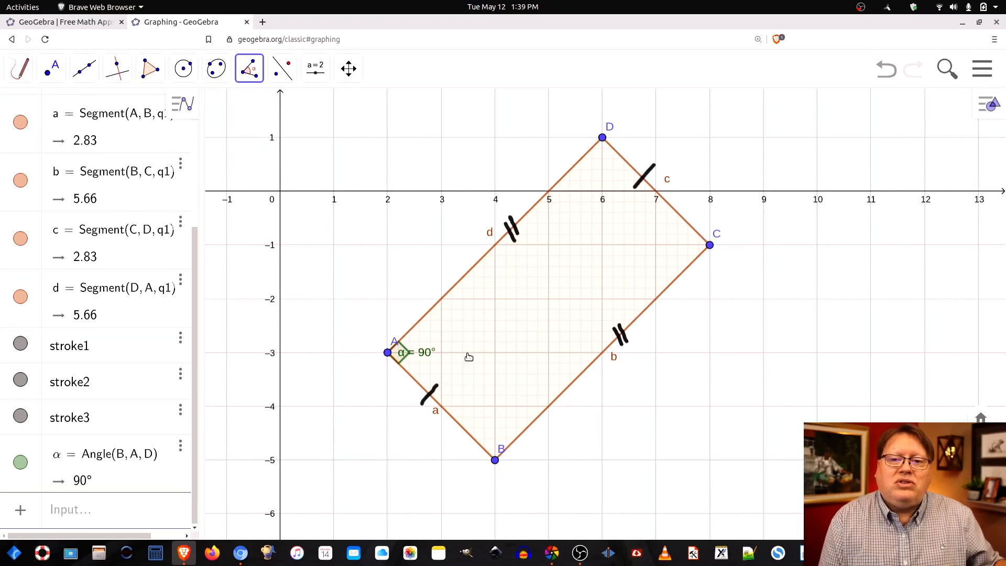
click(522, 438)
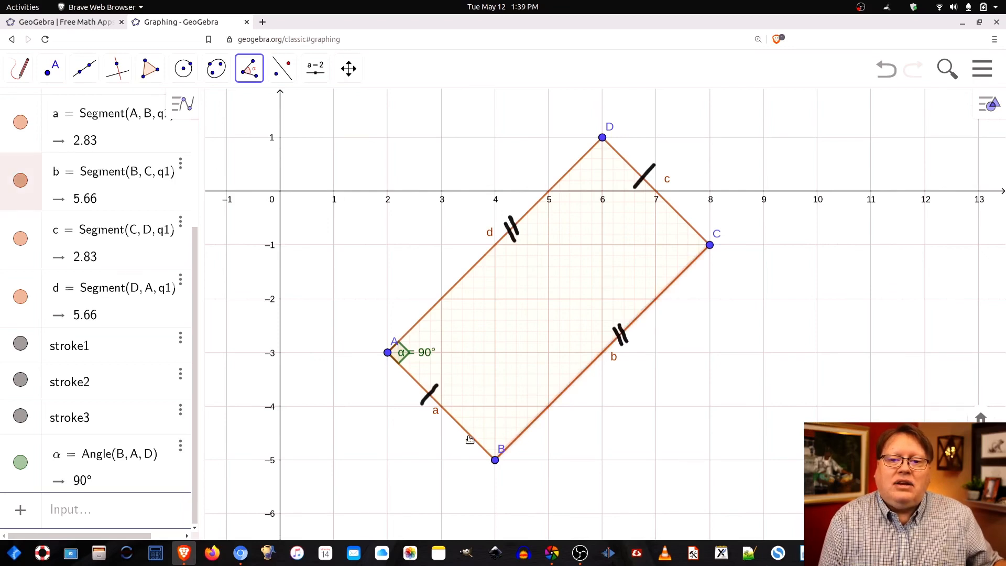
click(469, 440)
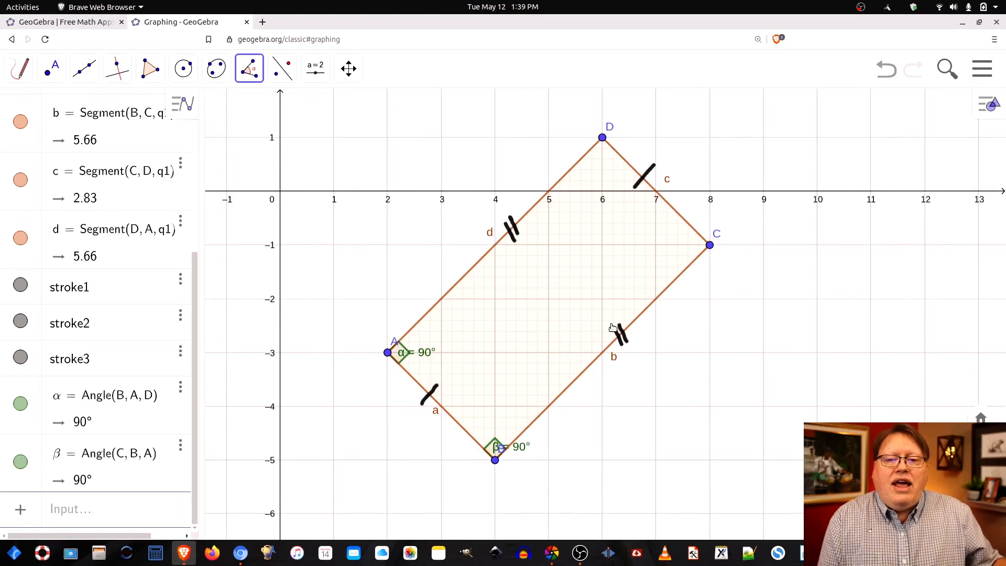
click(692, 231)
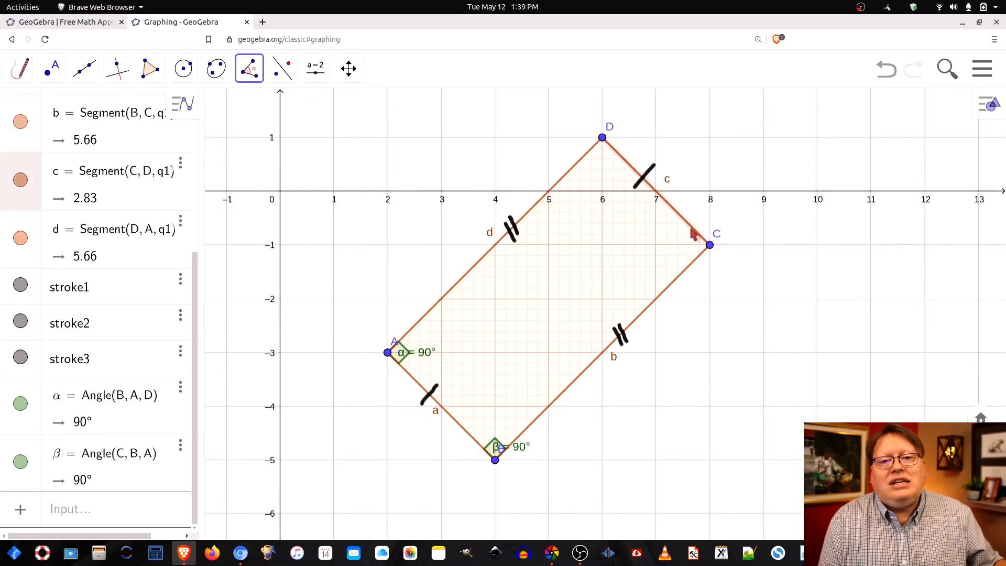
click(694, 264)
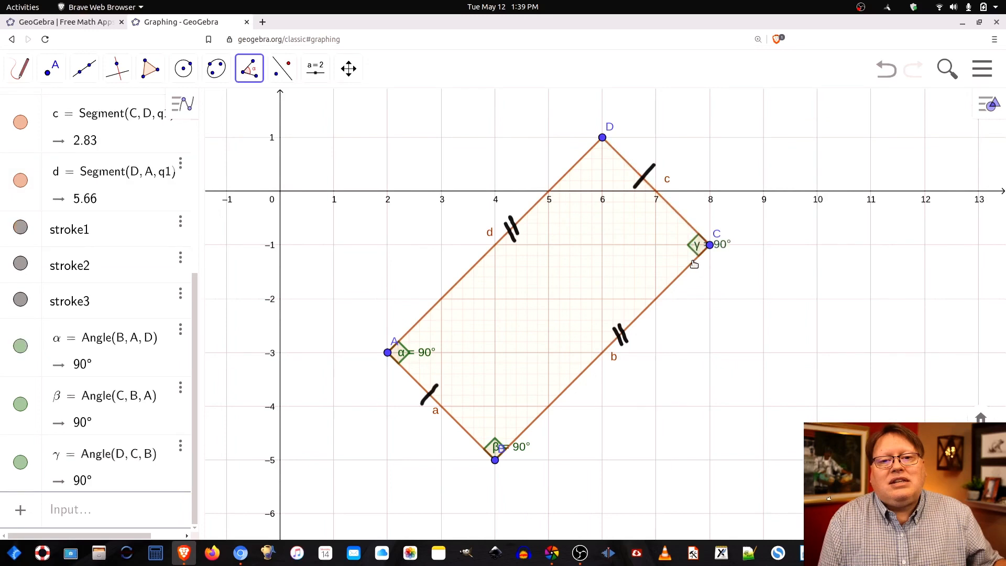
click(585, 157)
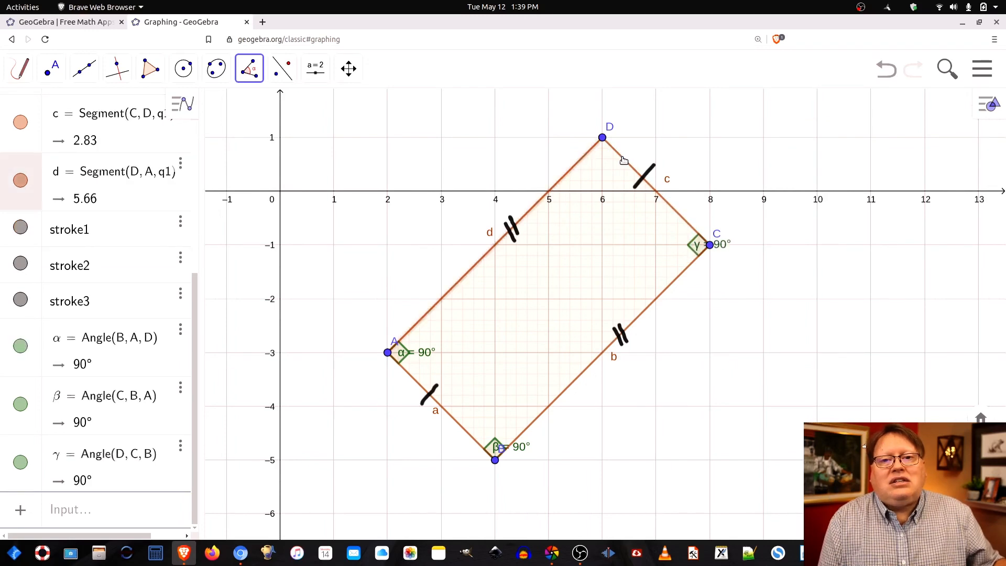
click(623, 161)
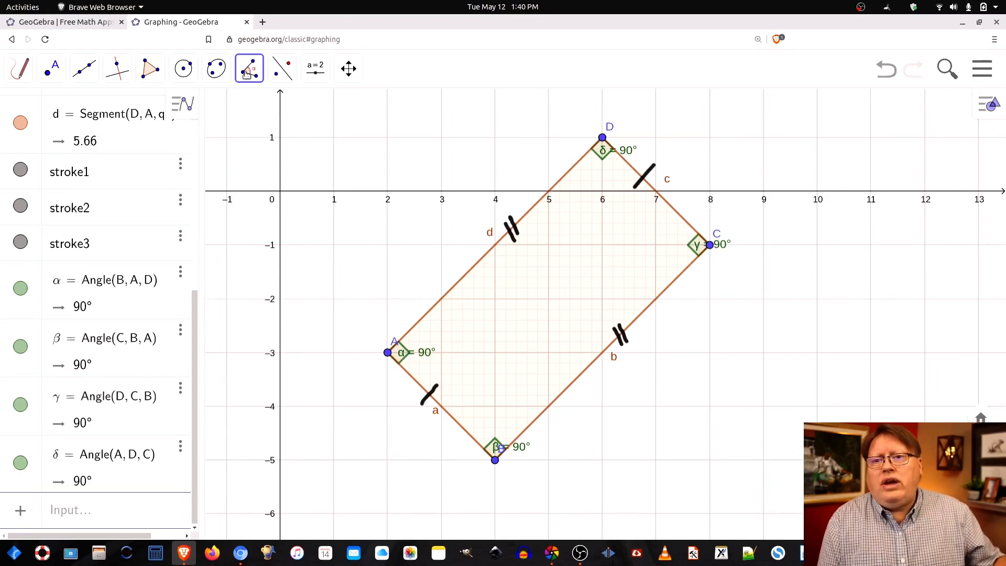
Step: Measure the slopes of sides a, b, c and d with the Slope tool
click(247, 74)
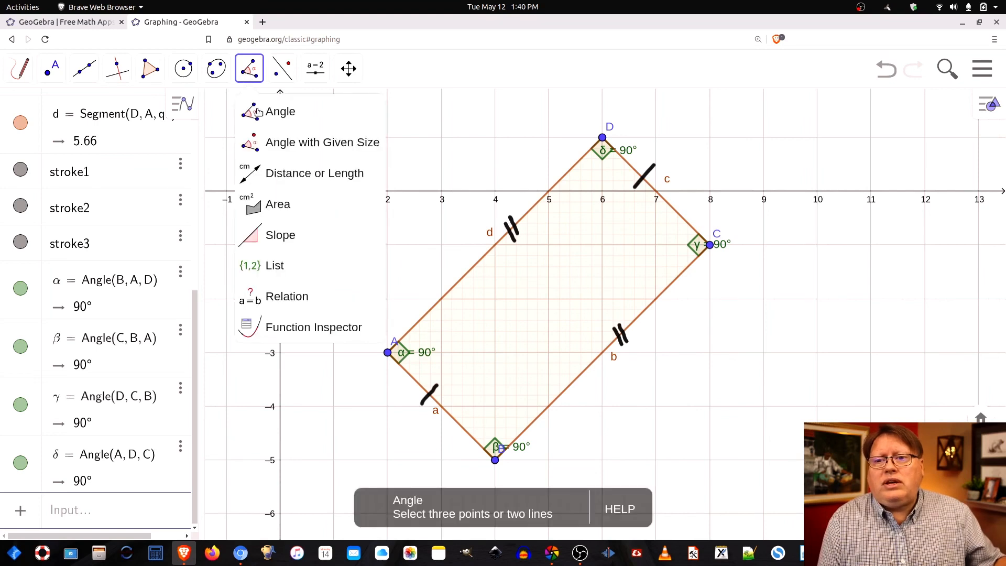
click(266, 240)
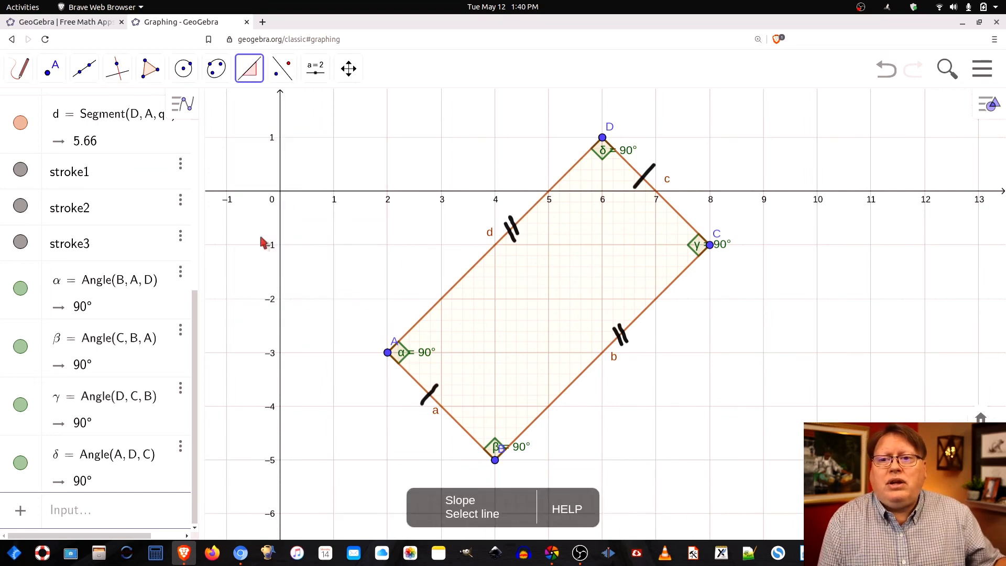
click(460, 426)
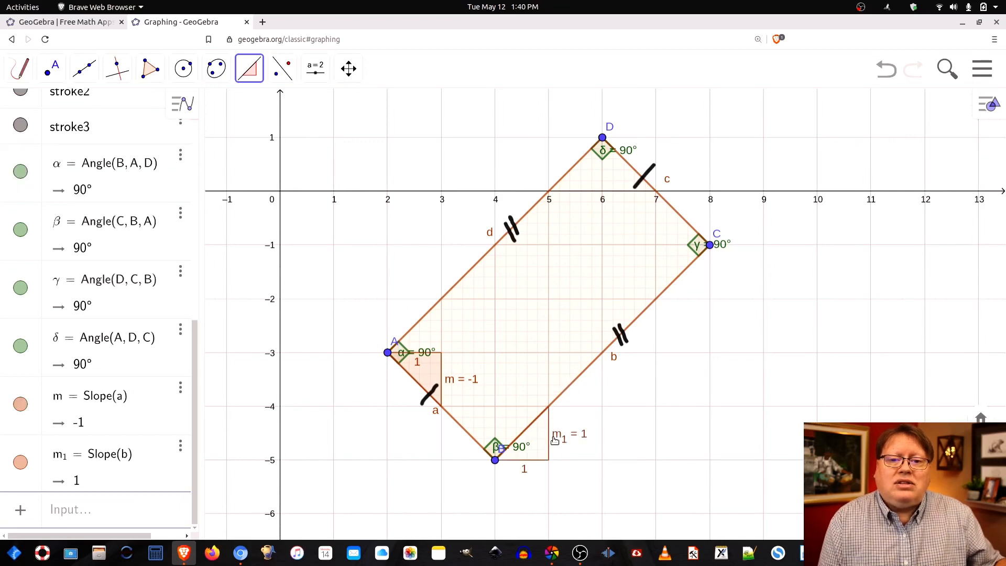
click(679, 212)
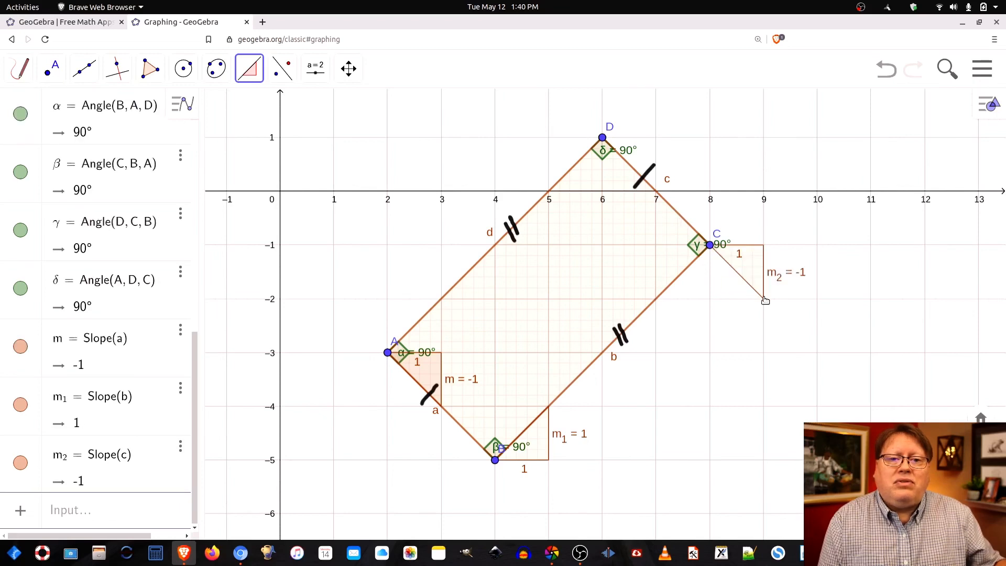
click(562, 182)
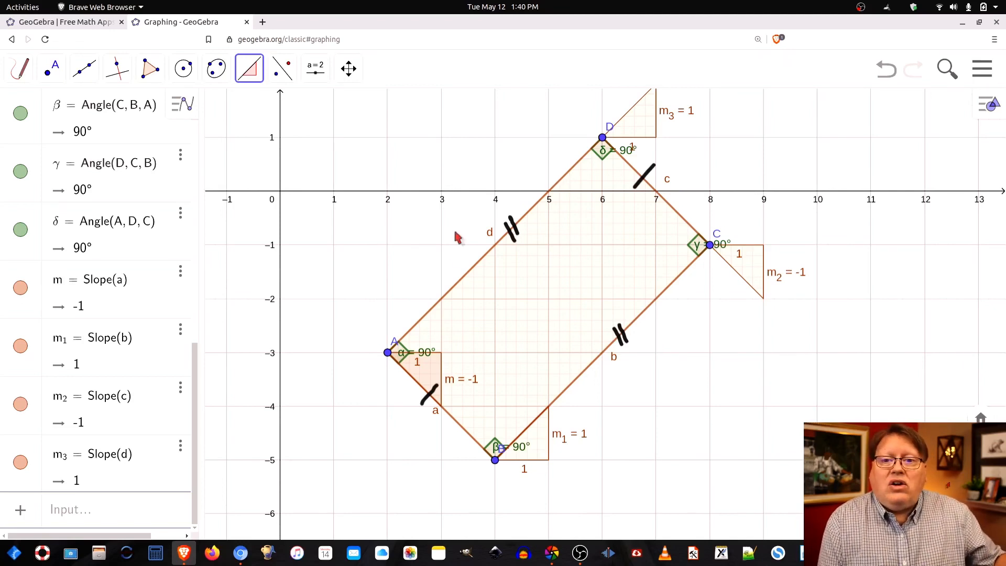
Step: Mark the parallel sides with the Pen: single arrowheads on sides d and b, double arrowheads on sides a and c
click(18, 68)
click(46, 178)
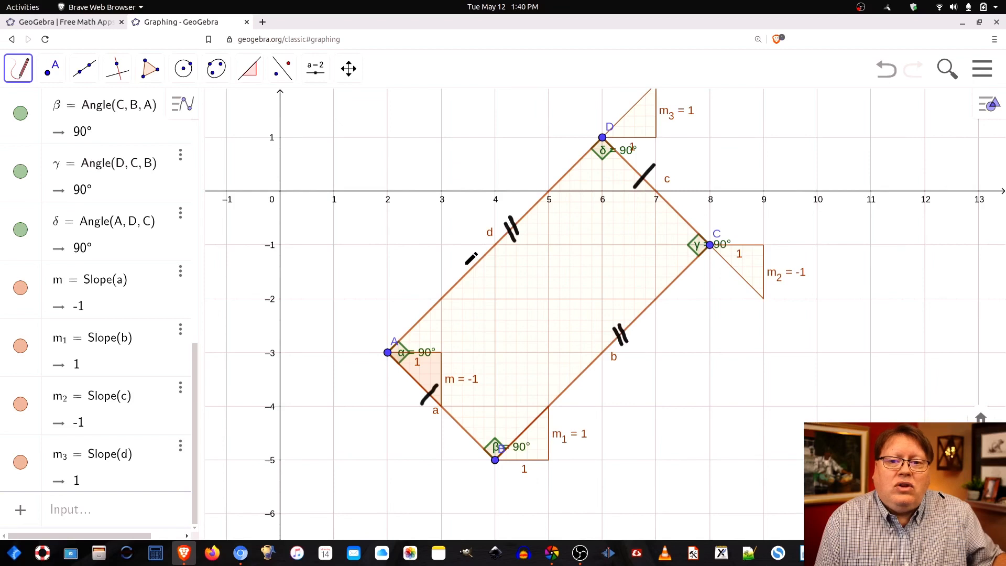
mouse_move(463, 269)
mouse_down()
mouse_move(483, 260)
mouse_move(474, 273)
mouse_up()
mouse_move(576, 371)
mouse_down()
mouse_move(591, 365)
mouse_move(583, 382)
mouse_up()
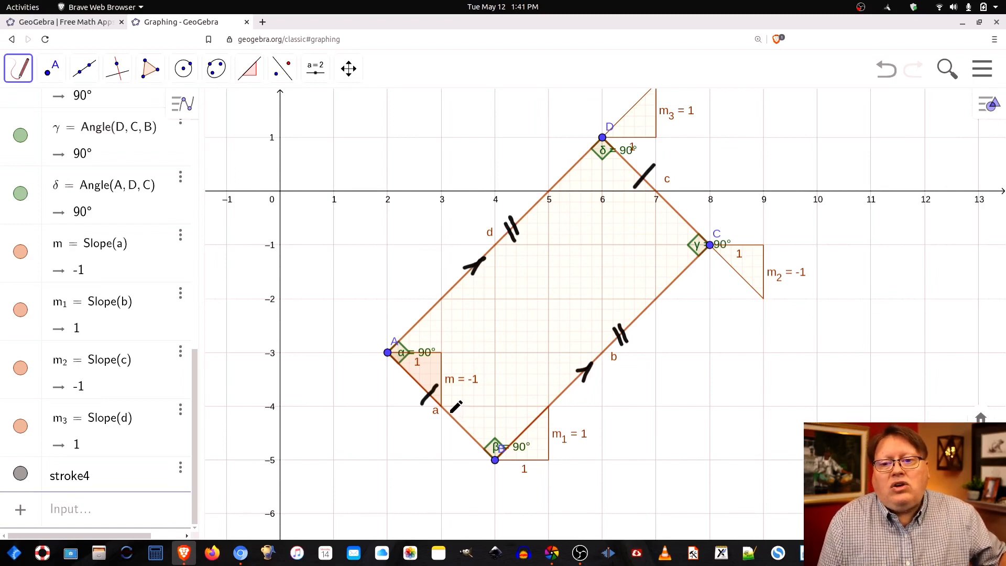
mouse_move(448, 414)
mouse_down()
mouse_move(450, 435)
mouse_move(462, 417)
mouse_move(459, 439)
mouse_move(472, 428)
mouse_up()
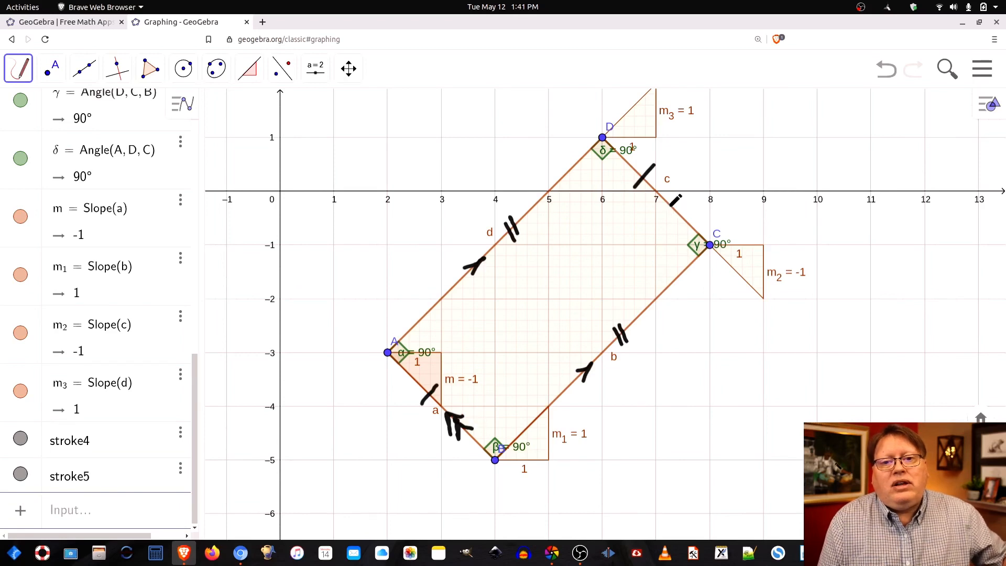
mouse_move(666, 205)
mouse_down()
mouse_move(668, 216)
mouse_move(680, 209)
mouse_move(676, 226)
mouse_up()
drag(675, 212, 694, 219)
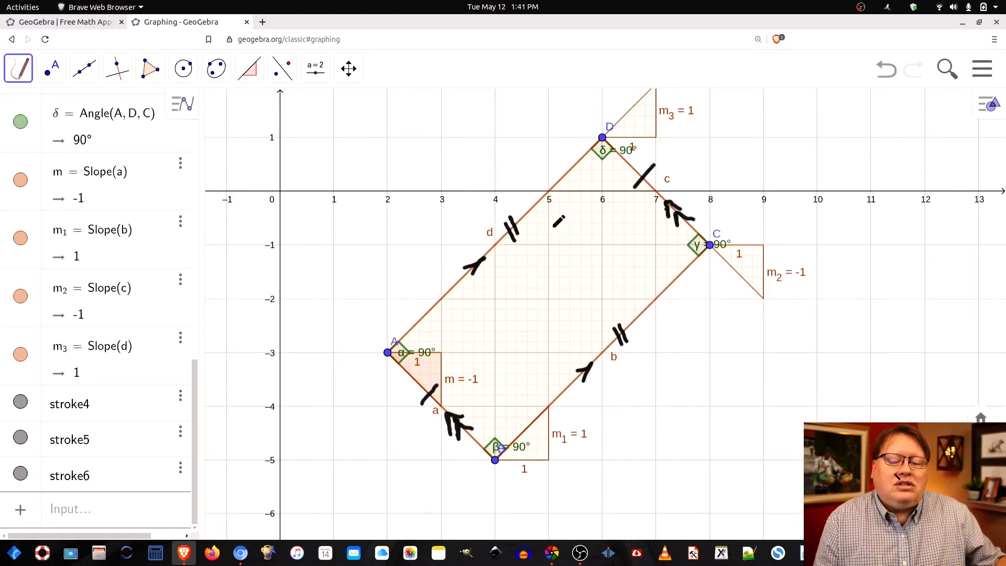
Step: Handwrite the congruence statement AD ≅ CD, with overlines on both segment names, in the empty area beside side b
mouse_move(741, 381)
mouse_down()
mouse_move(746, 361)
mouse_move(761, 369)
mouse_move(766, 349)
mouse_move(764, 372)
mouse_up()
mouse_move(735, 338)
mouse_down()
mouse_move(779, 331)
mouse_move(826, 343)
mouse_move(826, 352)
mouse_move(811, 339)
mouse_move(820, 327)
mouse_up()
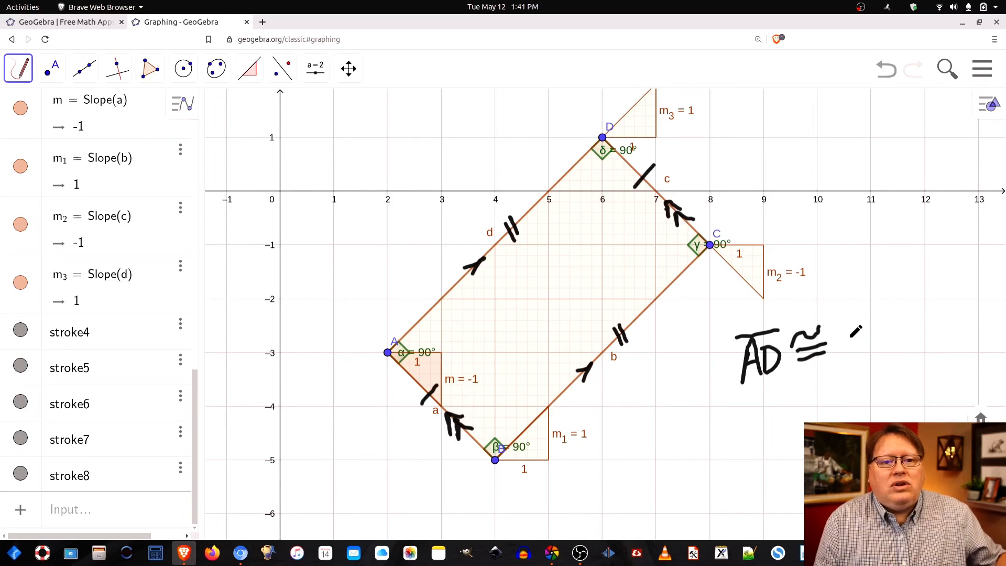
mouse_move(857, 331)
mouse_down()
mouse_move(863, 350)
mouse_move(874, 348)
mouse_move(897, 313)
mouse_up()
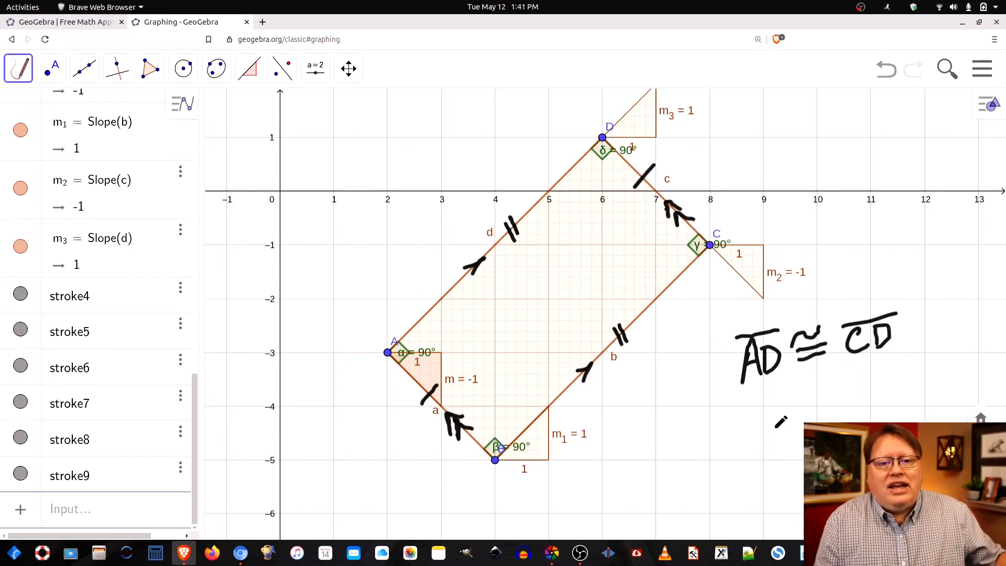
Step: Handwrite AD ∥ BC with overlines below the congruence statement and add another line beginning with AB underneath
drag(758, 448, 774, 446)
mouse_move(770, 436)
mouse_down()
mouse_move(780, 428)
mouse_move(779, 444)
mouse_up()
mouse_move(779, 418)
mouse_down()
mouse_move(795, 432)
mouse_move(780, 447)
mouse_up()
mouse_move(760, 408)
mouse_down()
mouse_move(795, 404)
mouse_move(814, 441)
mouse_up()
drag(831, 401, 823, 441)
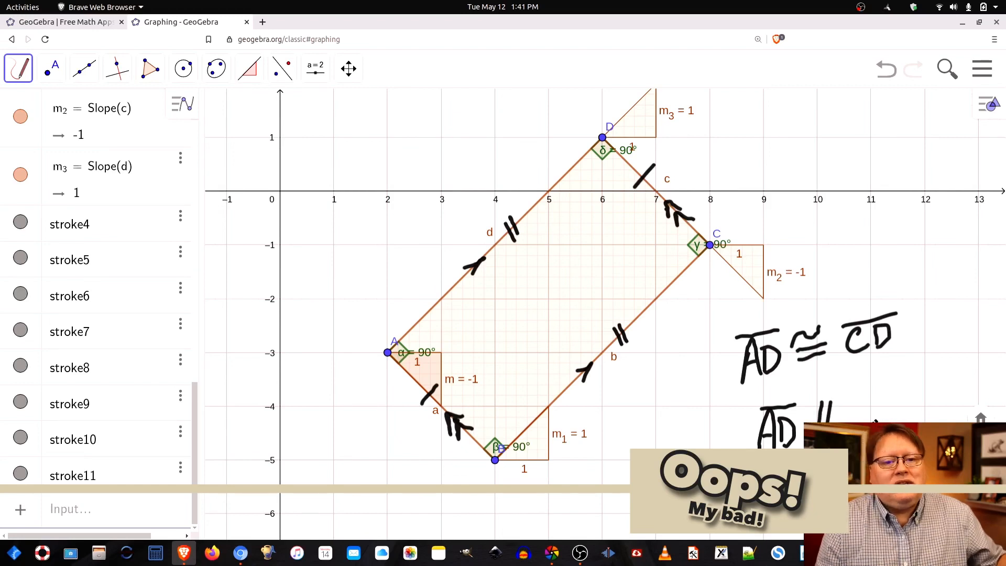
drag(863, 409, 855, 440)
drag(890, 403, 852, 404)
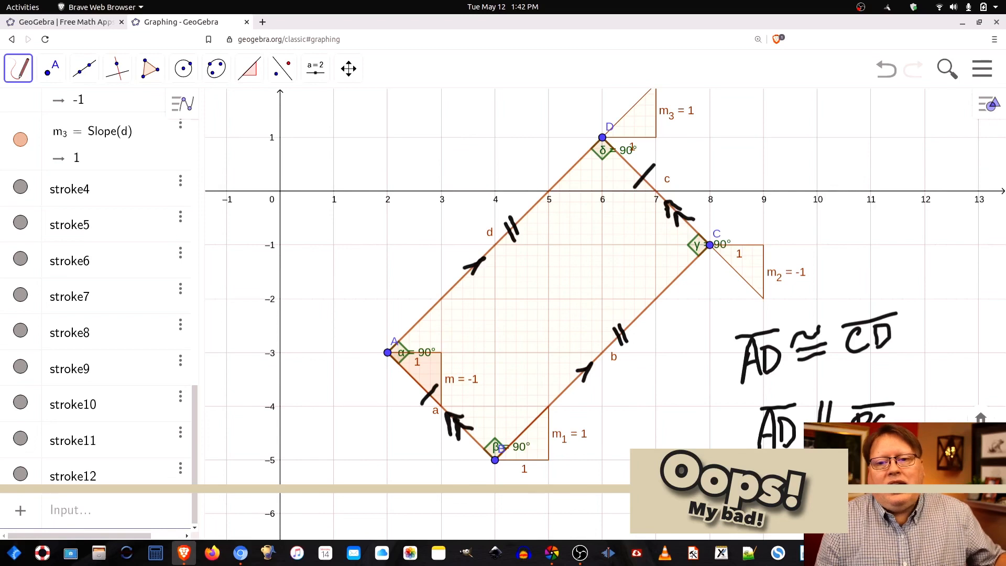
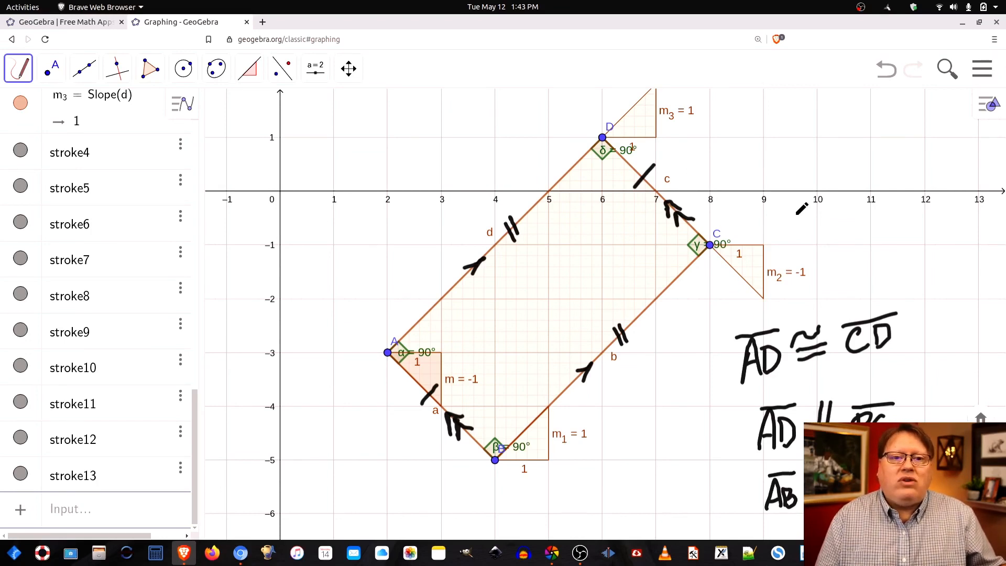
Step: Start a new construction without saving the current one
click(982, 69)
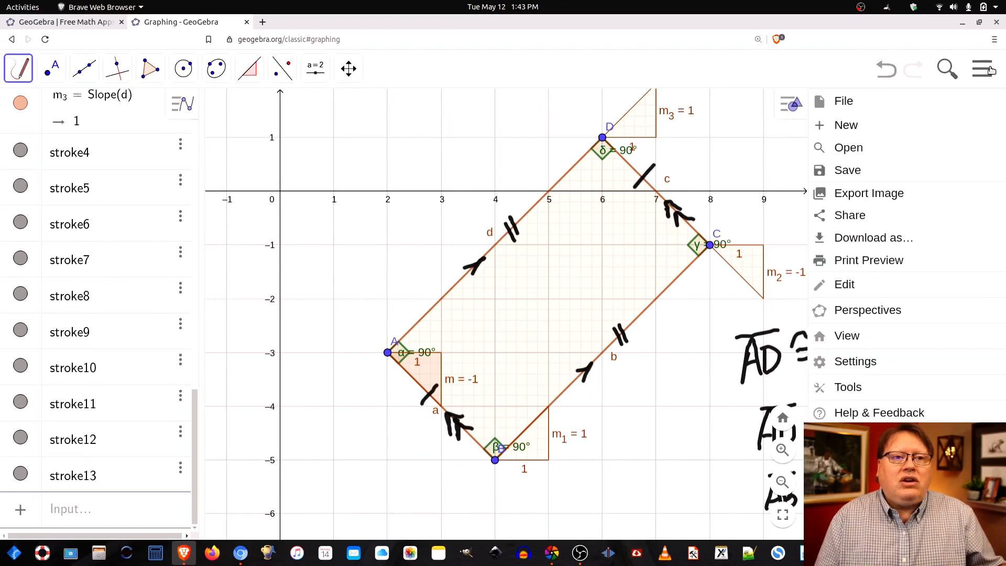
click(853, 126)
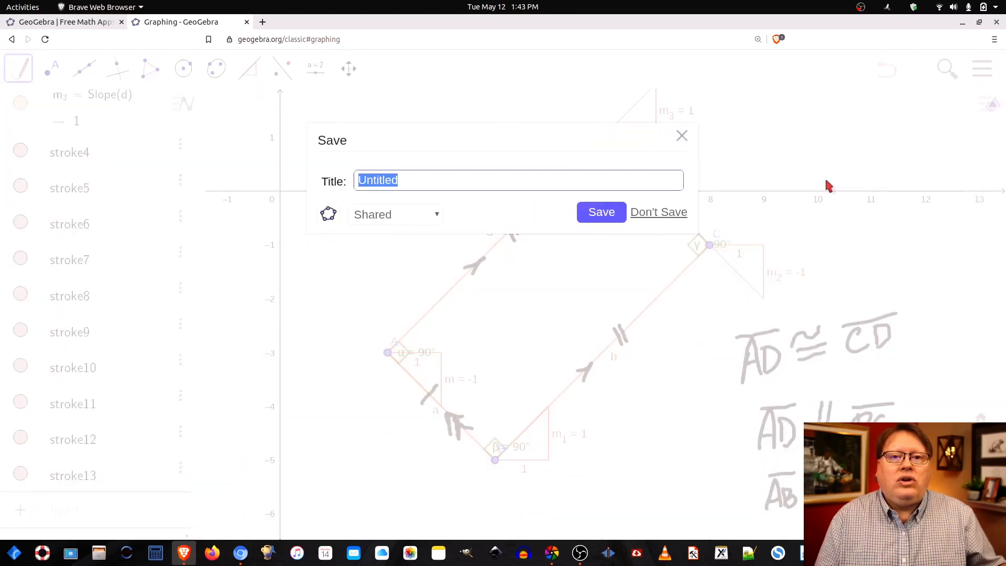
click(670, 212)
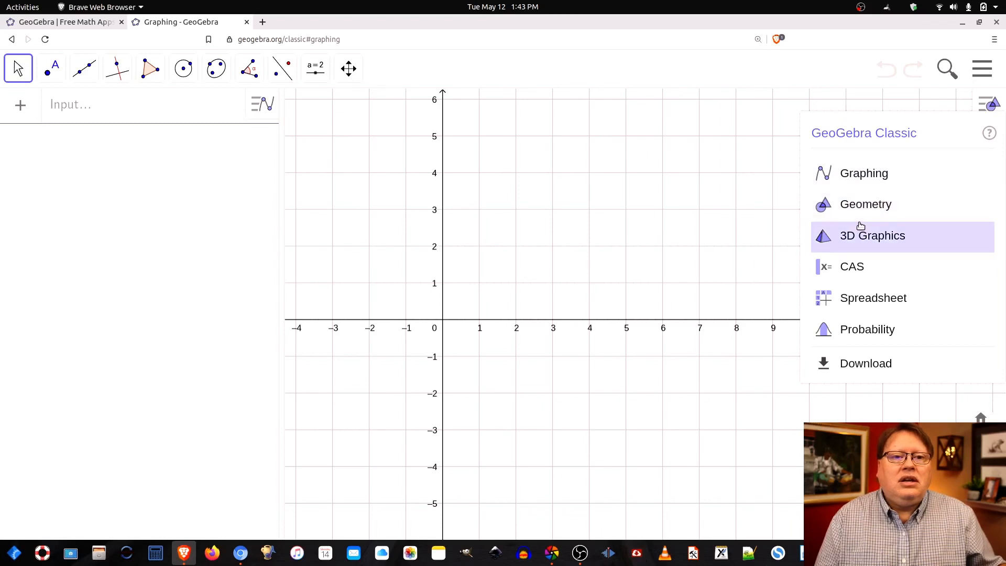
Step: Choose the Graphing perspective and plot the three given vertices at (6, 5), (1, 2) and (6, 2)
click(861, 174)
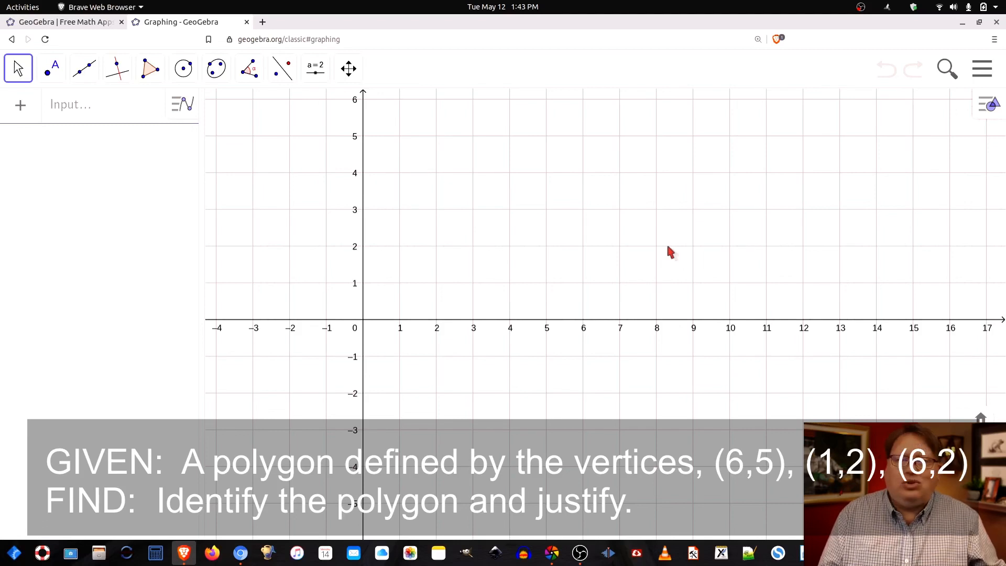
drag(470, 290, 653, 279)
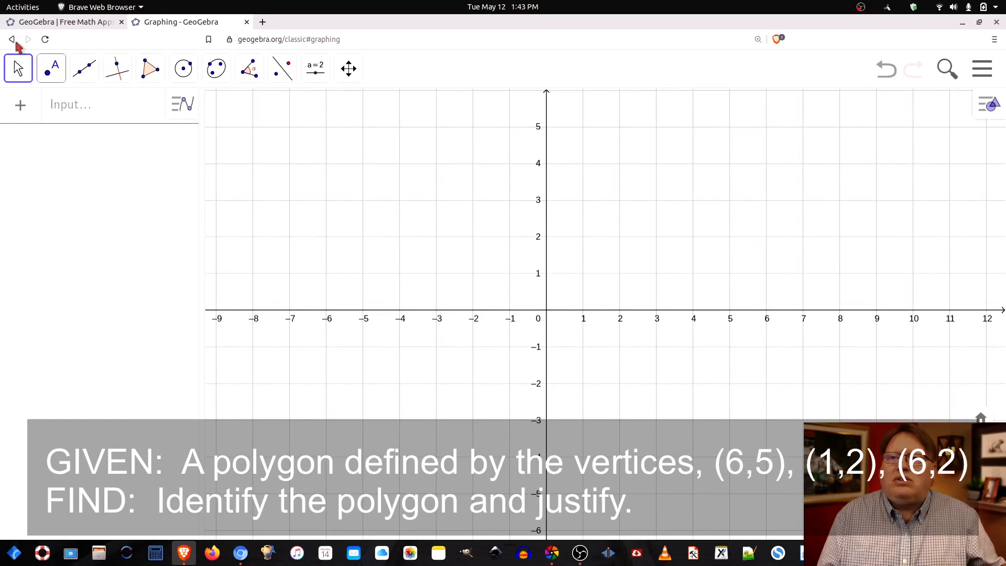
click(50, 68)
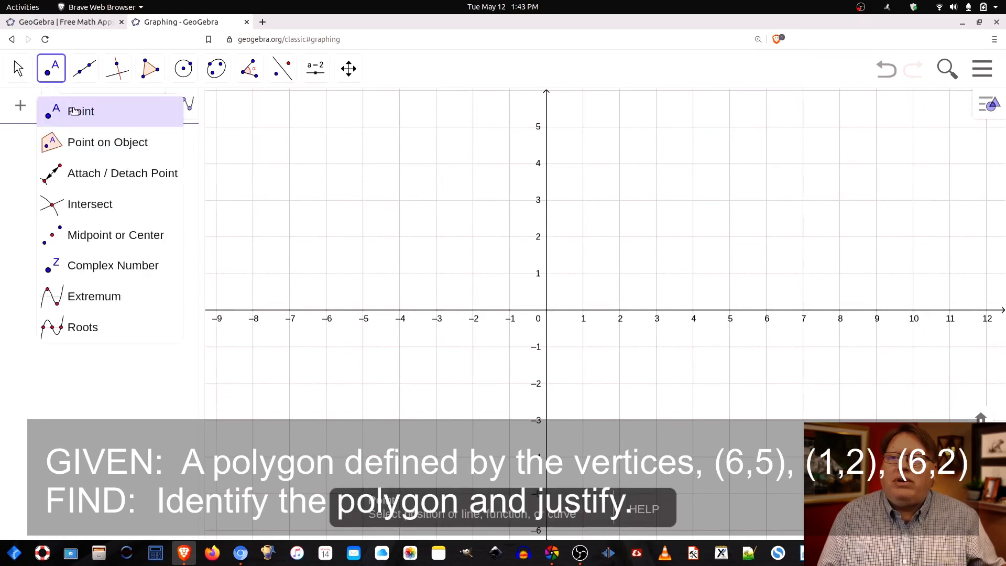
click(73, 110)
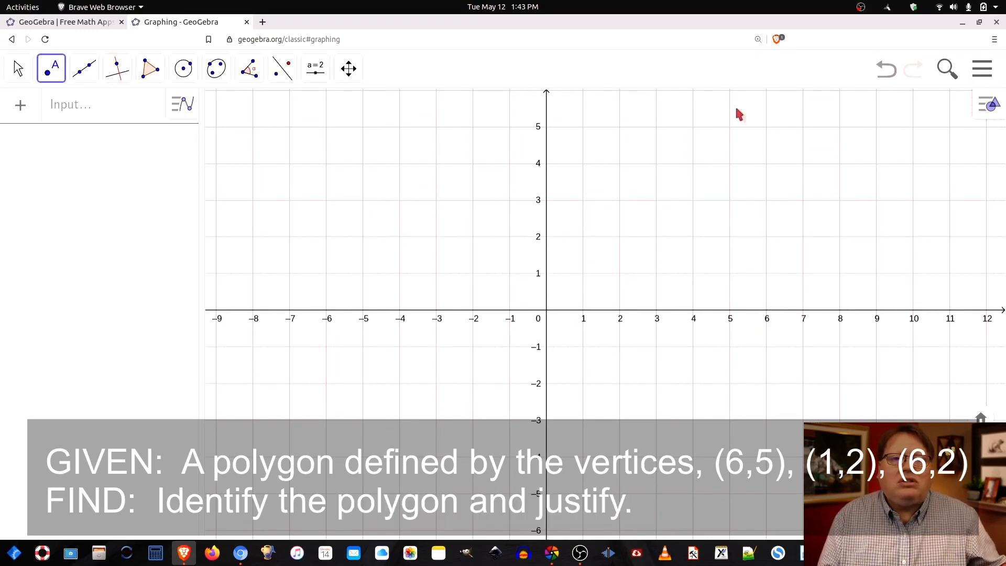
click(766, 126)
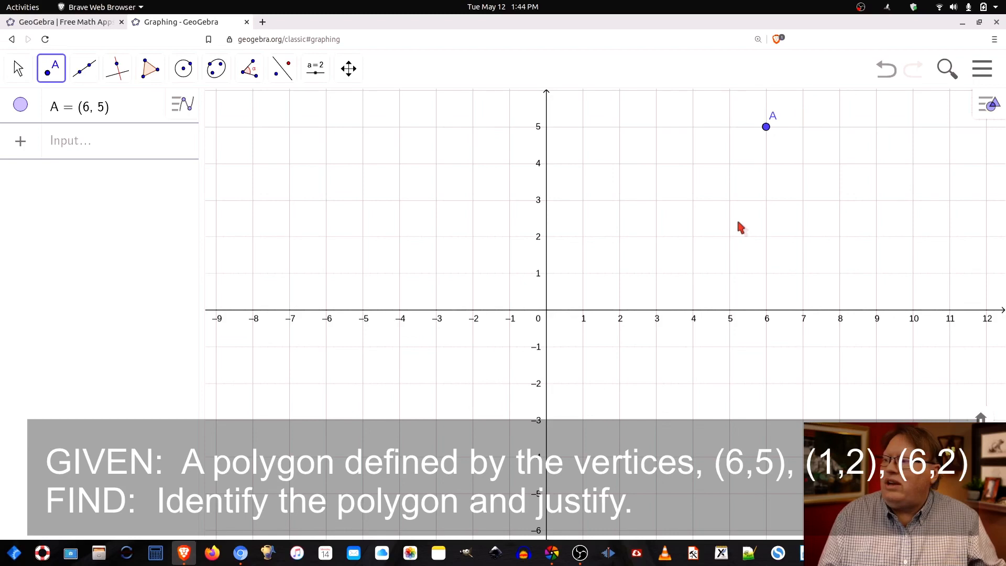
click(582, 236)
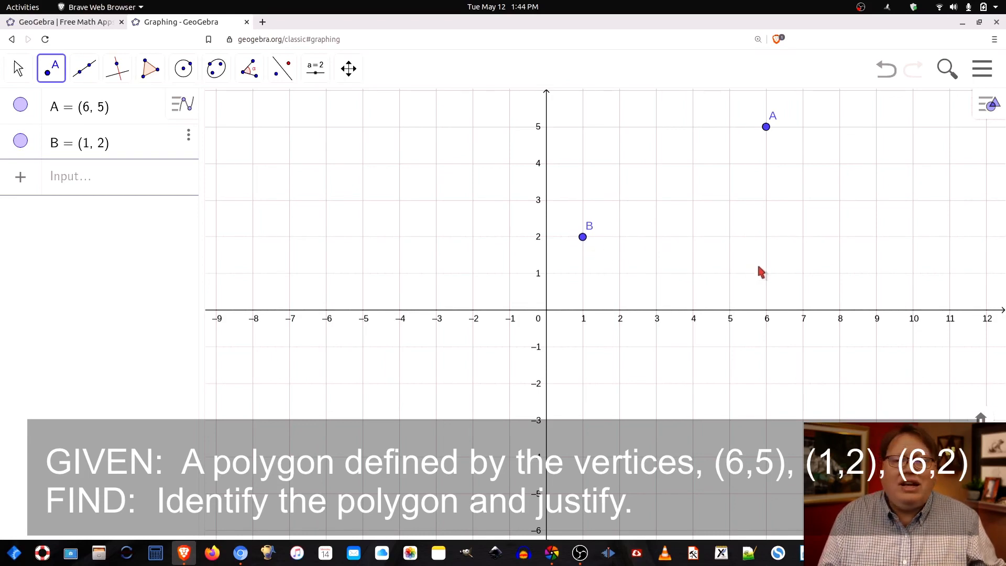
click(766, 236)
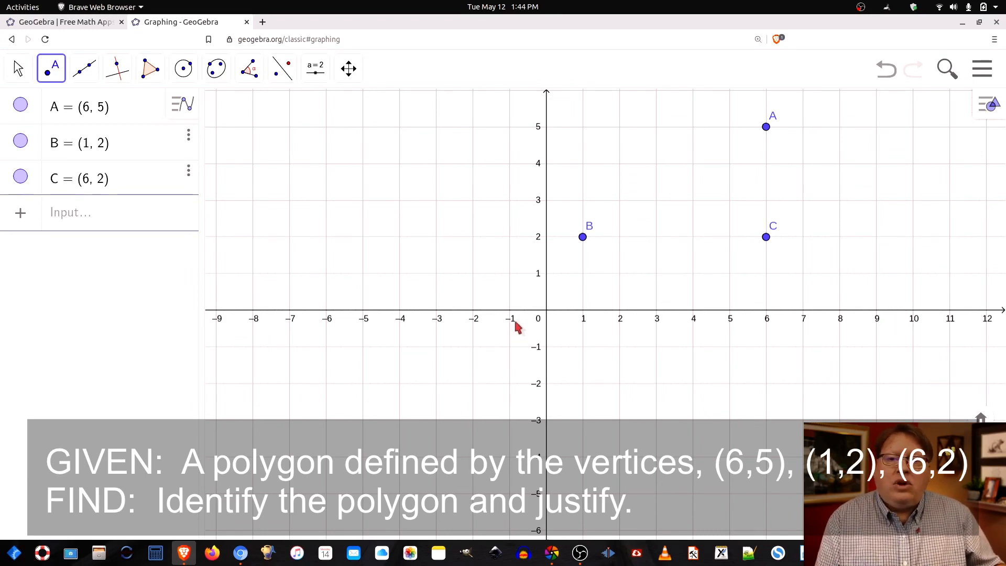
Step: Construct a closed polygon through the three plotted points in the order A, B, C
click(151, 77)
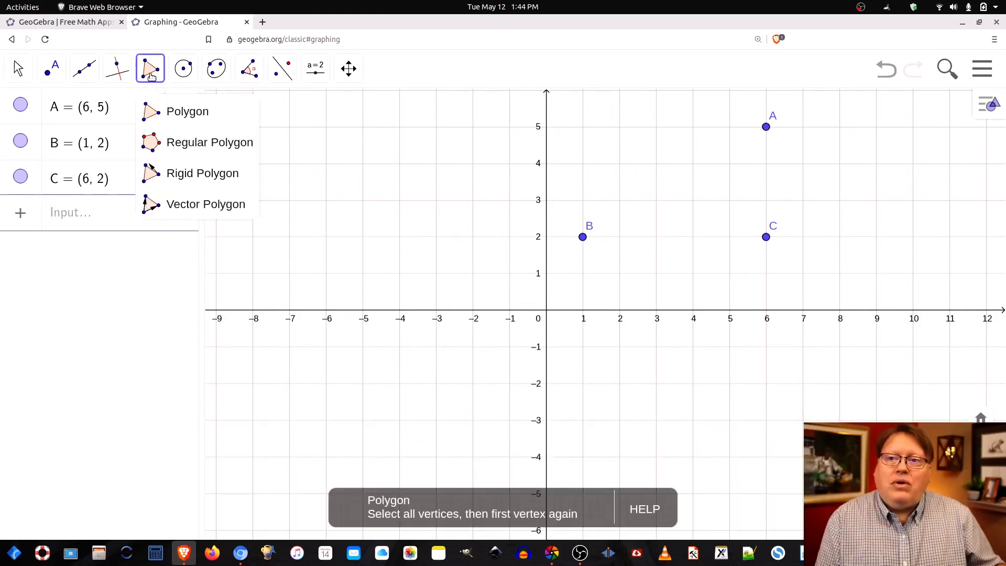
click(182, 120)
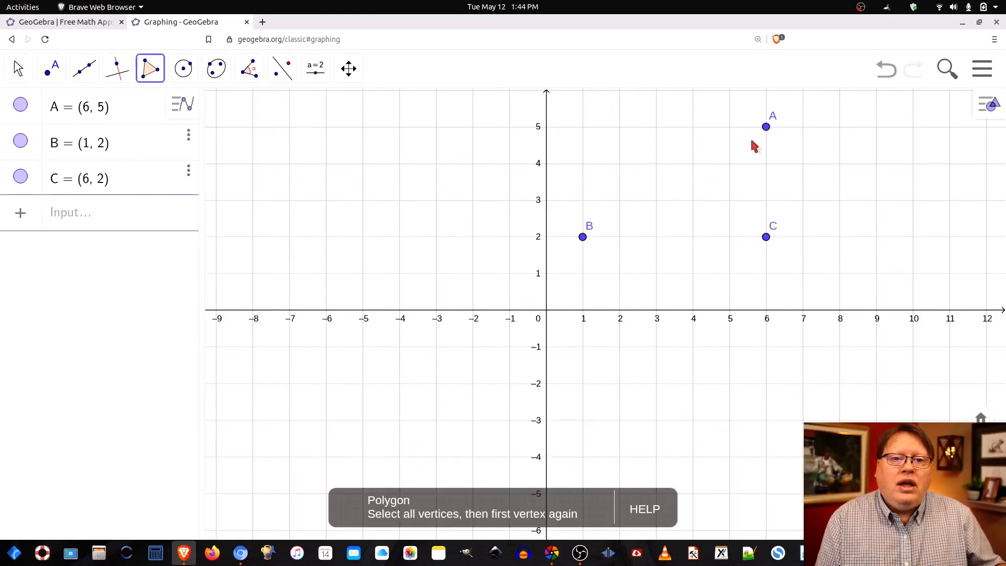
click(766, 126)
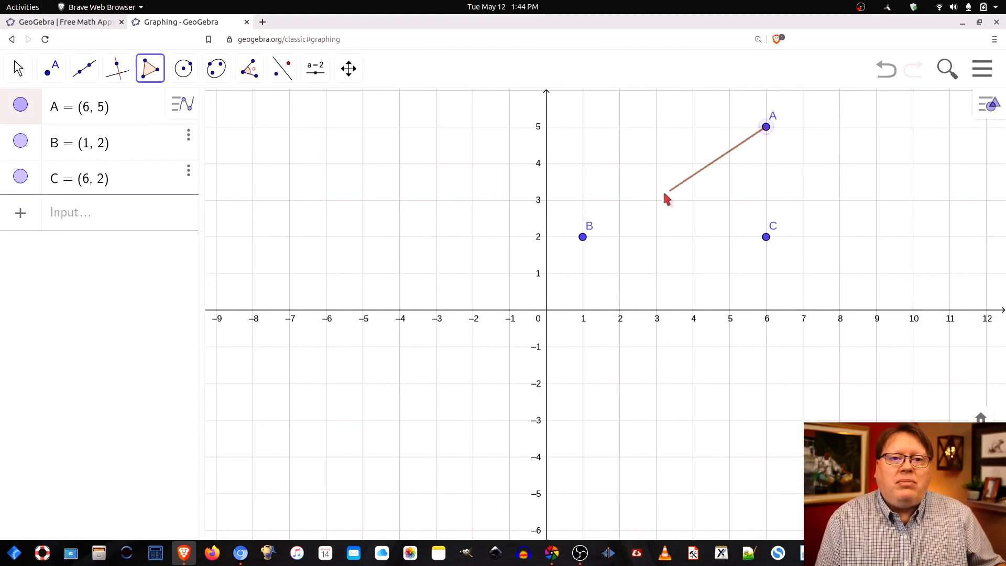
click(582, 236)
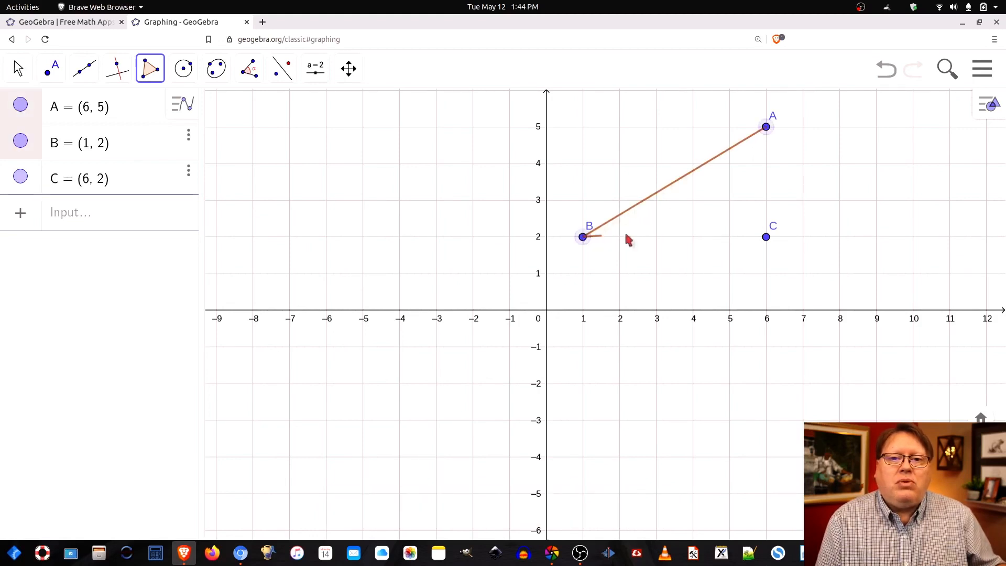
click(766, 237)
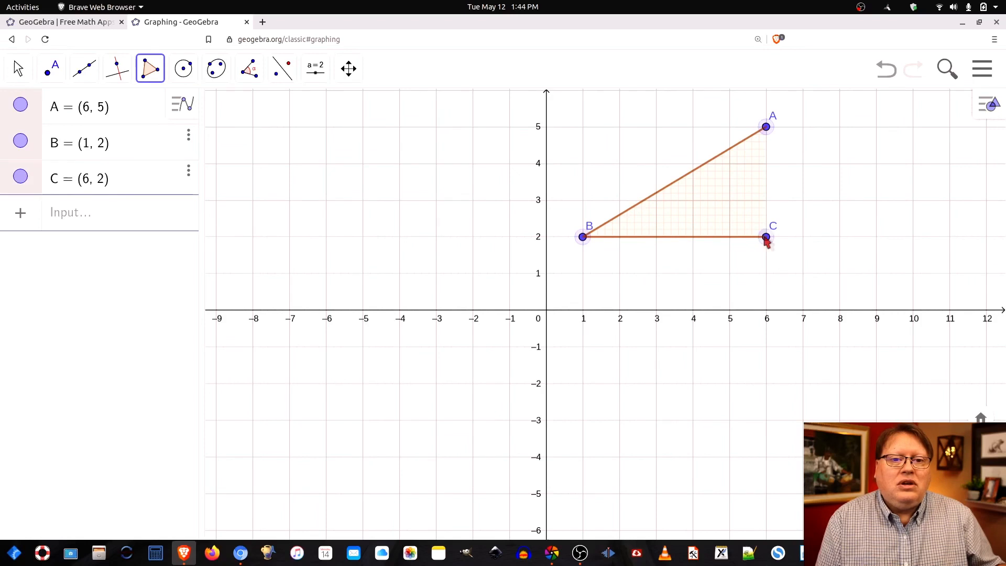
click(767, 128)
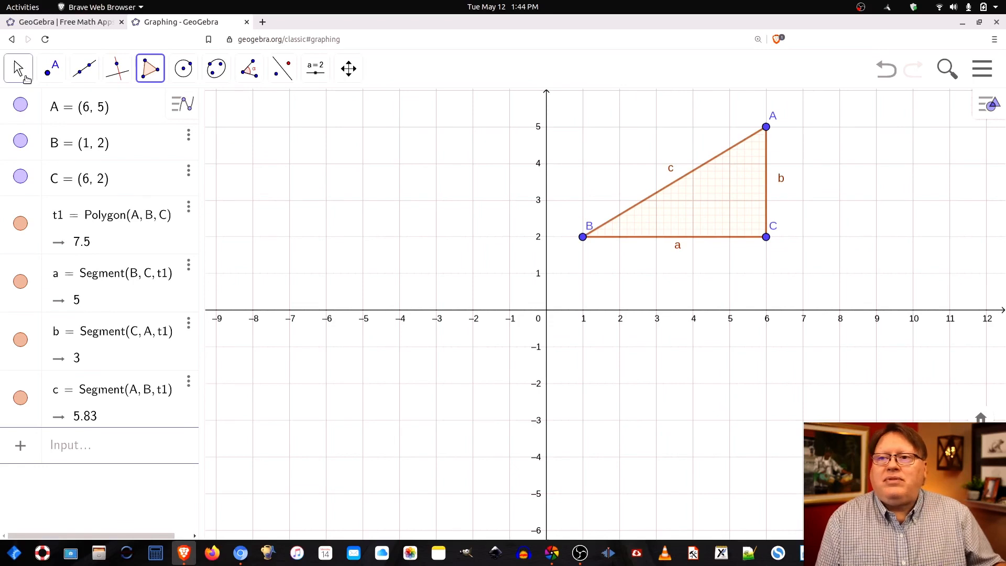
Step: Measure the triangle's interior angle at vertex C, between sides b and a
click(25, 76)
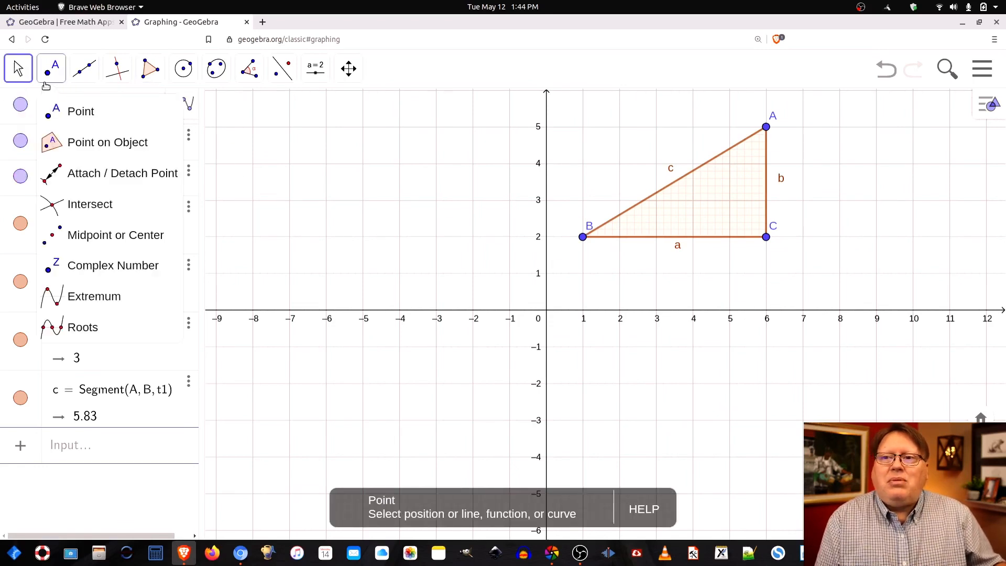
click(19, 73)
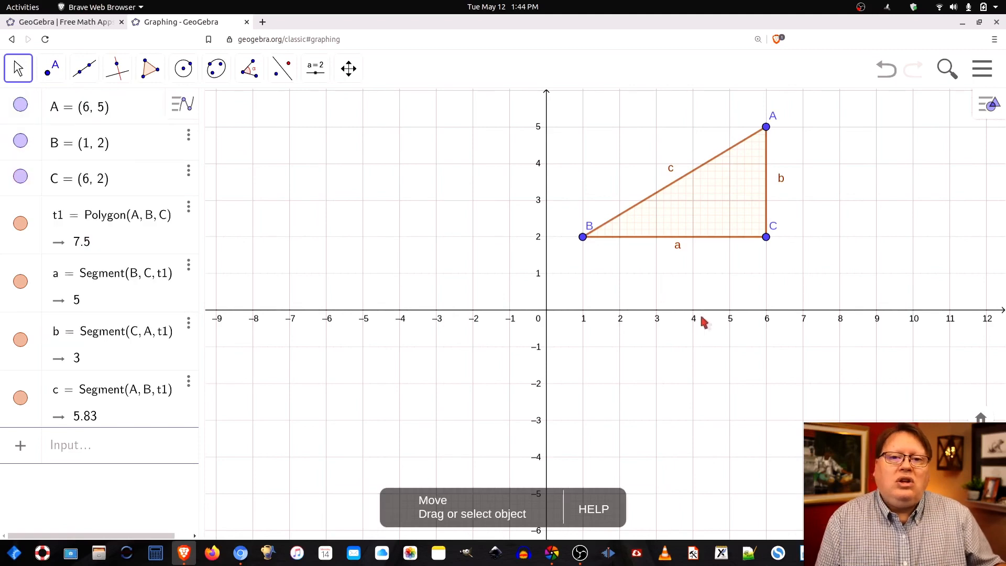
drag(708, 302, 585, 393)
scroll(589, 379, up, 5)
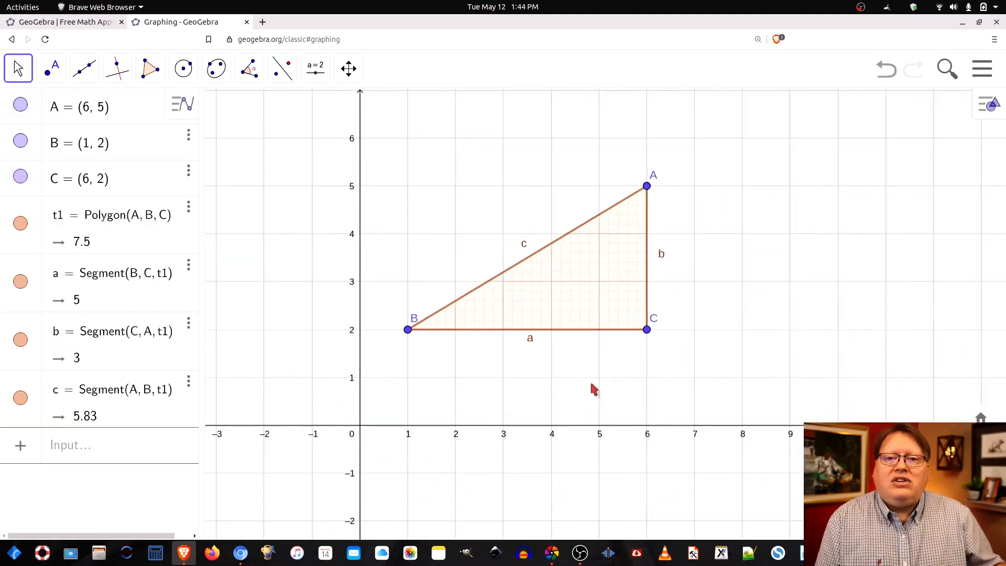
scroll(594, 380, up, 3)
drag(670, 365, 779, 475)
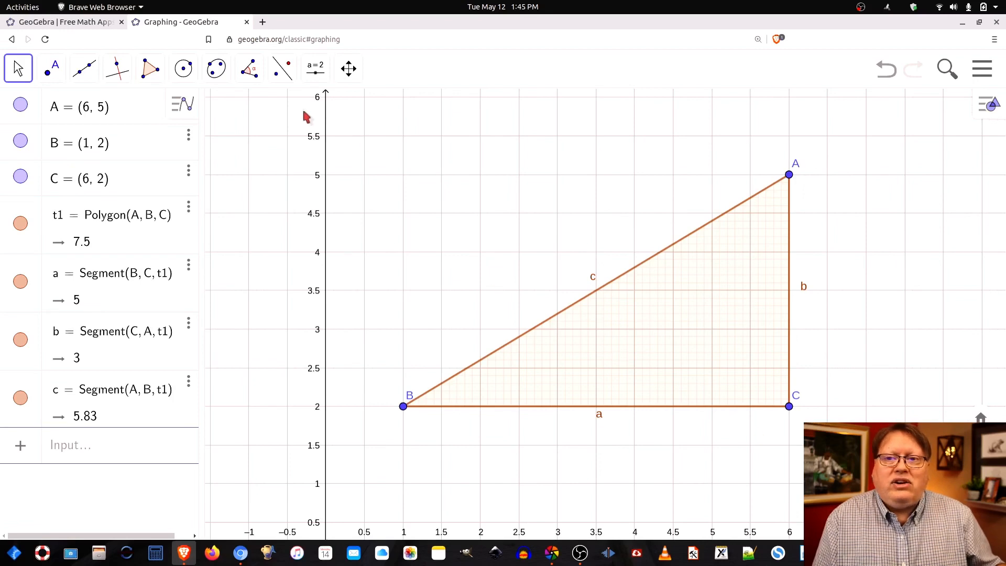
click(247, 72)
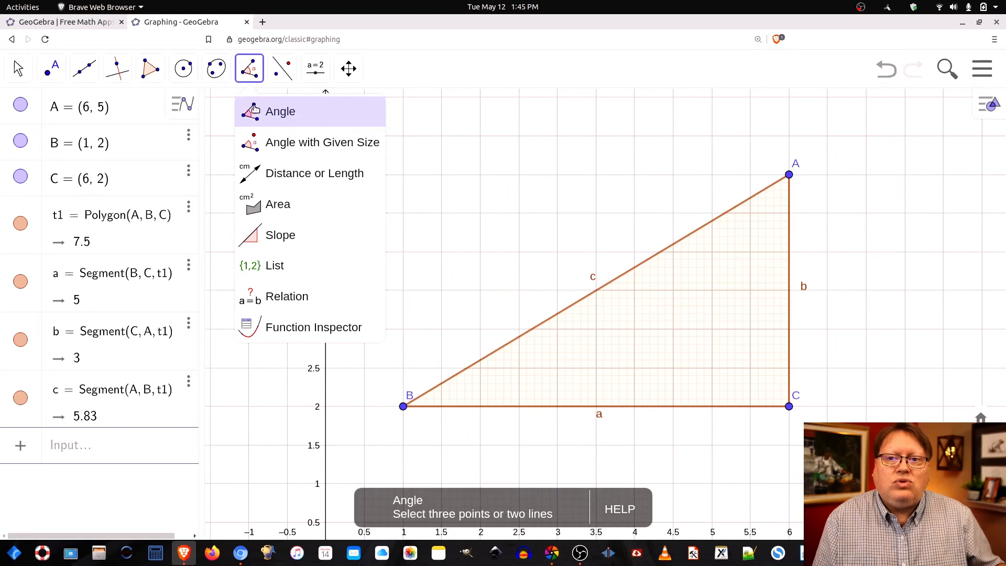
click(254, 110)
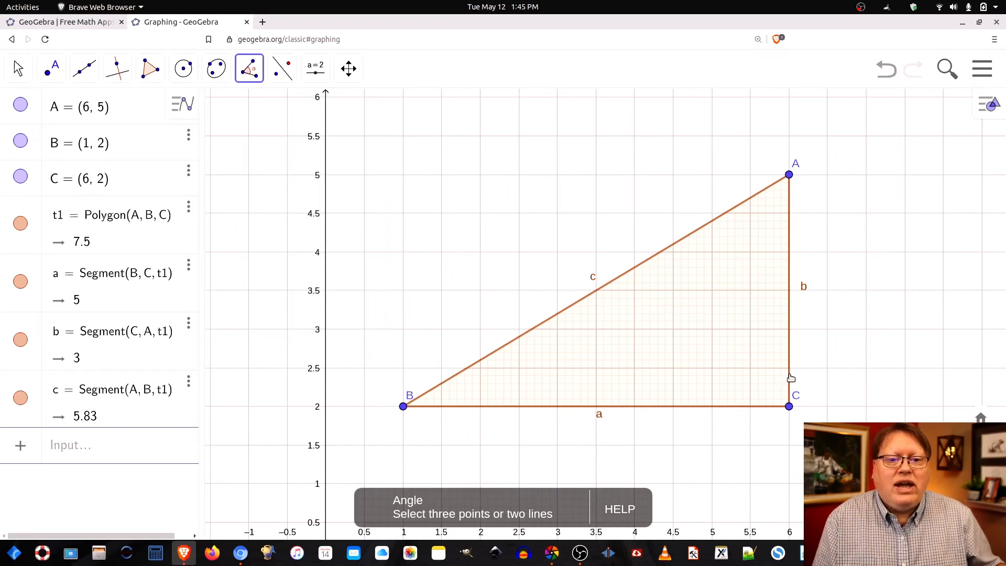
click(790, 378)
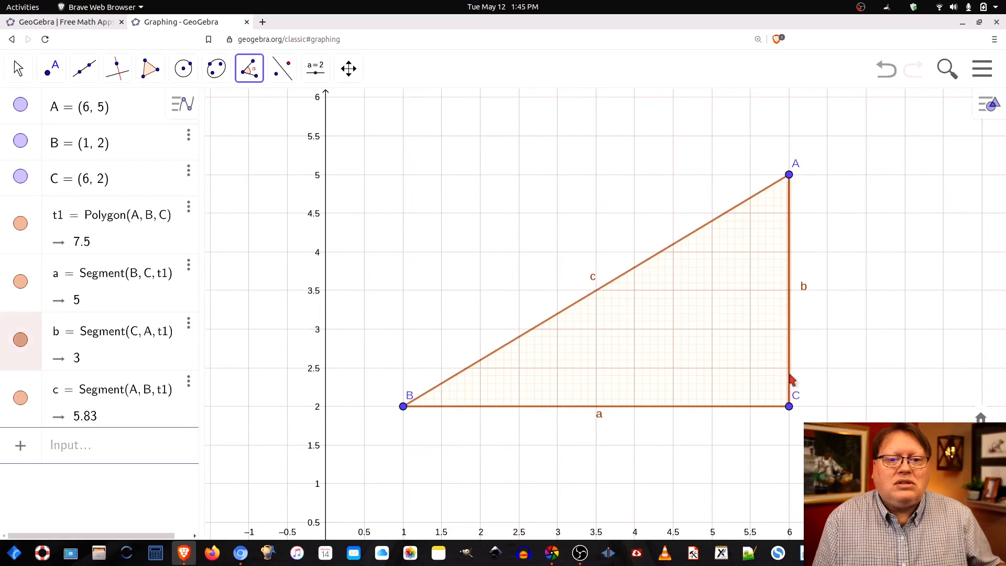
click(745, 409)
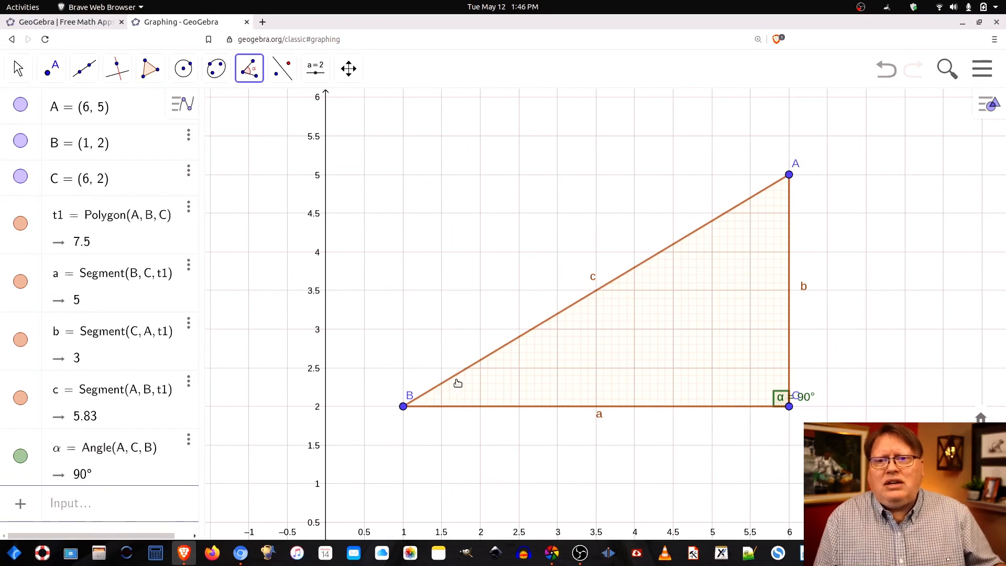
Step: Measure the triangle's two remaining interior angles, at vertex B and at vertex A
click(458, 407)
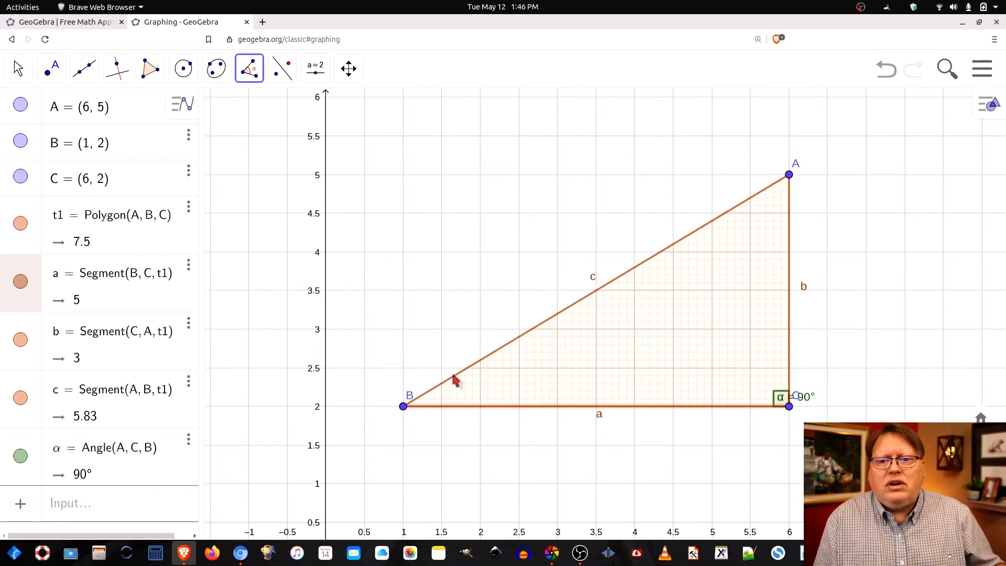
click(454, 377)
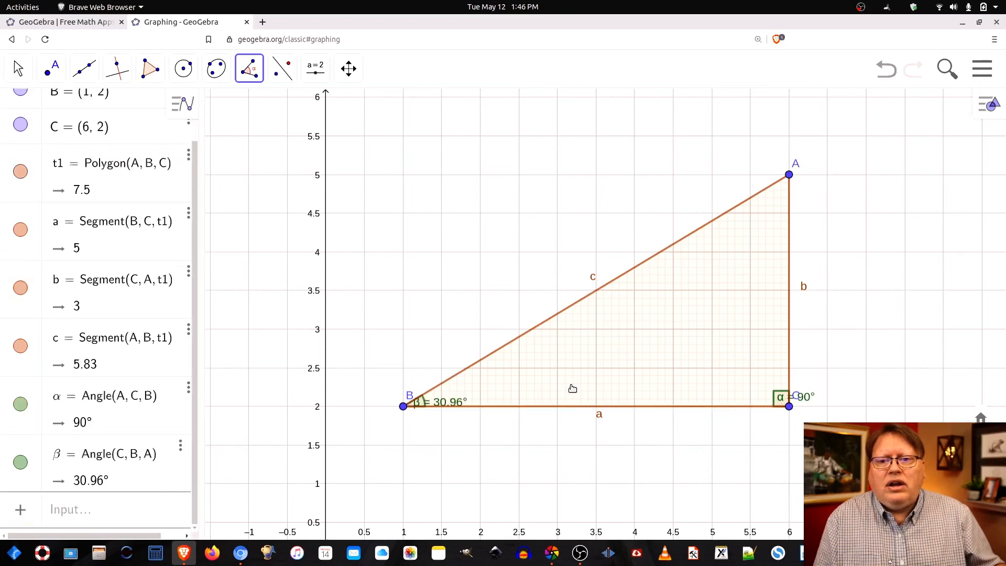
click(766, 194)
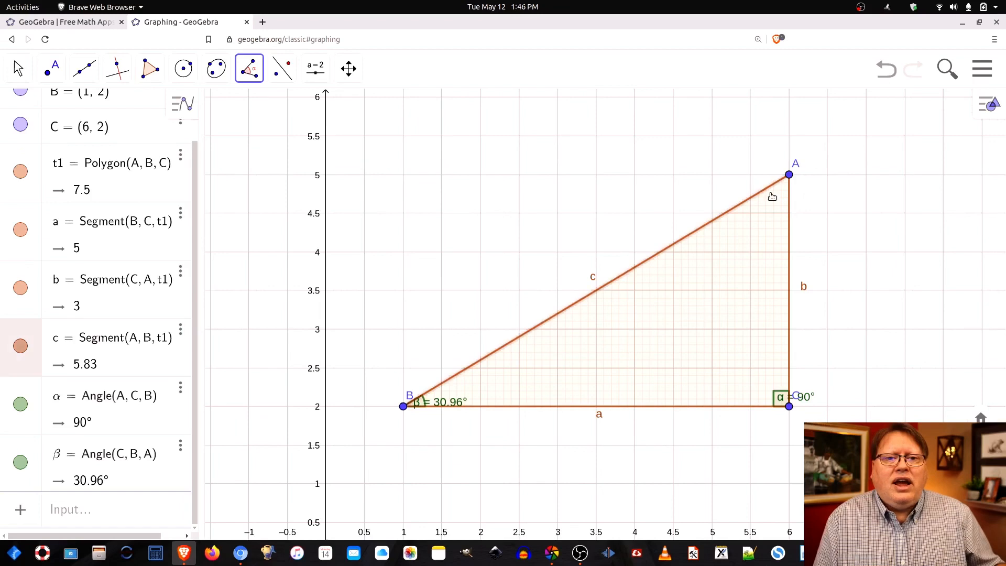
click(789, 201)
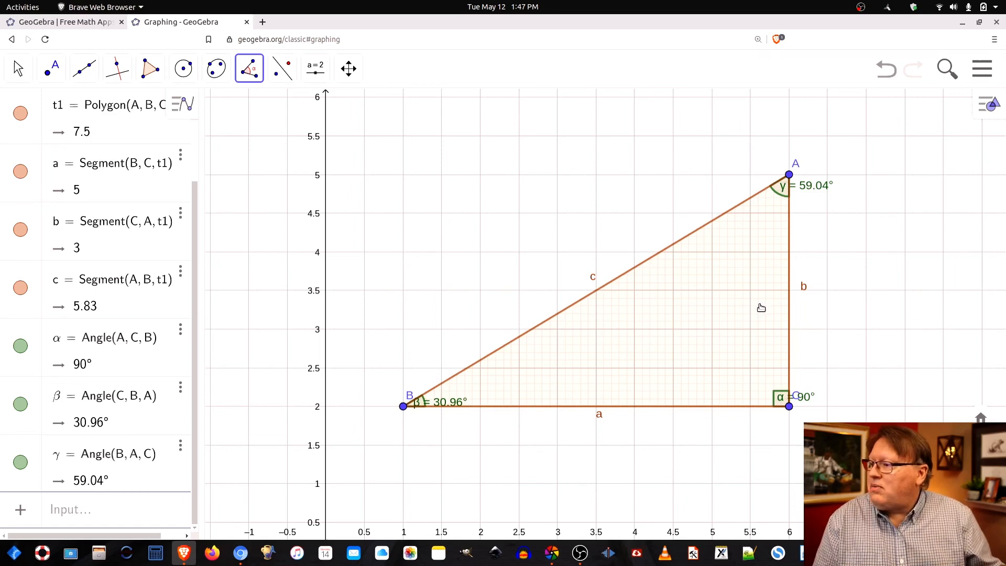
Step: Start a new construction in the Graphing perspective without saving the current one, and activate the Point tool
click(983, 68)
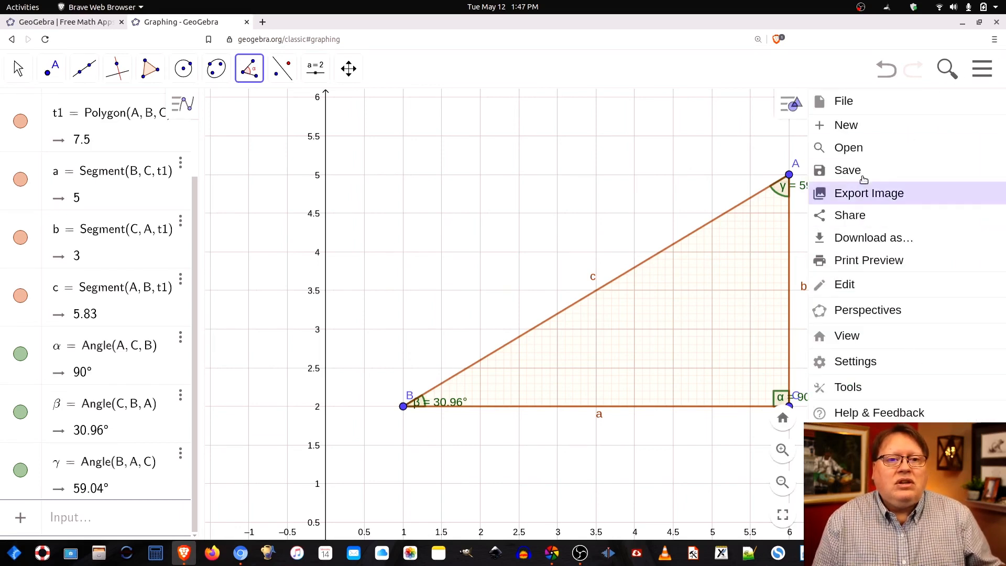
click(860, 129)
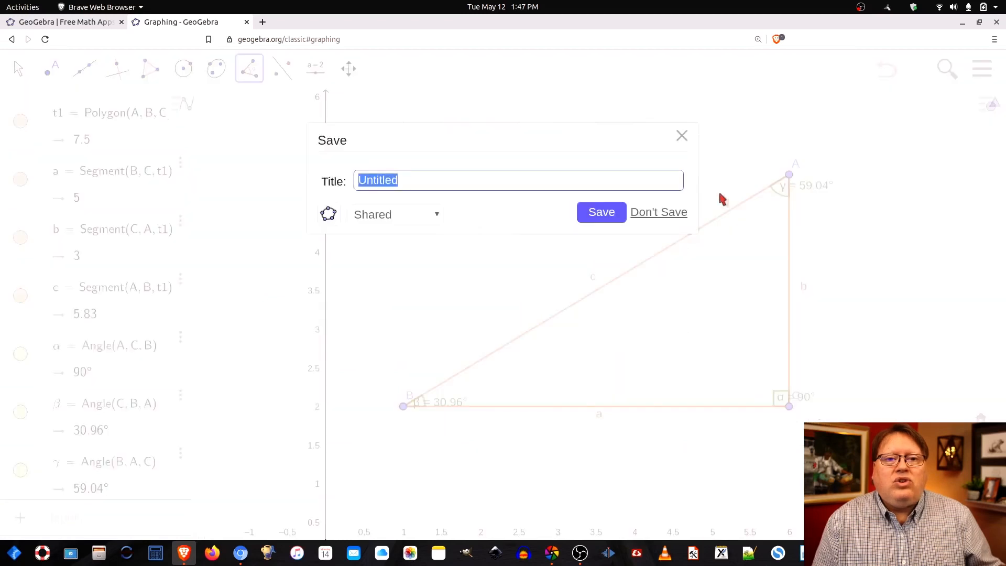
click(663, 213)
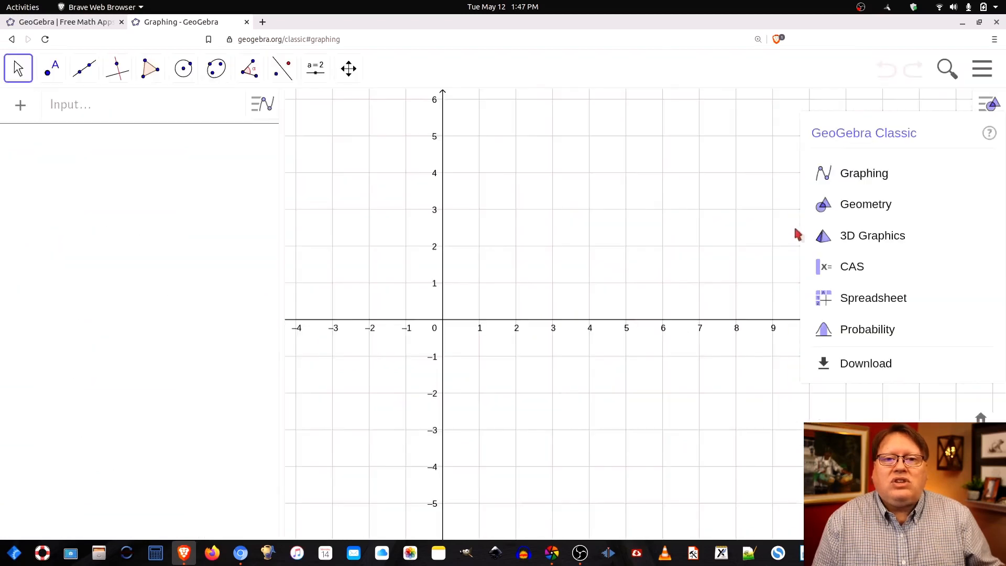
click(869, 181)
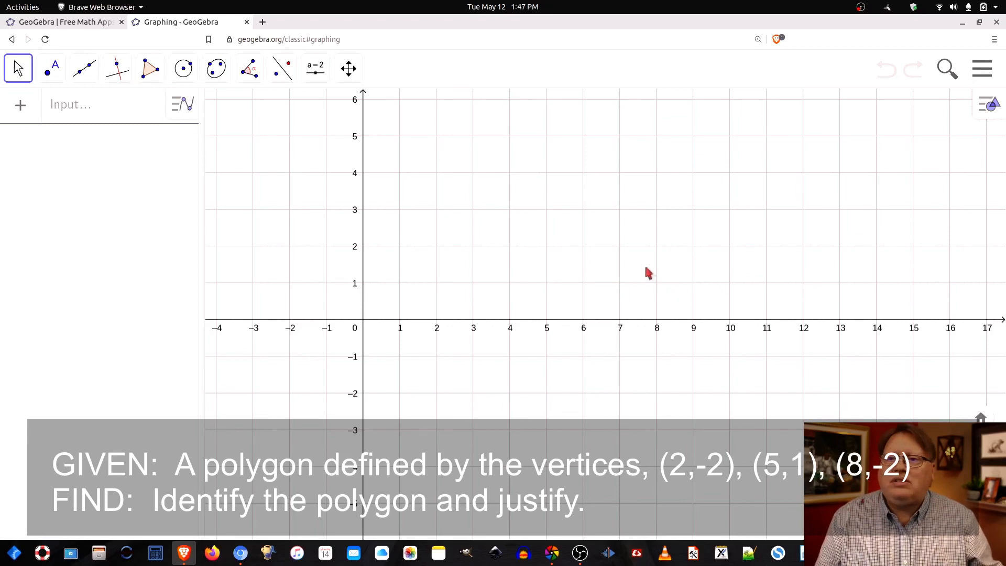
click(51, 68)
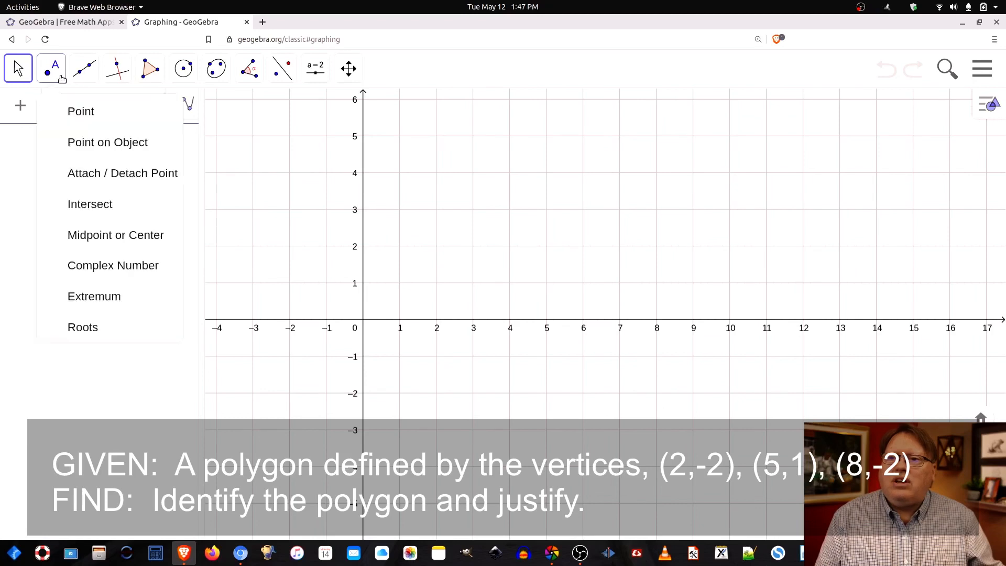
click(86, 115)
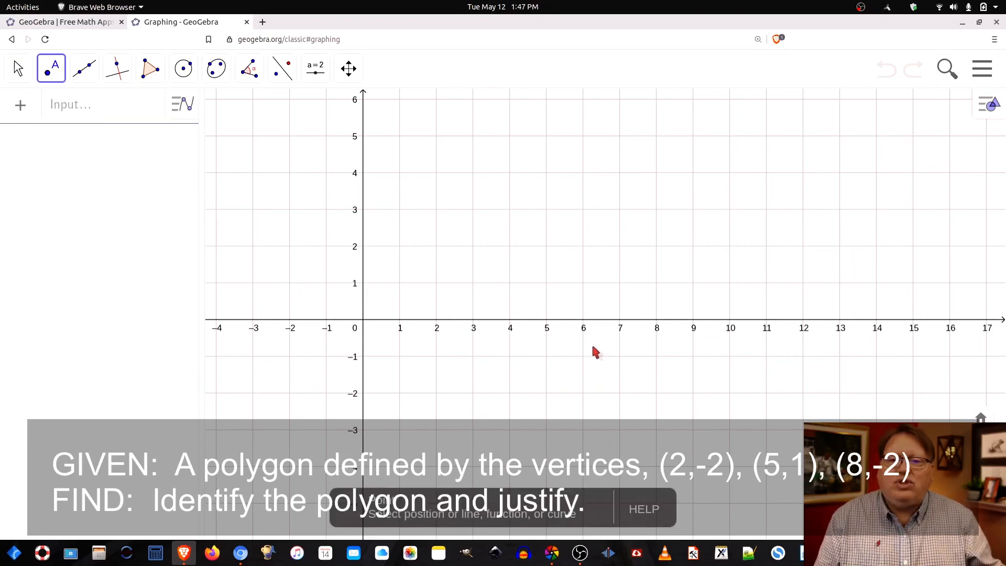
click(437, 320)
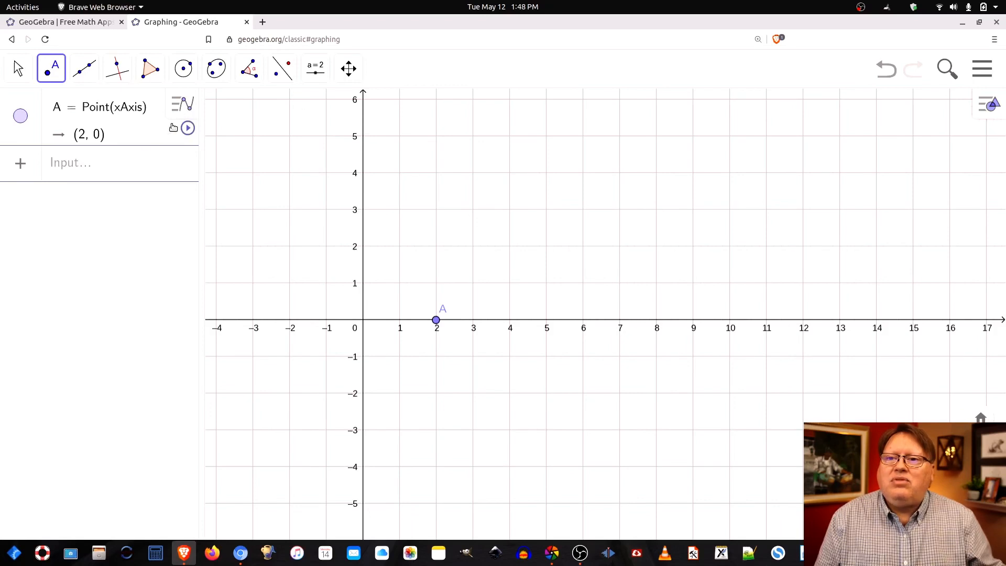
click(149, 130)
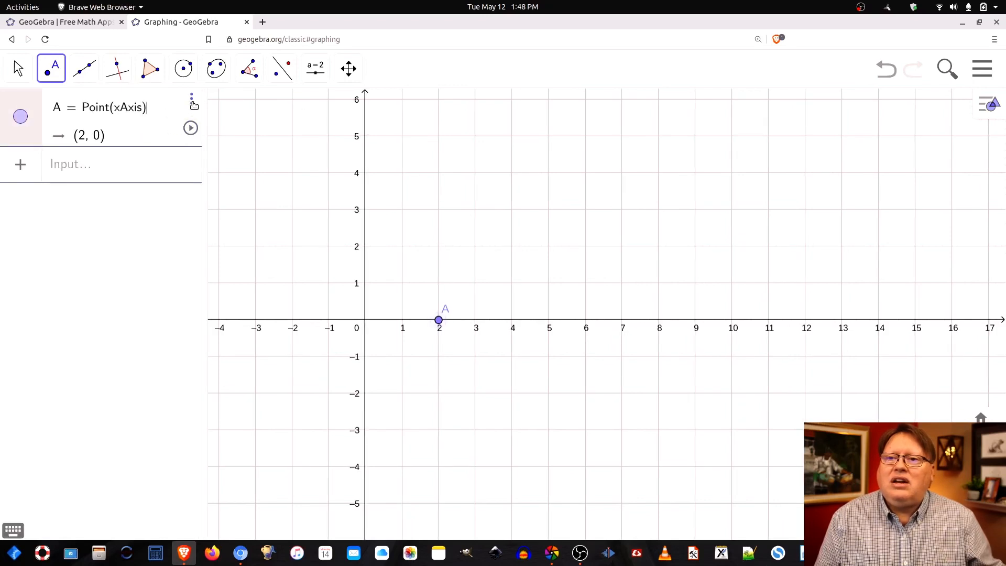
click(193, 103)
click(252, 128)
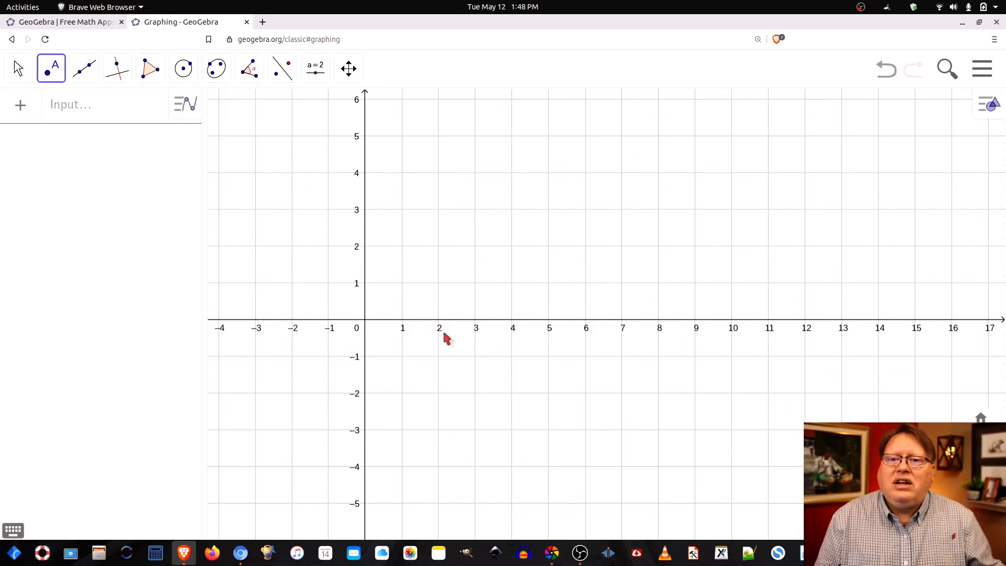
Step: Plot the three vertices (2, -2), (5, 1) and (8, -2) as points on the grid
click(438, 393)
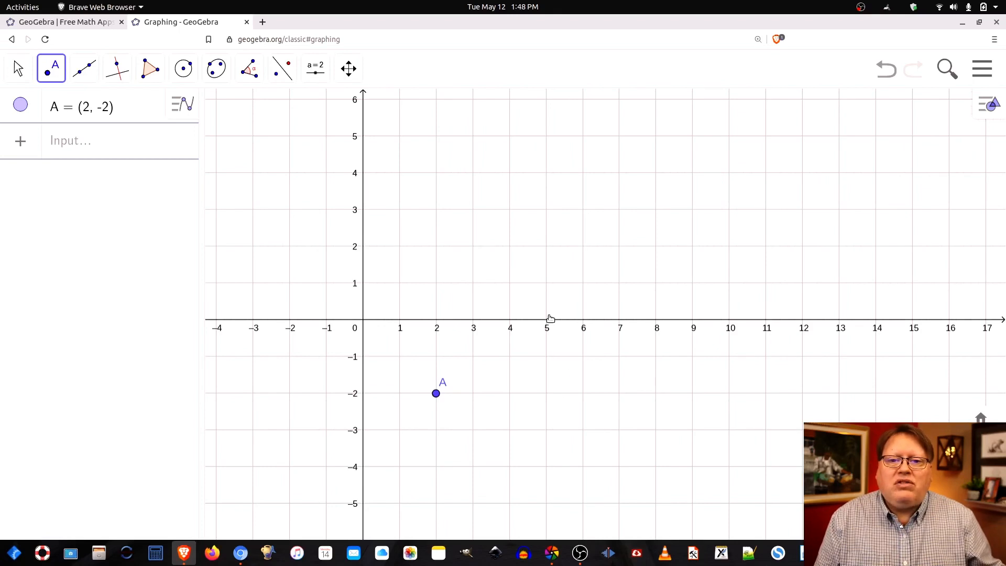
click(546, 283)
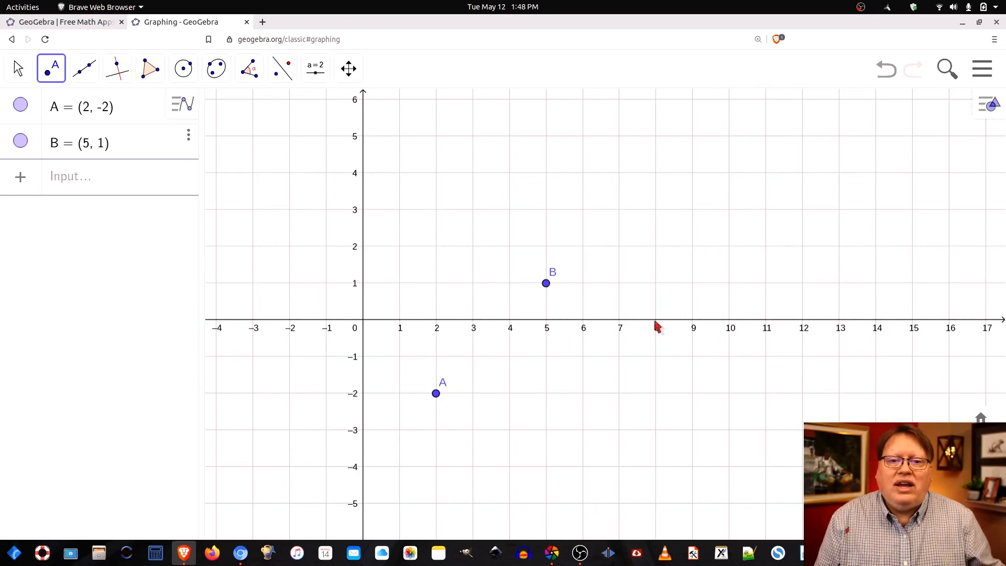
click(656, 393)
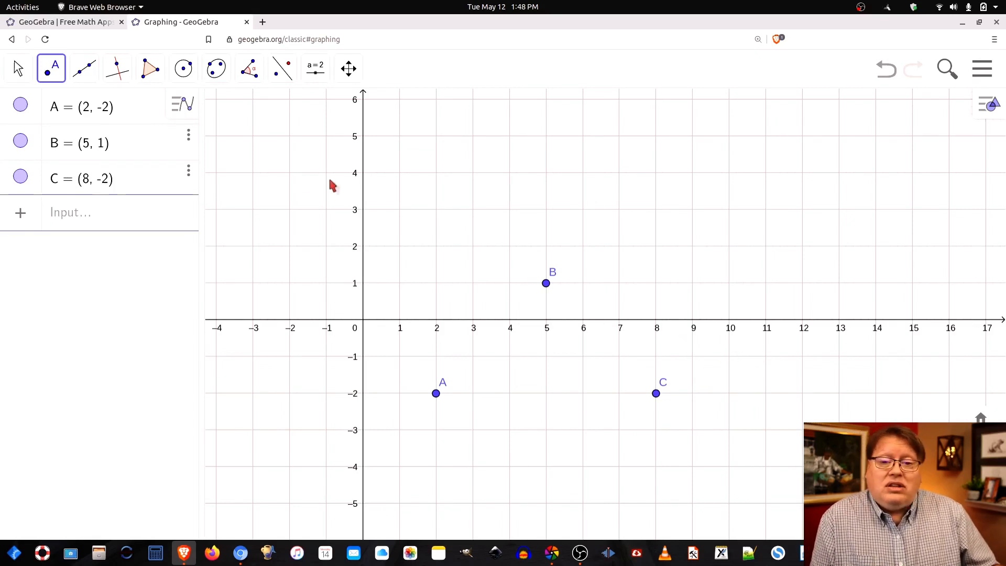
Step: Construct a closed polygon through the three plotted points in the order B, A, C
click(149, 68)
click(190, 116)
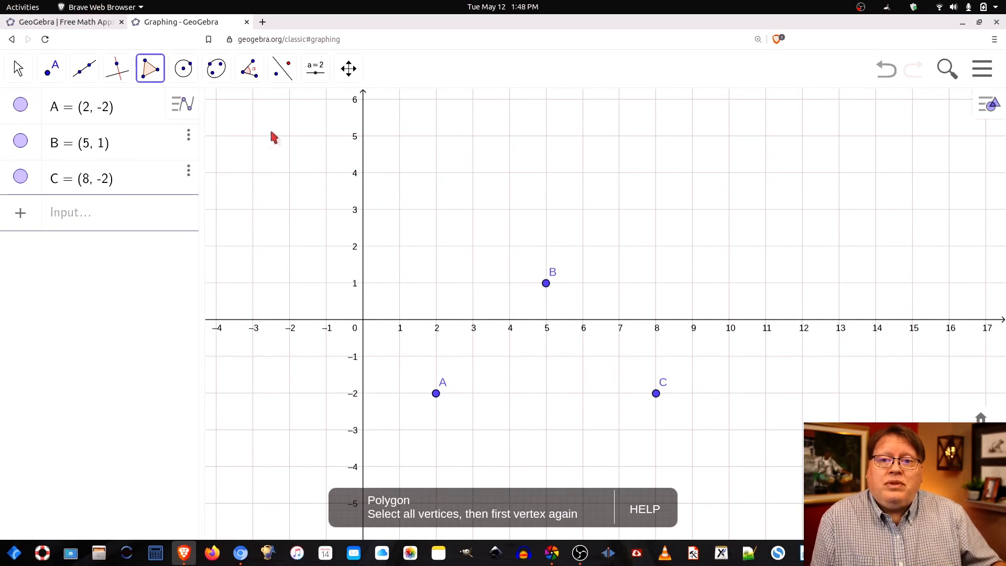
click(546, 283)
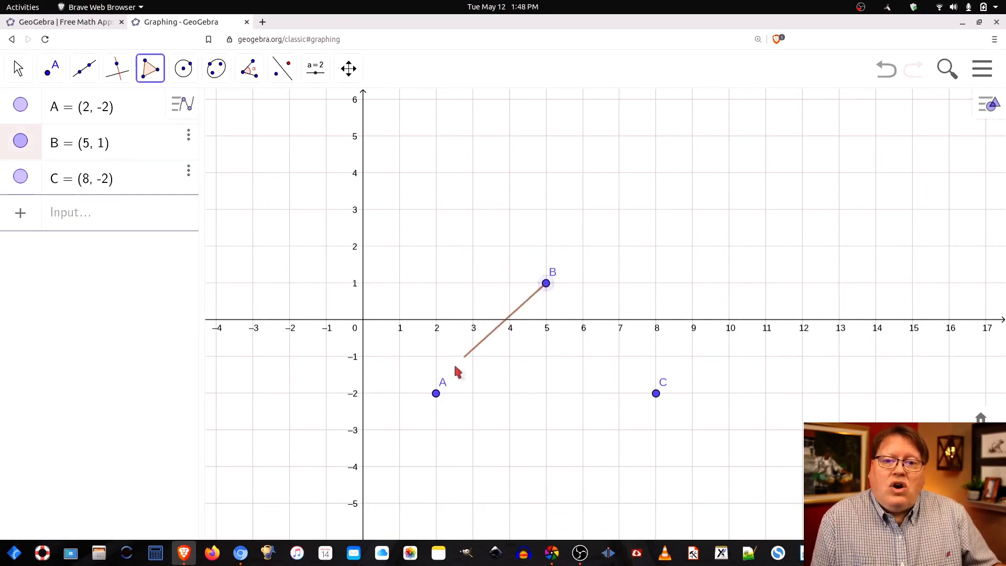
click(436, 393)
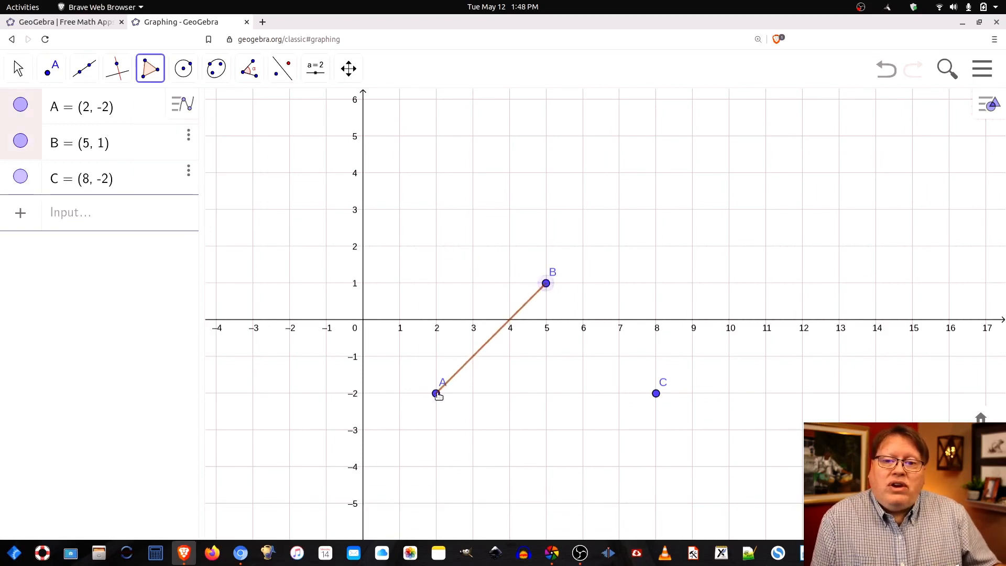
click(655, 393)
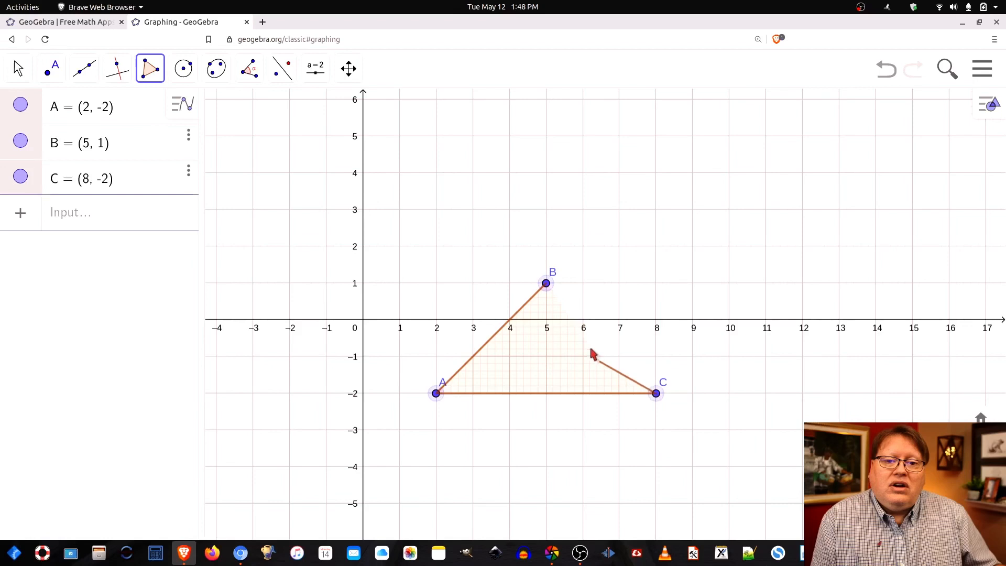
click(546, 284)
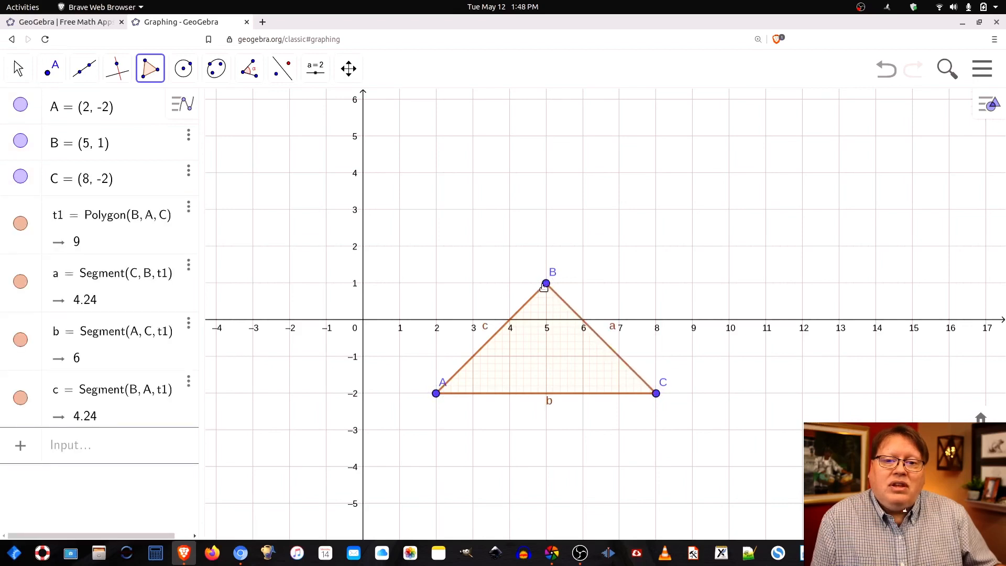
Step: Mark sides c and a as congruent with one freehand Pen tick across each, and return to the Move tool
click(17, 68)
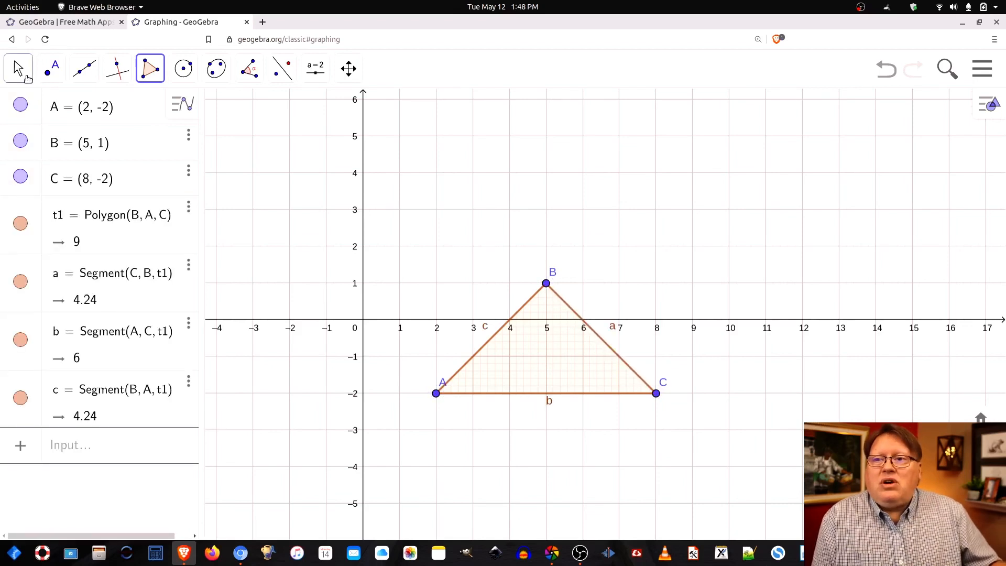
scroll(663, 346, up, 1)
scroll(663, 345, up, 3)
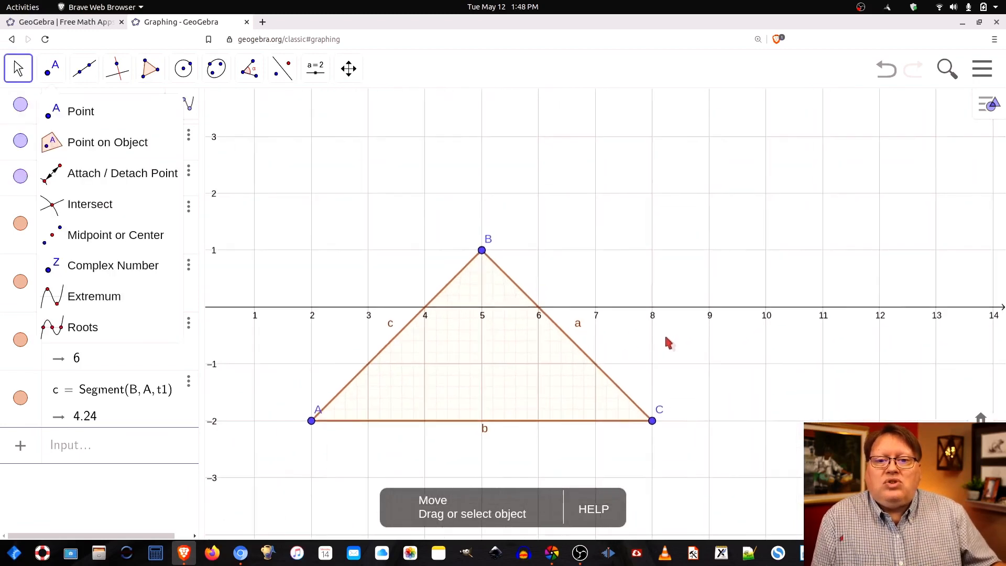
drag(641, 314, 835, 287)
drag(865, 327, 841, 325)
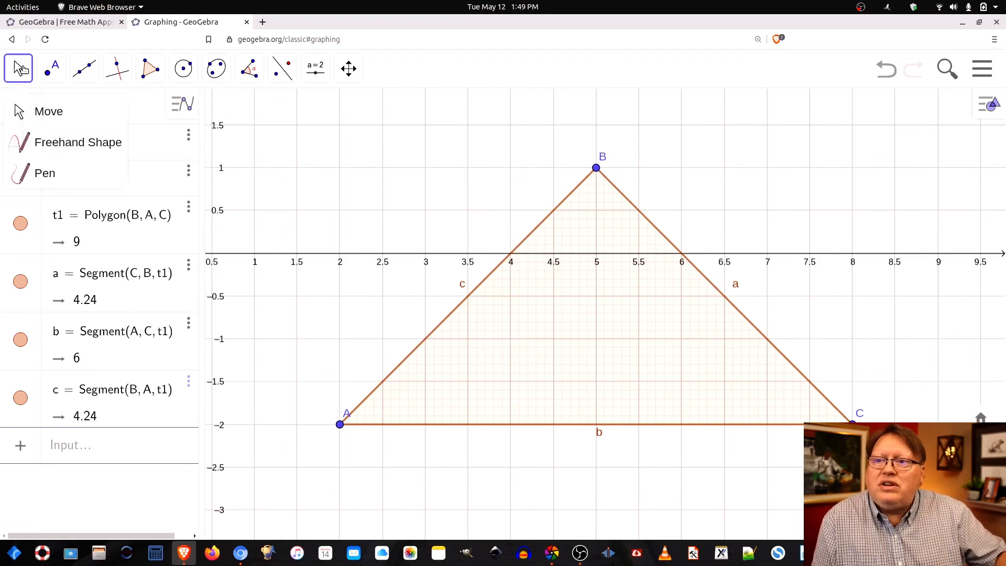
click(18, 68)
click(35, 175)
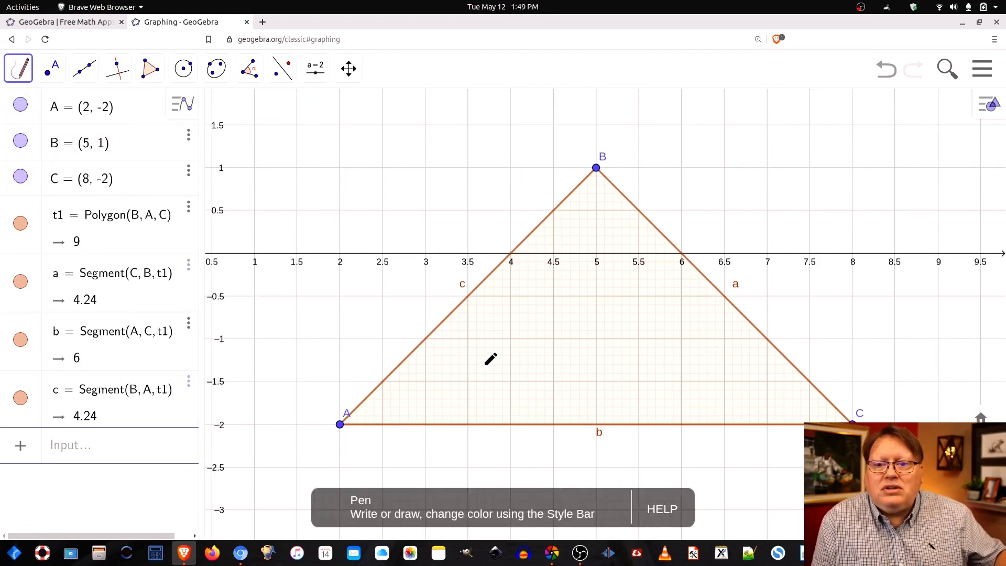
drag(476, 272, 487, 296)
drag(722, 277, 689, 307)
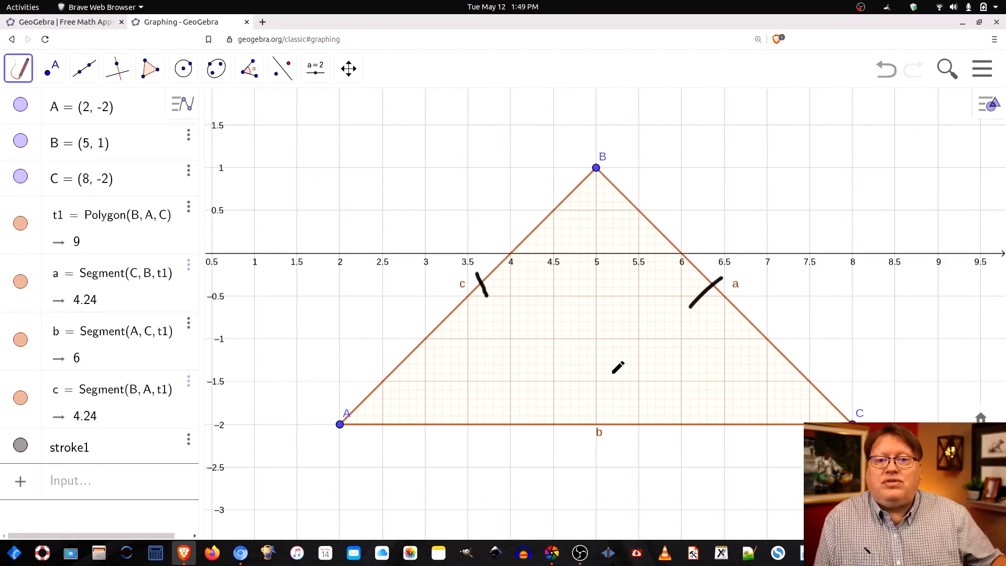
click(20, 79)
click(42, 109)
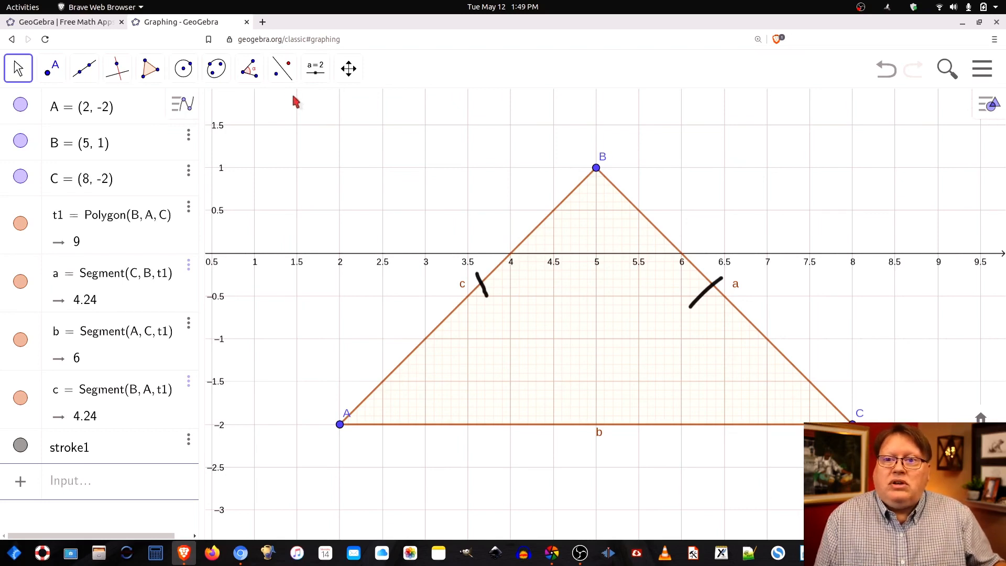
Step: Measure the triangle's interior angle at vertex A, from side b to side c
click(249, 68)
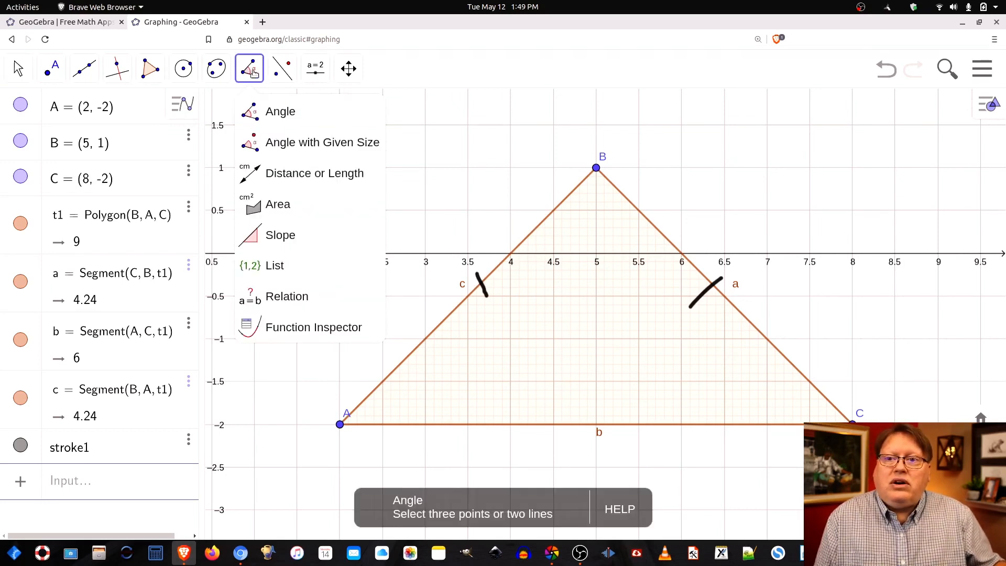
click(267, 117)
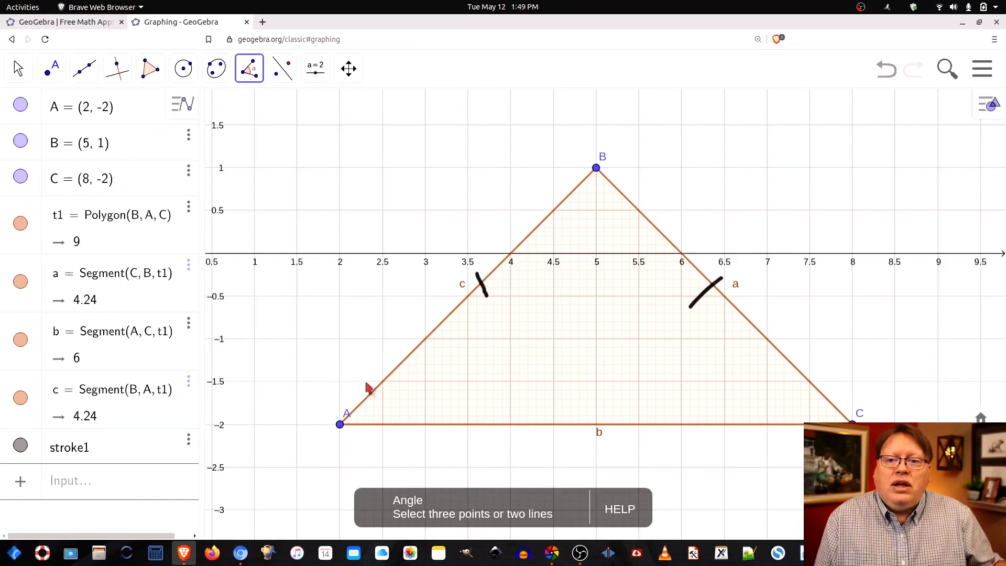
click(375, 427)
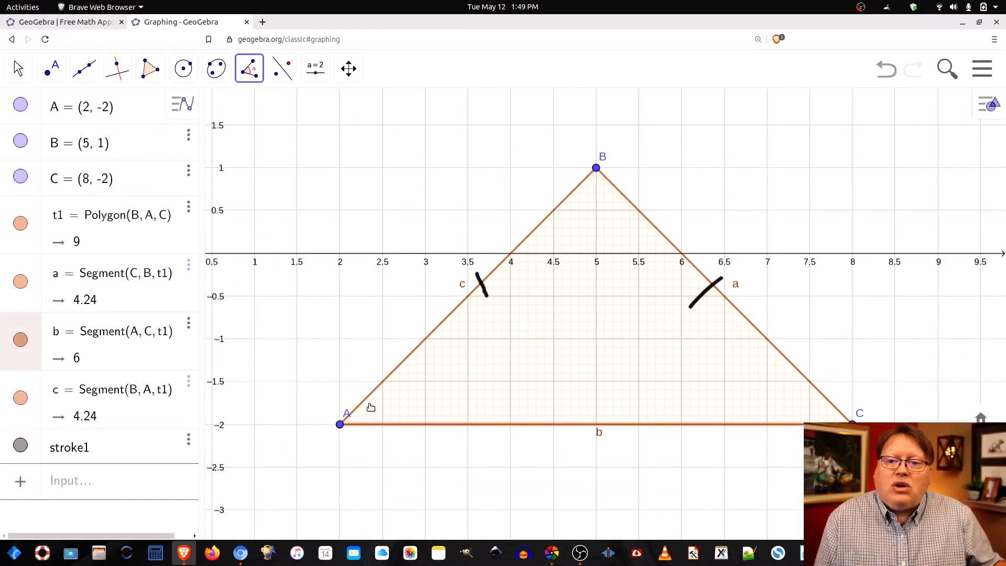
click(365, 403)
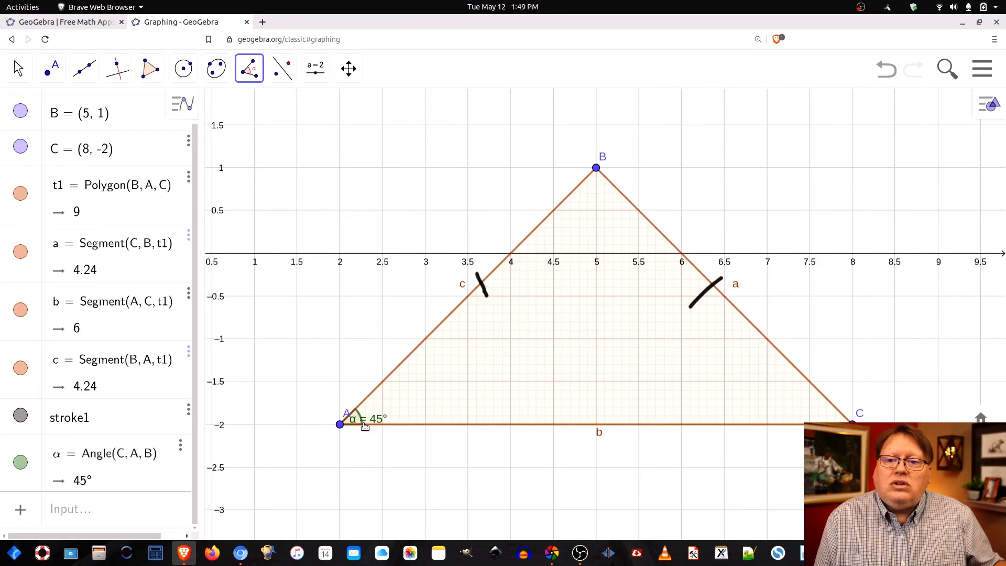
Step: Try measuring the angle at vertex C from side b to side a, and delete the resulting angle
click(801, 425)
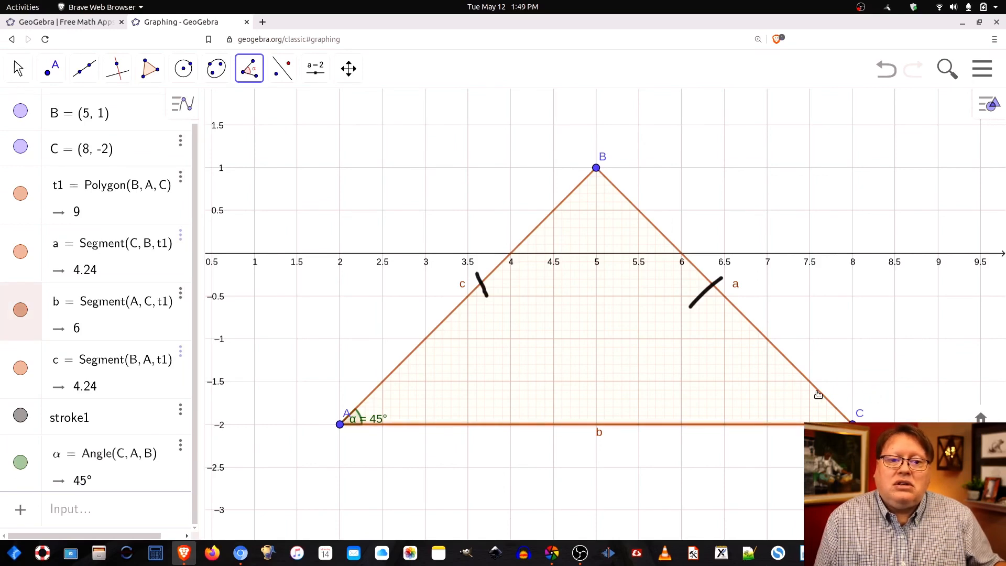
click(817, 394)
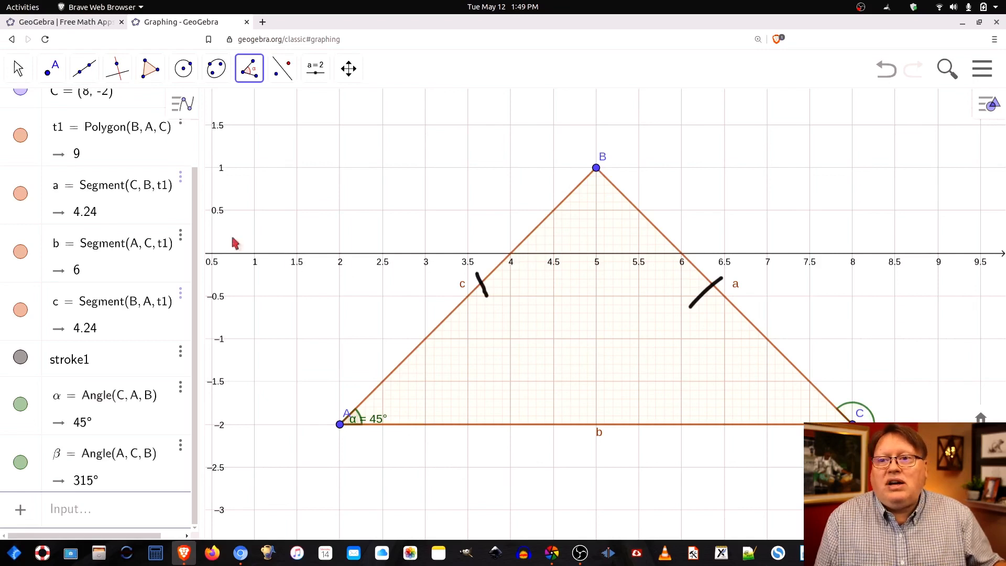
click(180, 446)
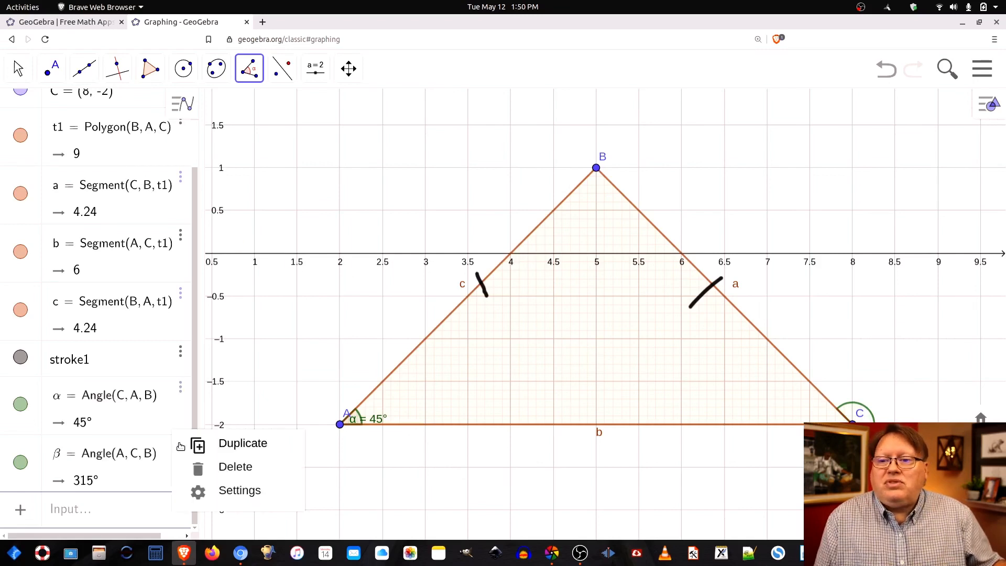
click(207, 467)
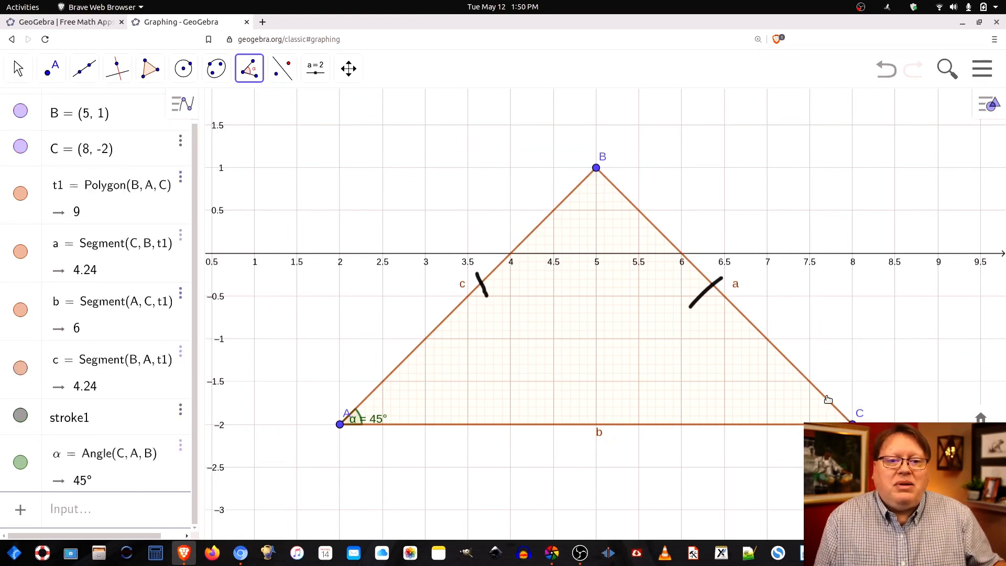
Step: Measure the triangle's interior angles at vertex C and at vertex B
click(823, 424)
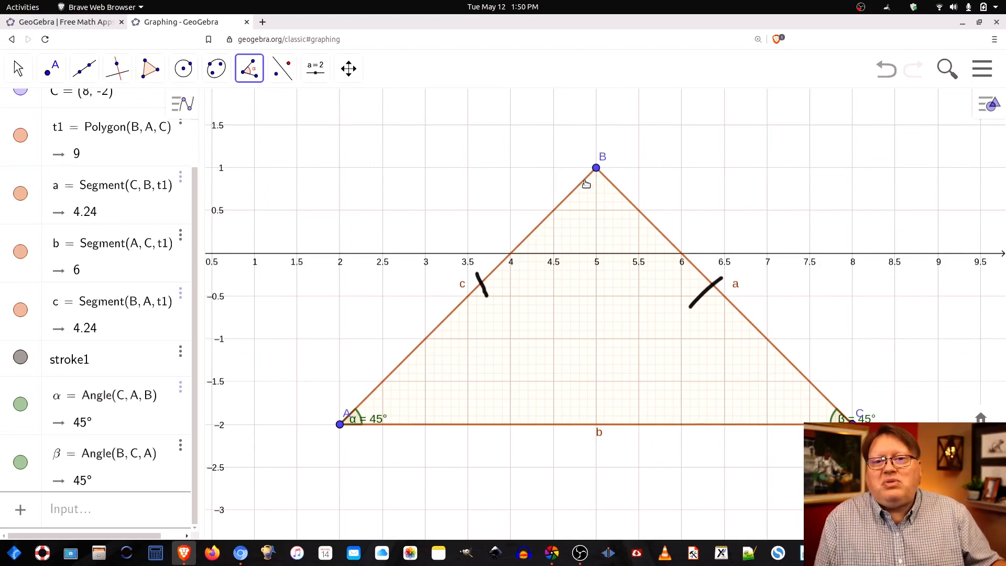
click(614, 188)
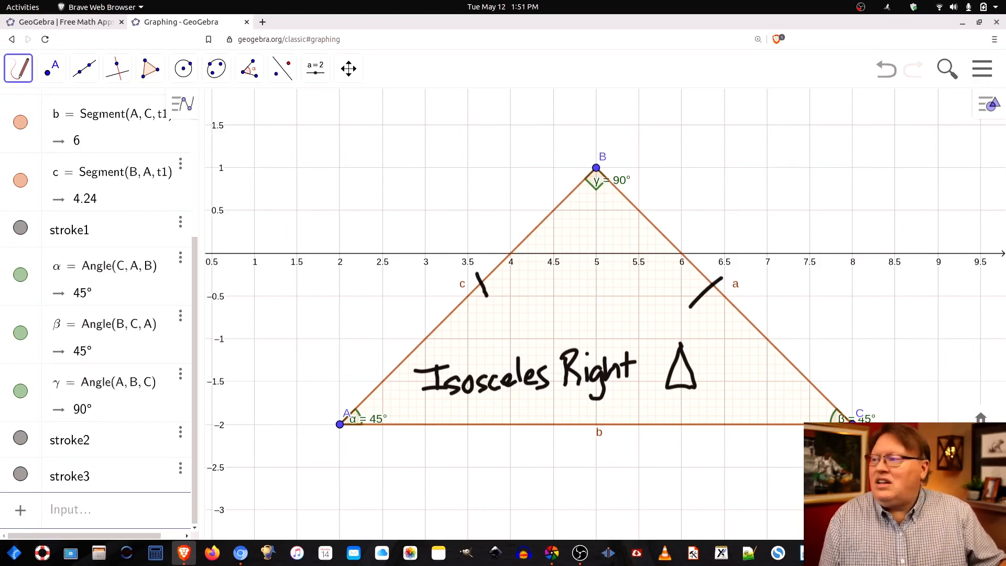
Step: Start a new construction in the Graphing perspective without saving the current one
click(978, 74)
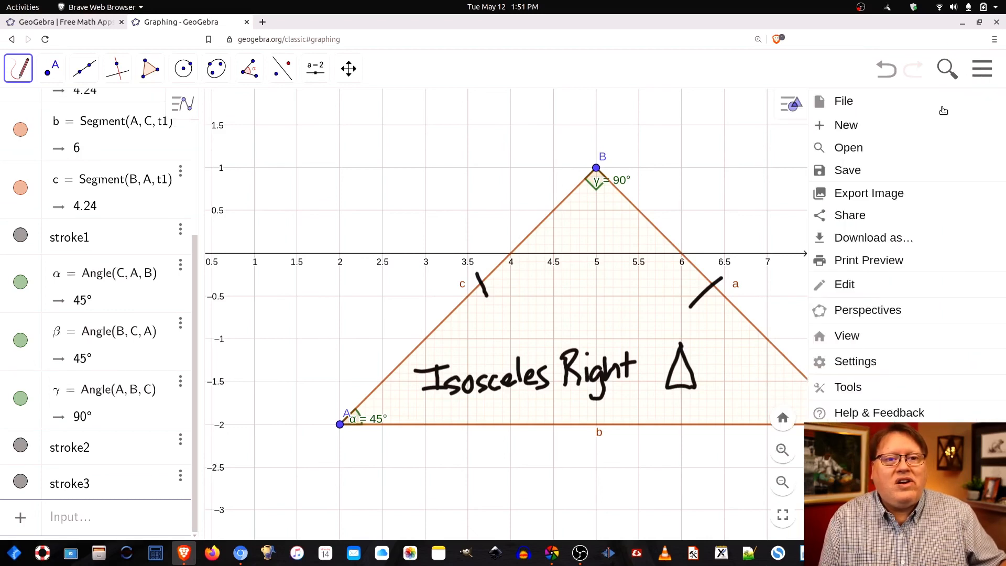
click(849, 126)
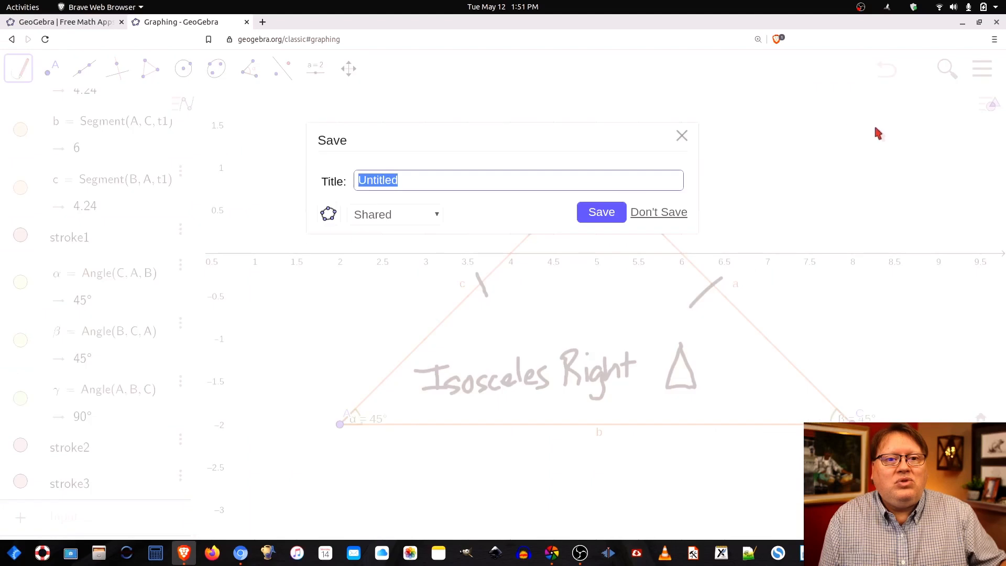
click(665, 214)
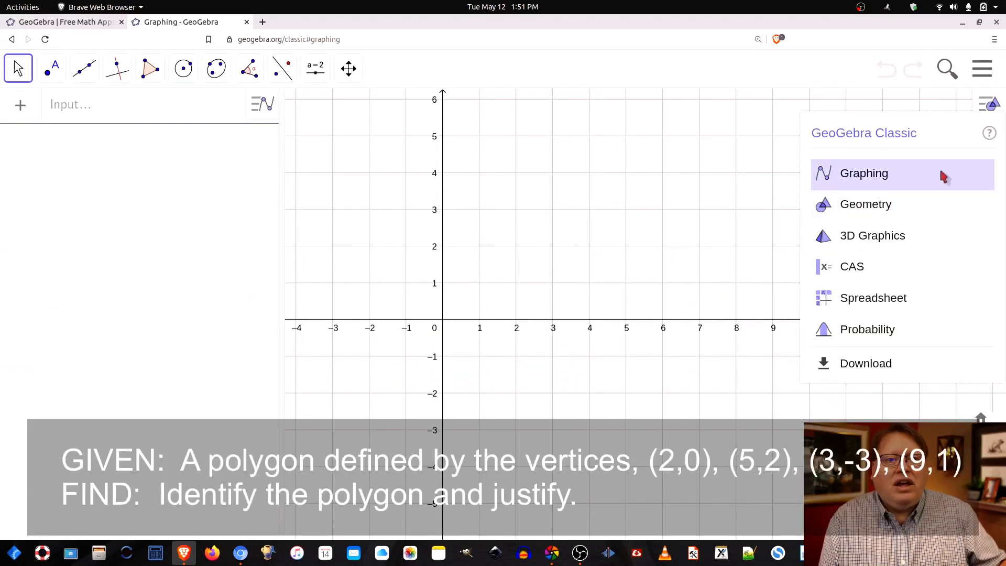
click(940, 174)
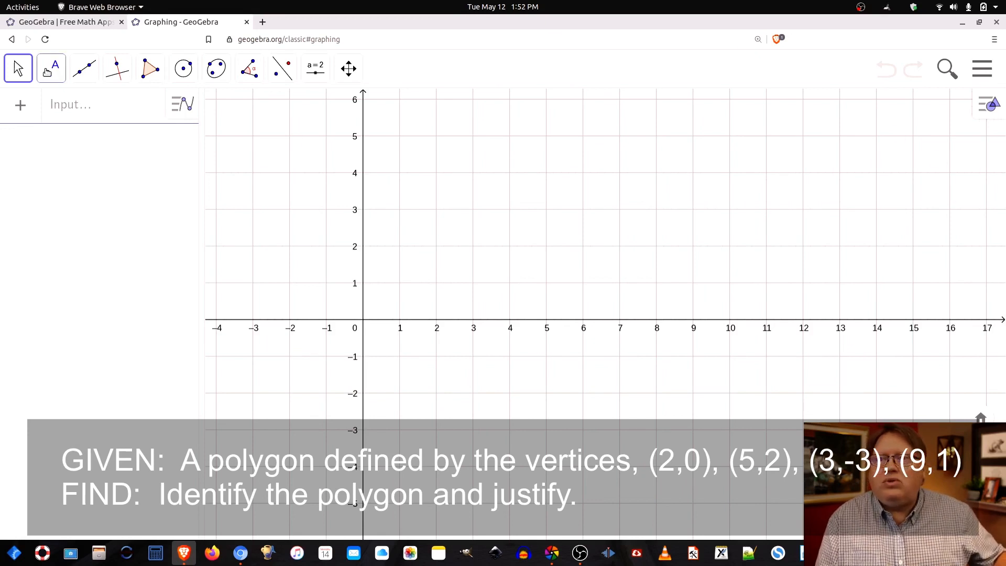
Step: Plot the four vertices (2, 0), (5, 2), (3, -3) and (9, 1) with the Point tool
click(47, 72)
click(94, 113)
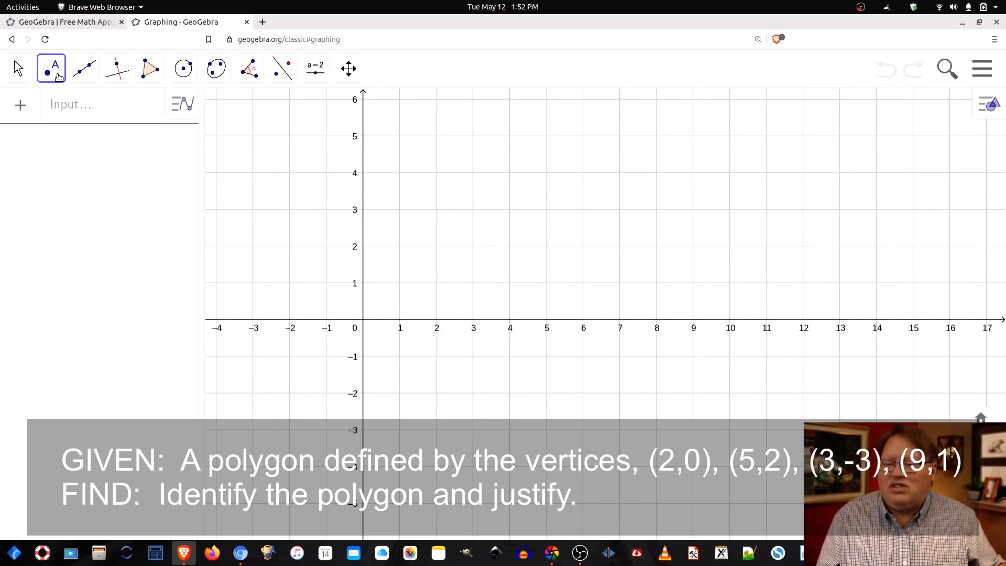
click(437, 320)
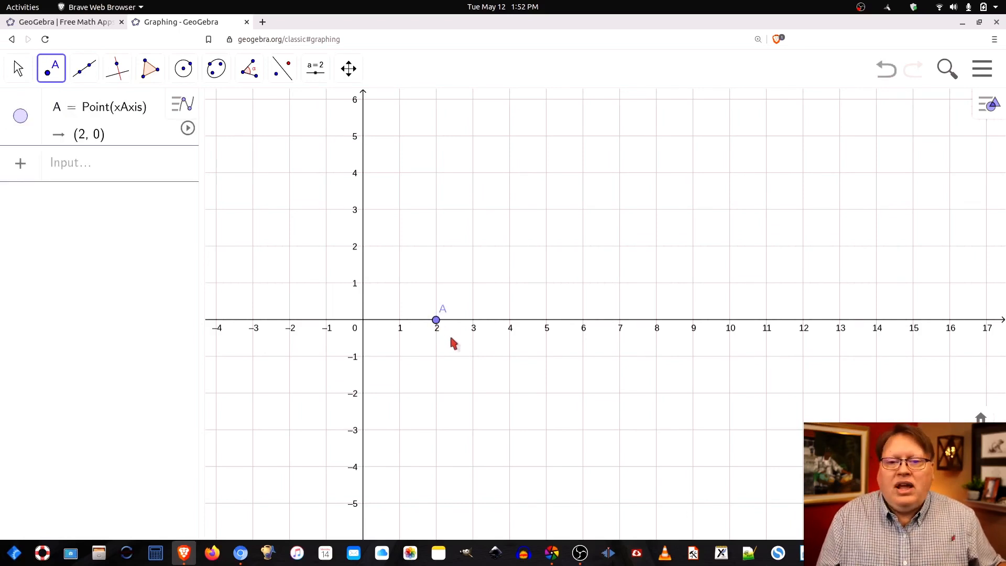
click(546, 247)
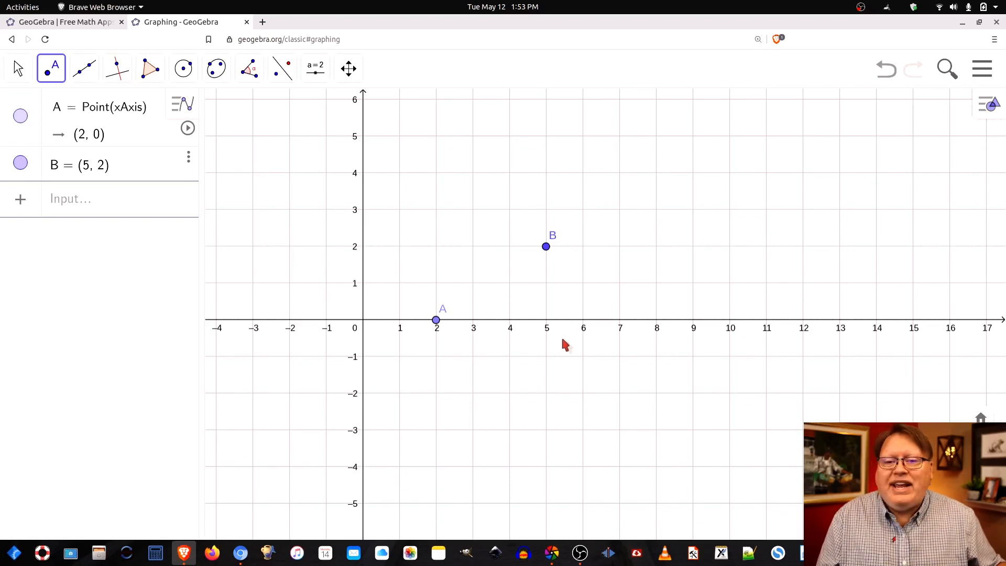
click(472, 430)
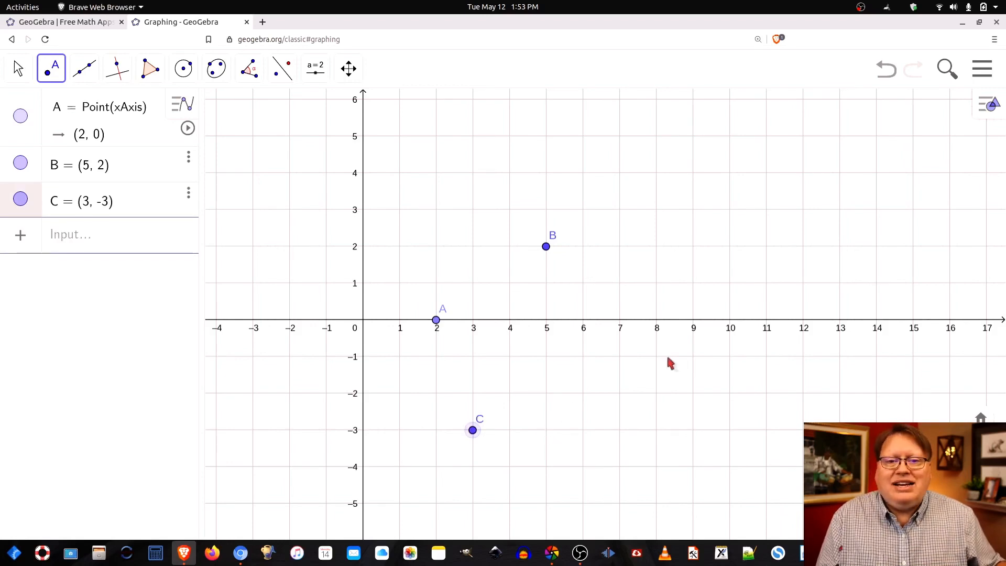
click(692, 283)
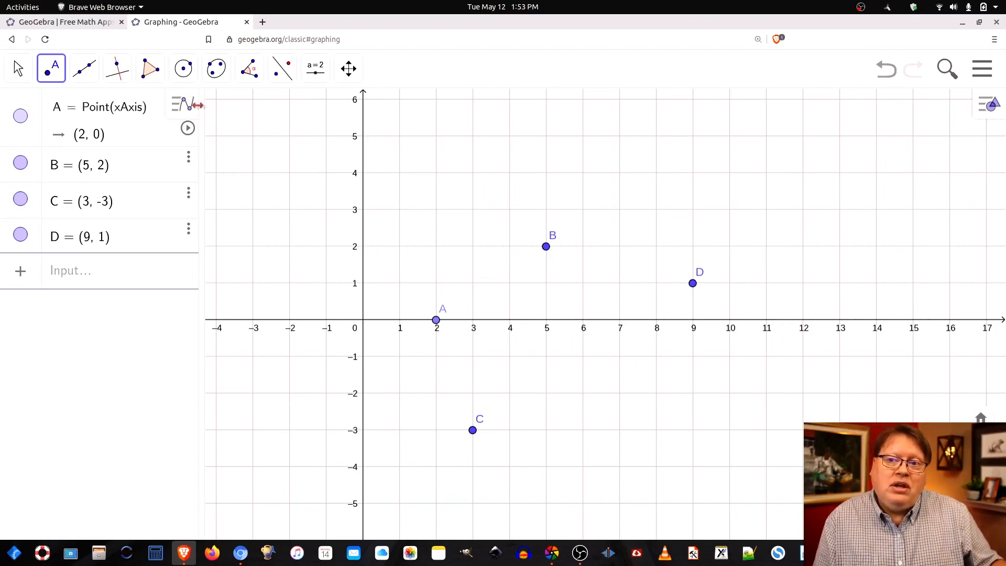
Step: Draw the quadrilateral through the plotted points A, B, D and C with the Polygon tool, closing it at A
click(150, 68)
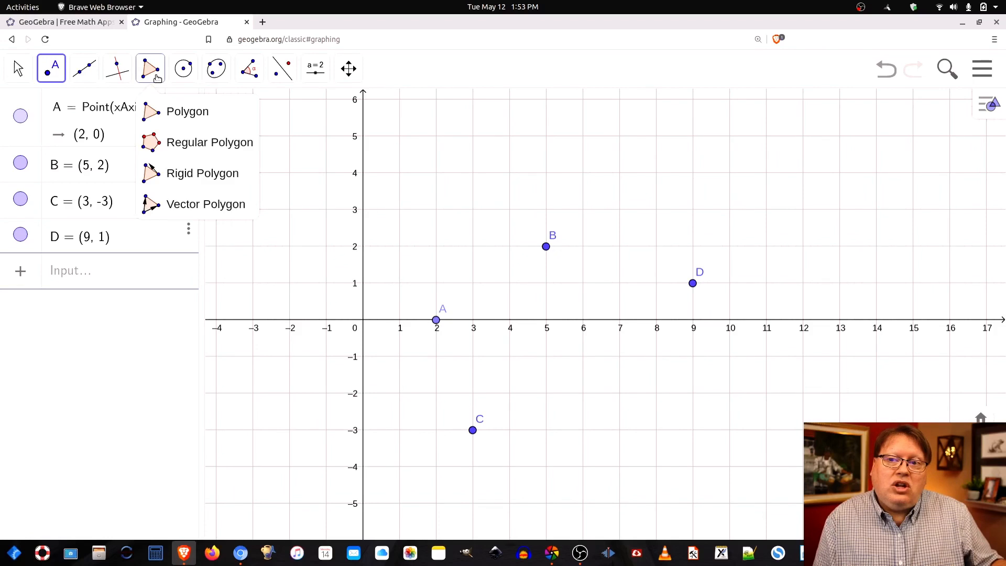
click(164, 113)
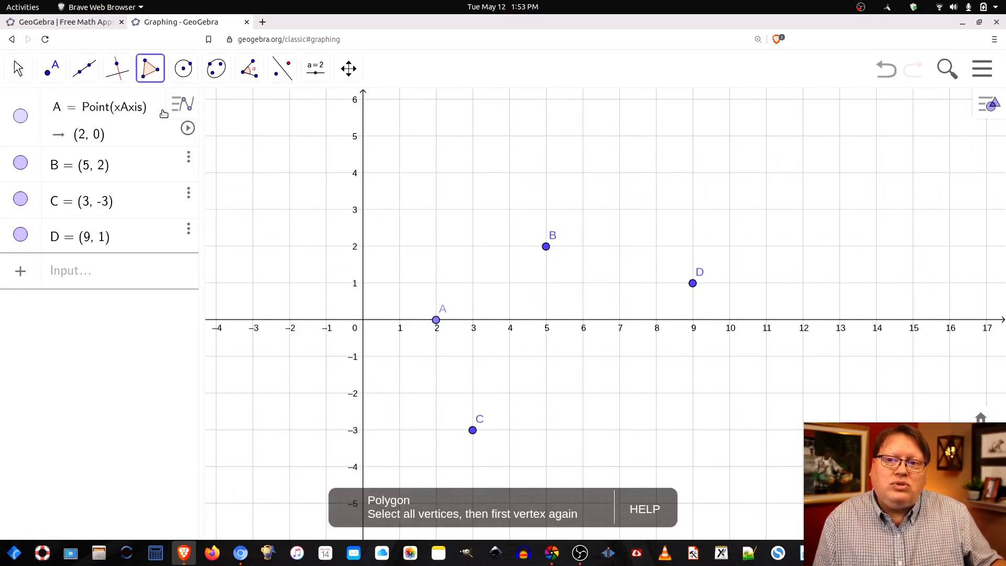
click(435, 320)
click(546, 246)
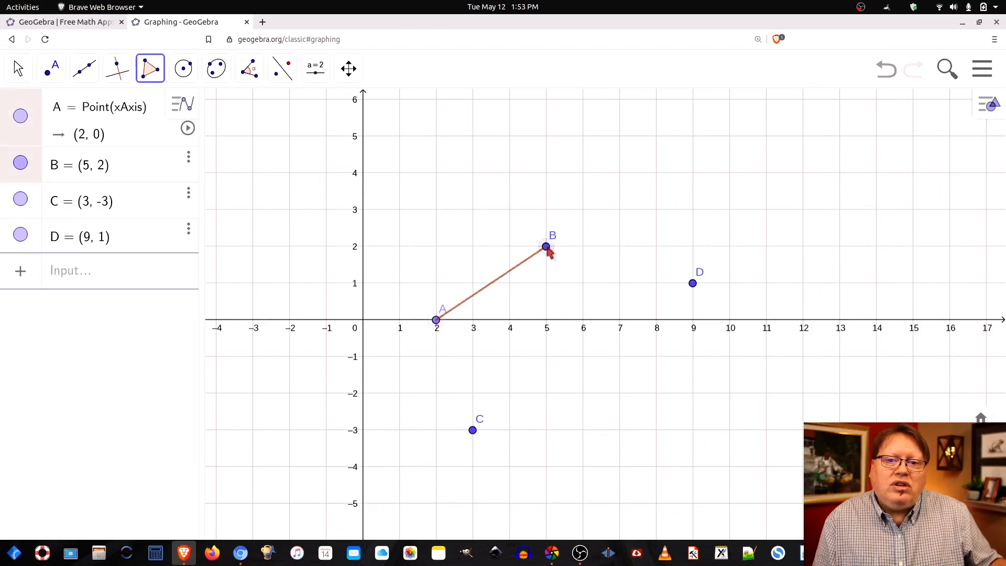
click(691, 284)
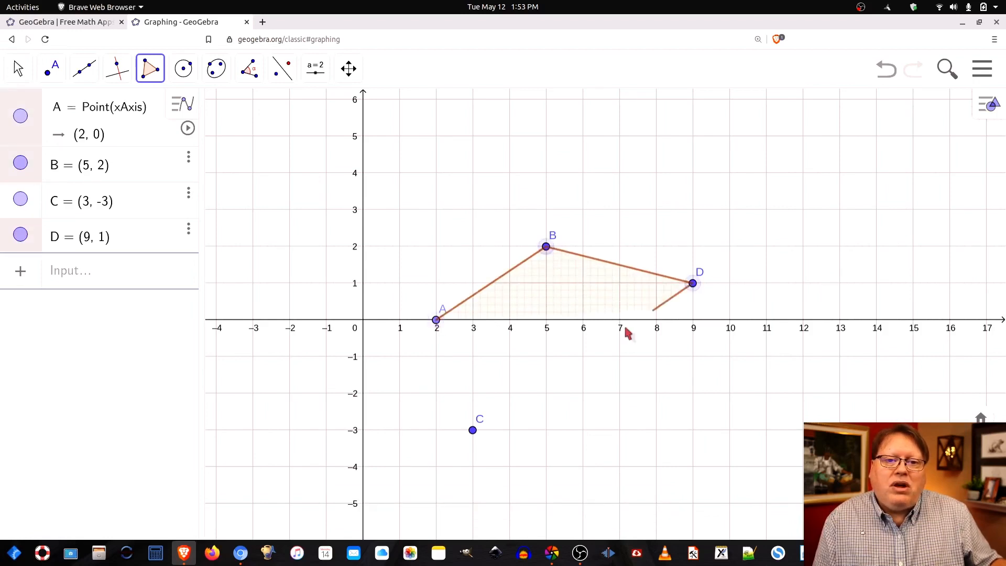
click(472, 429)
click(436, 320)
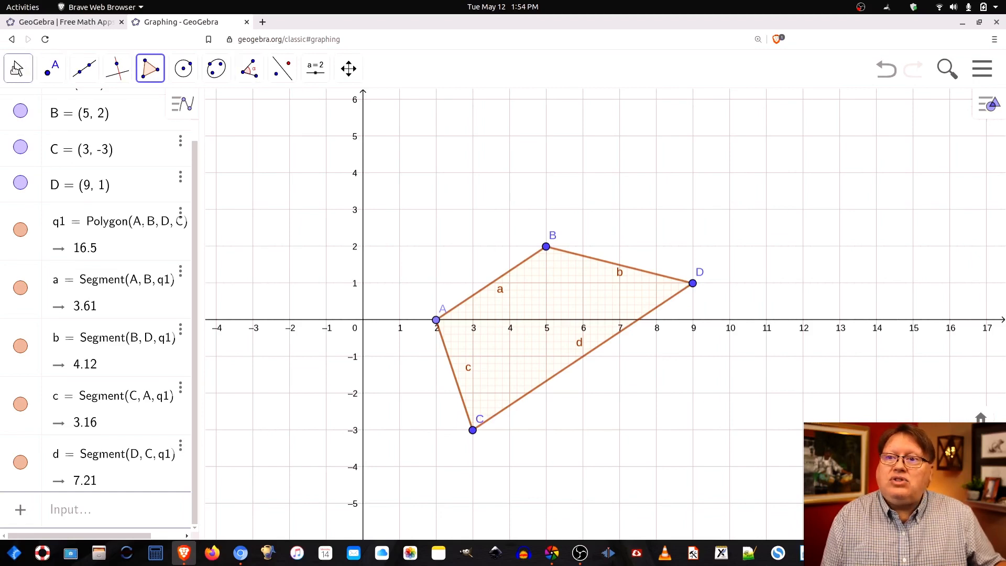
Step: Measure the quadrilateral's interior angles at vertices A, B, D and C with the Angle tool
click(17, 68)
scroll(533, 322, up, 2)
scroll(533, 322, up, 3)
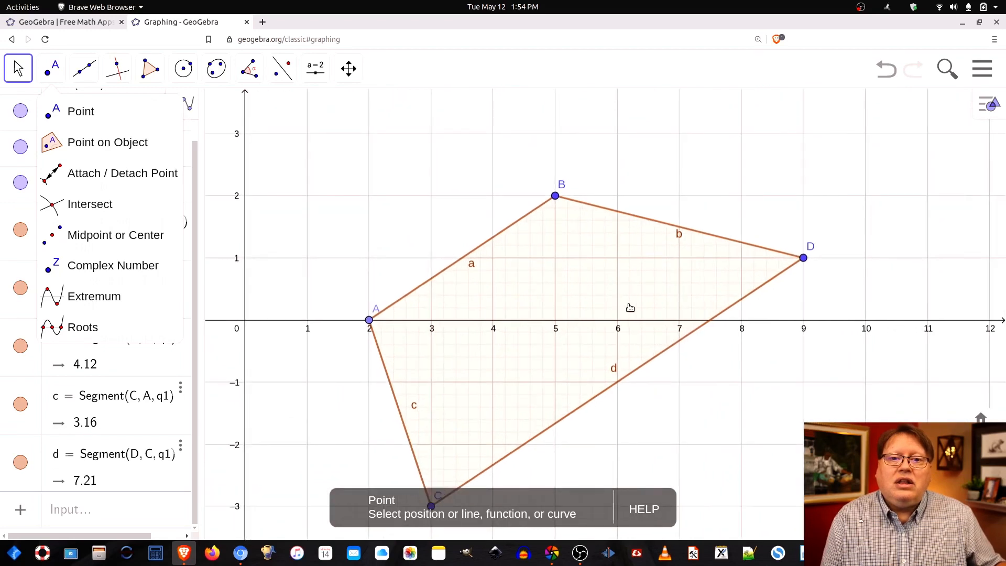
click(250, 71)
click(272, 111)
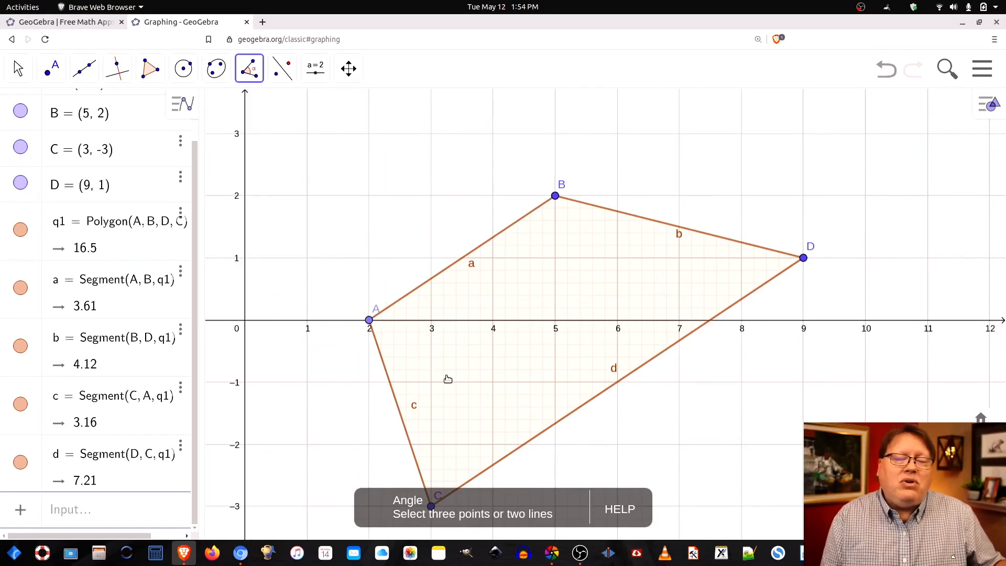
click(377, 350)
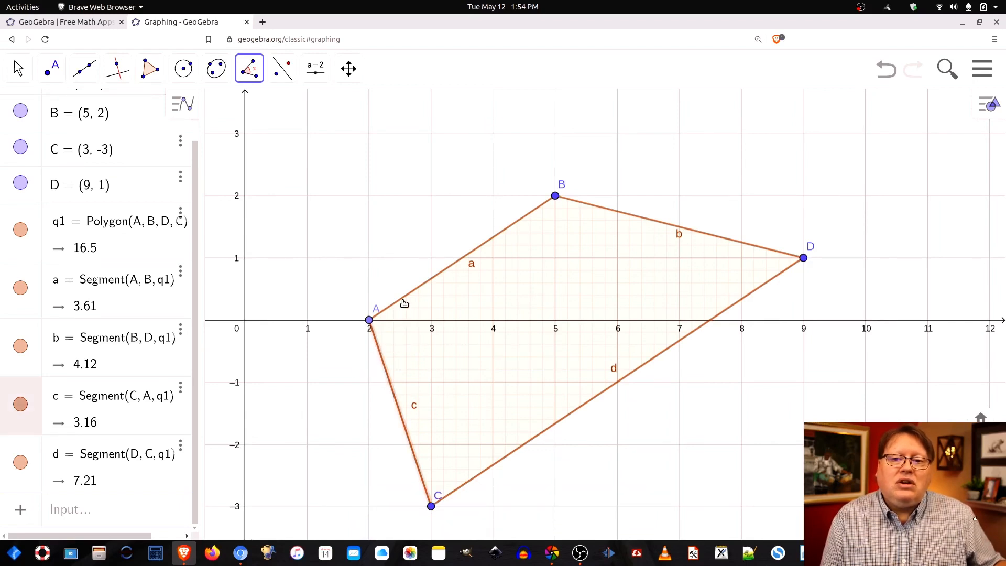
click(404, 303)
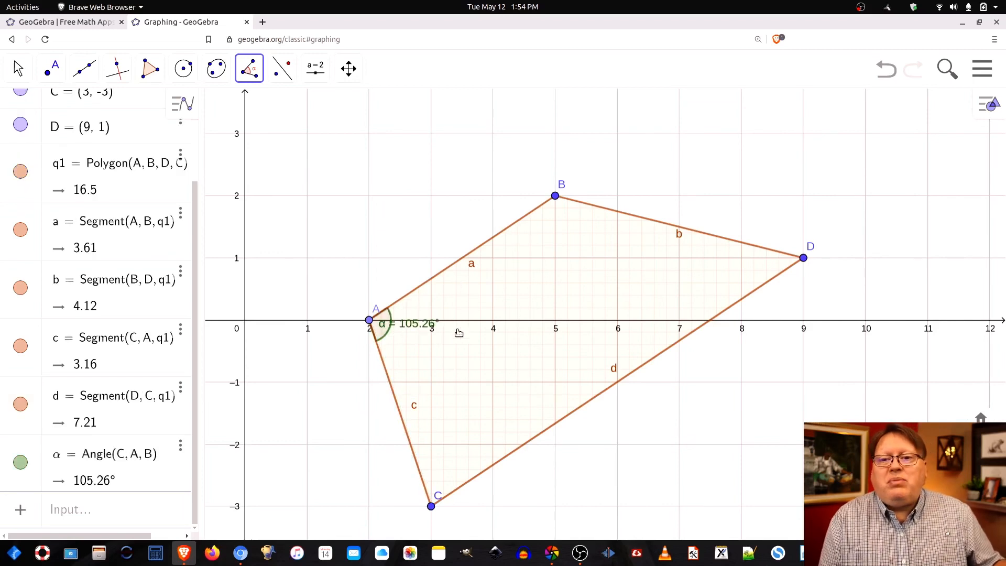
click(545, 209)
click(590, 208)
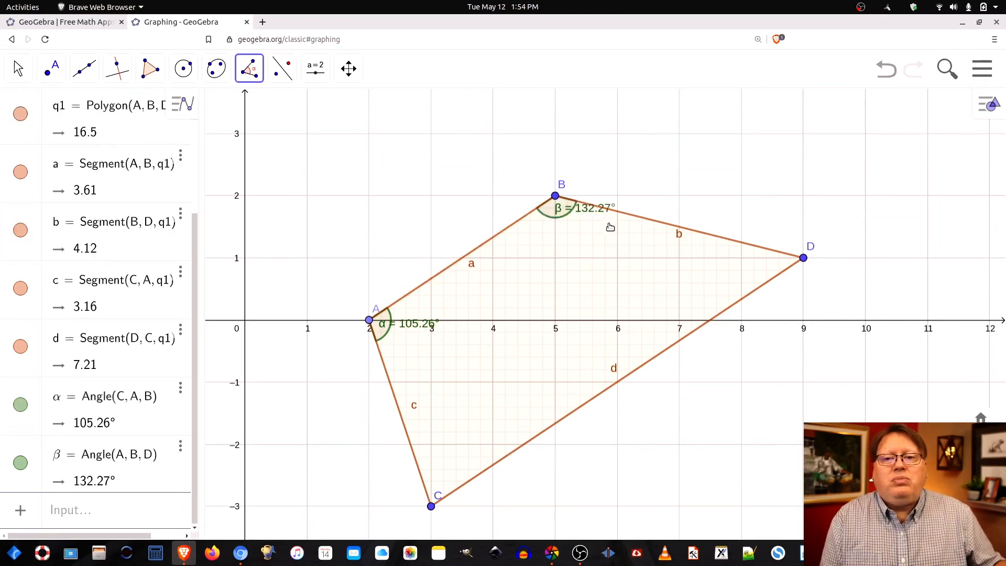
click(765, 251)
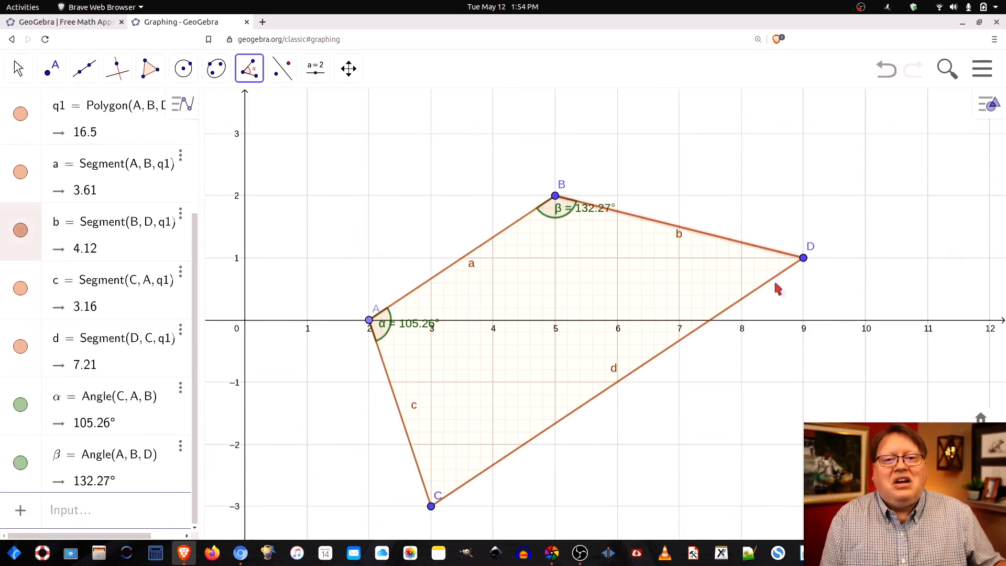
click(768, 284)
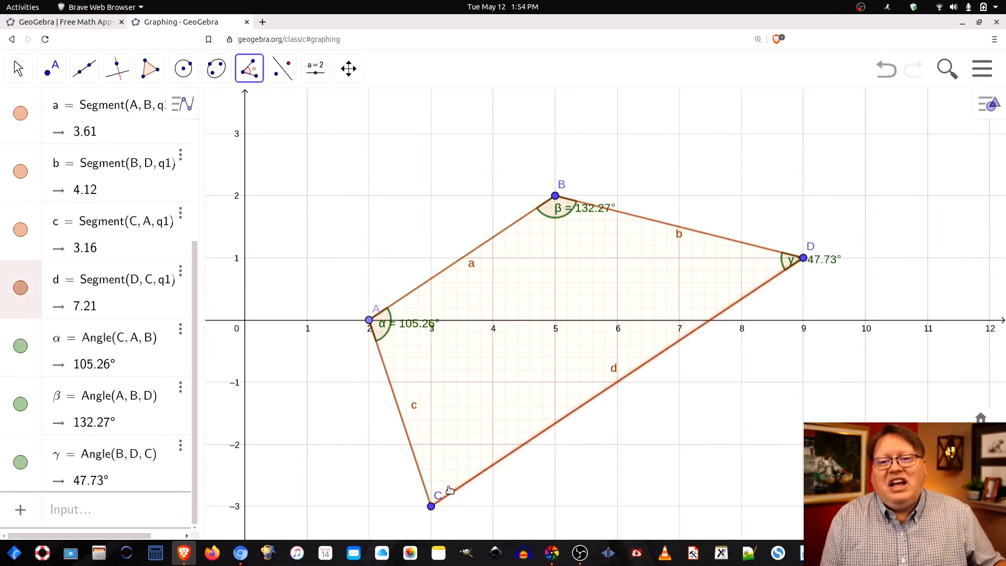
click(425, 486)
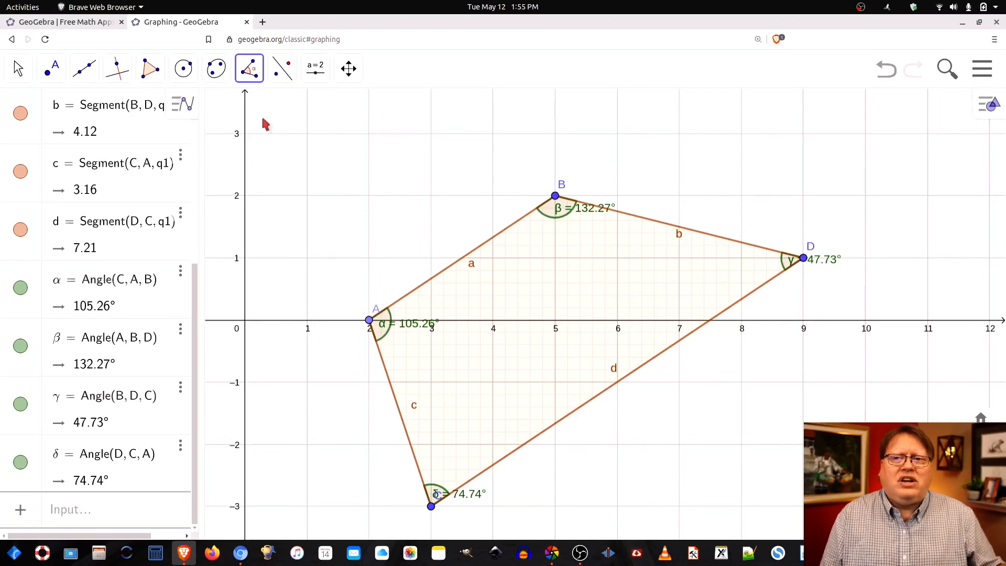
Step: Measure the slope of side c with the Slope tool and bring its slope triangle into view
click(253, 71)
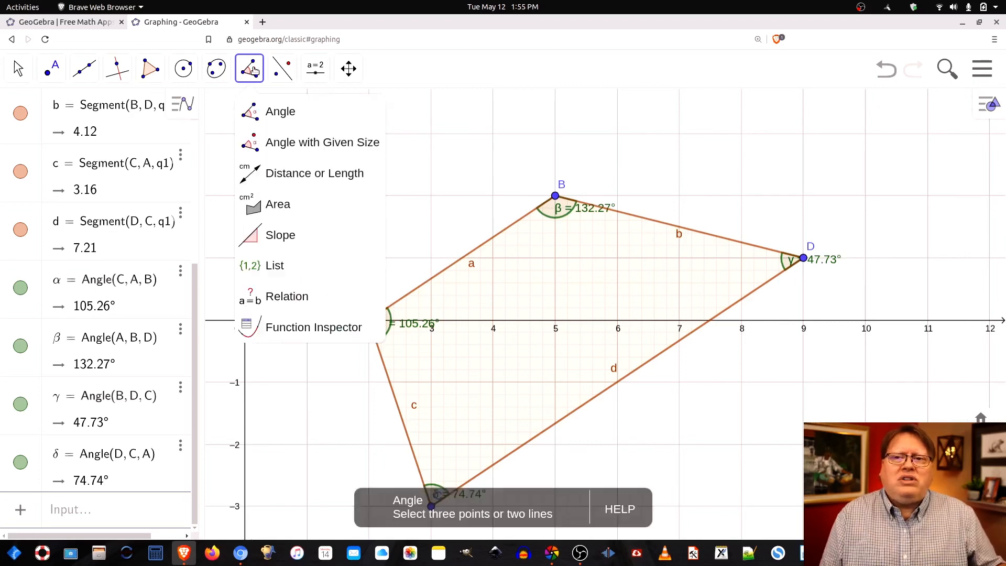
click(277, 237)
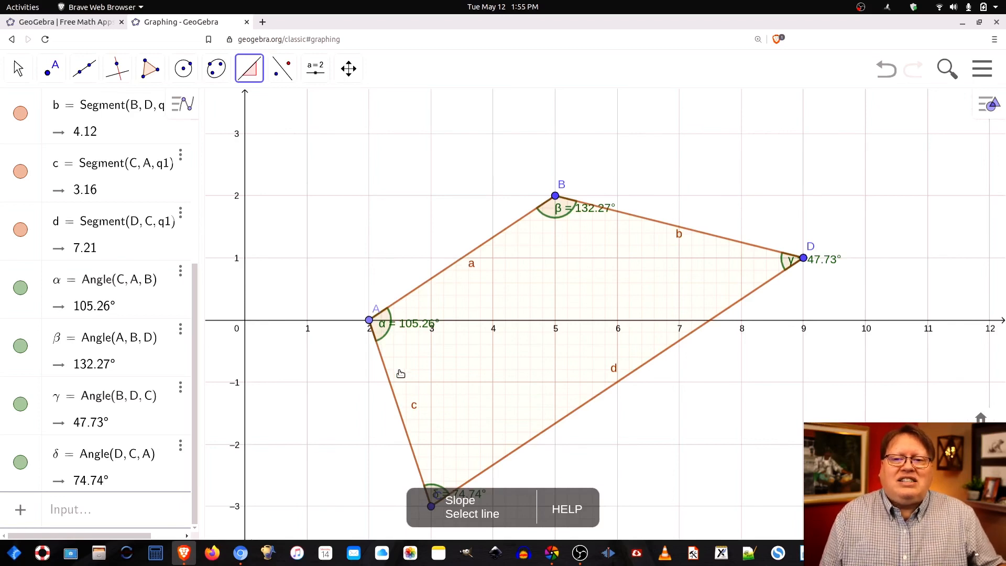
click(391, 387)
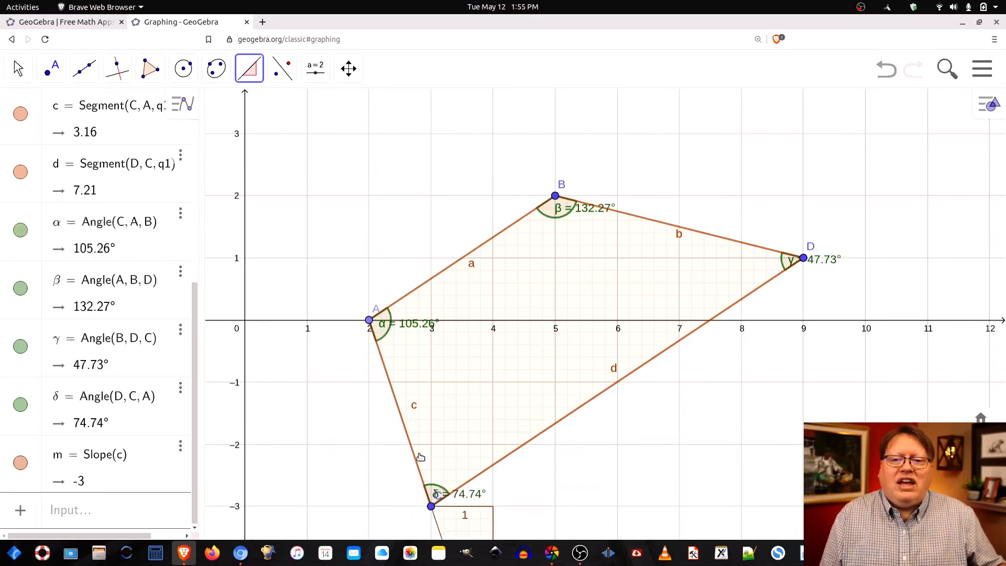
scroll(661, 516, down, 3)
scroll(661, 516, up, 2)
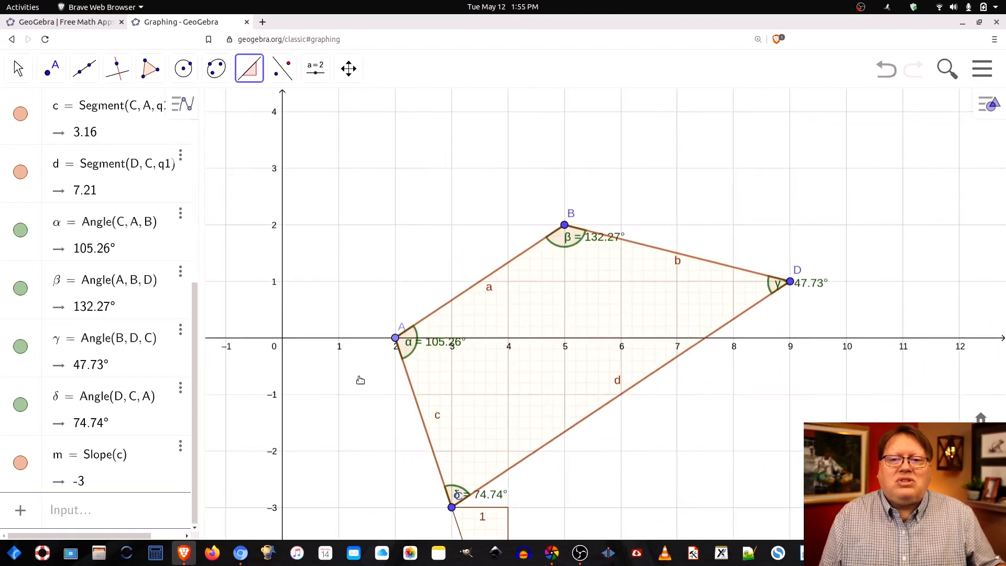
click(18, 68)
drag(782, 498, 741, 355)
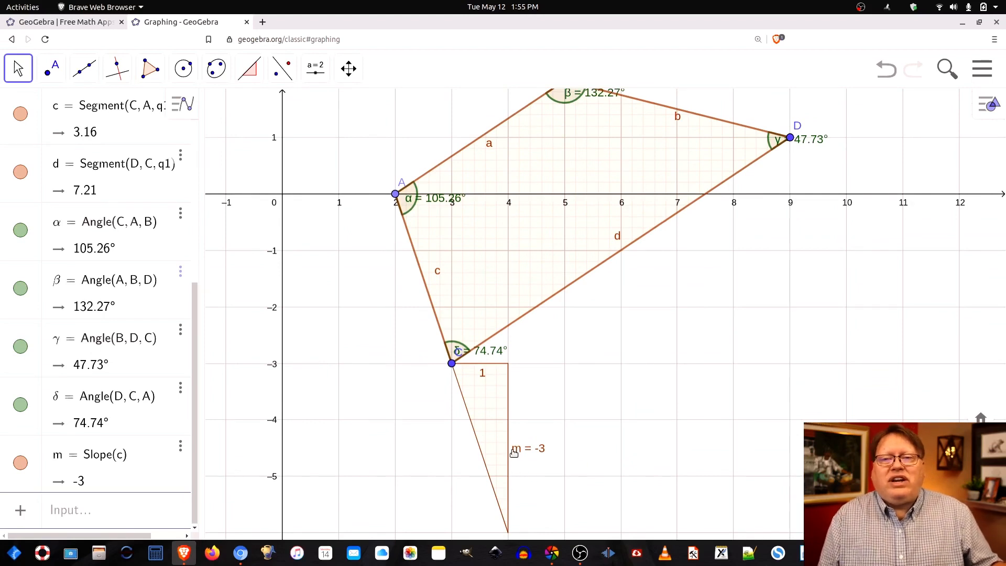
drag(714, 373, 698, 416)
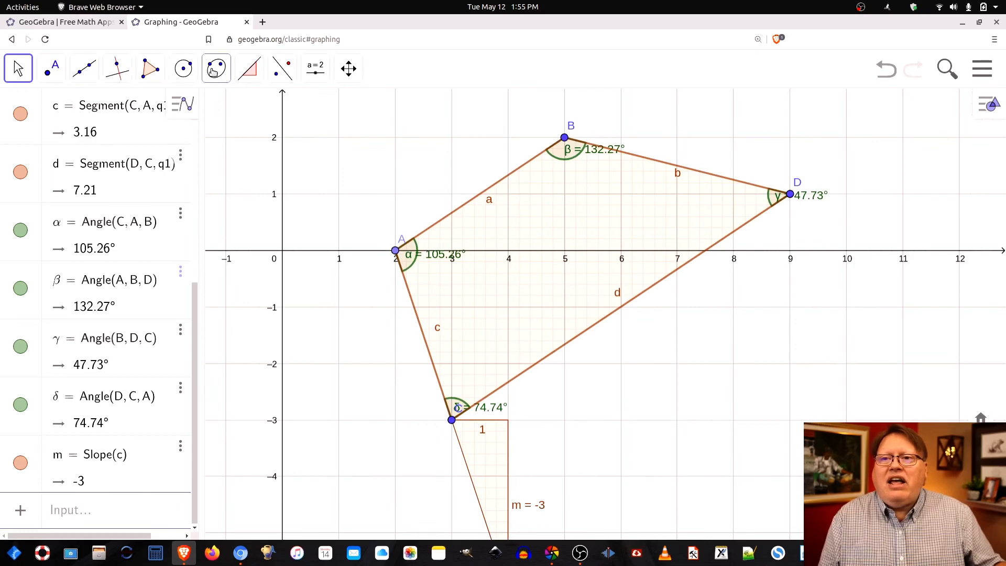
Step: Measure the slopes of the quadrilateral's remaining sides d, b and a
click(252, 74)
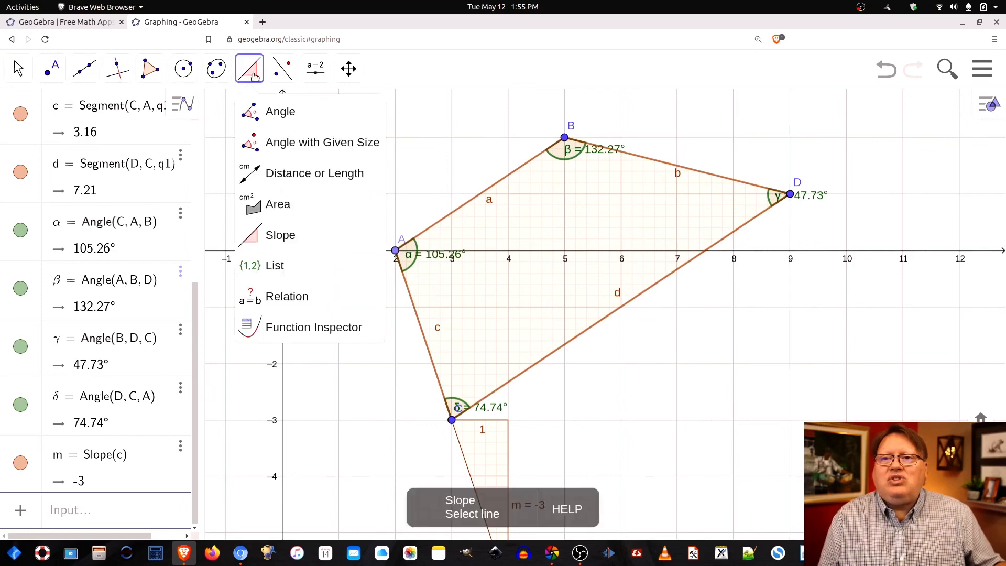
click(283, 234)
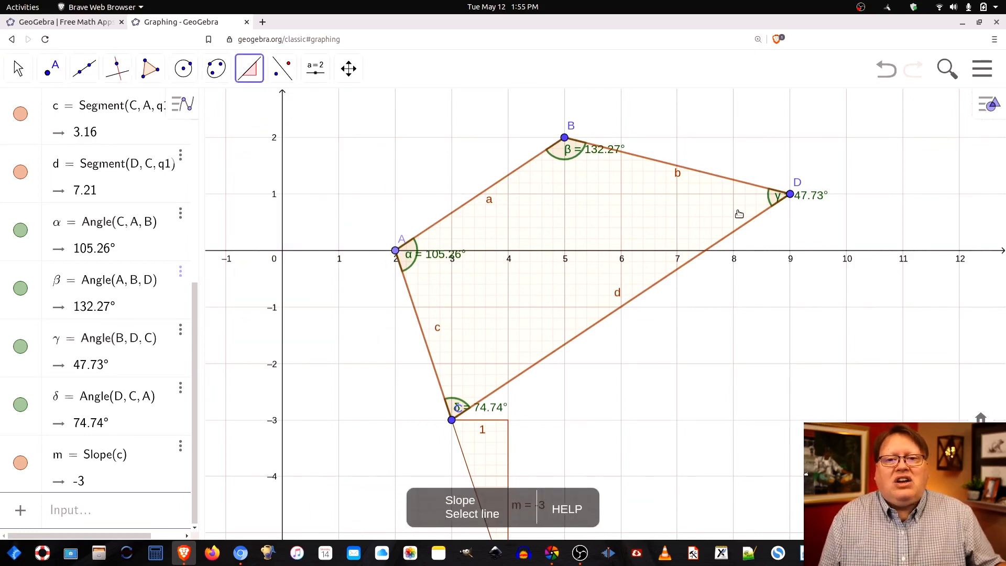
click(691, 261)
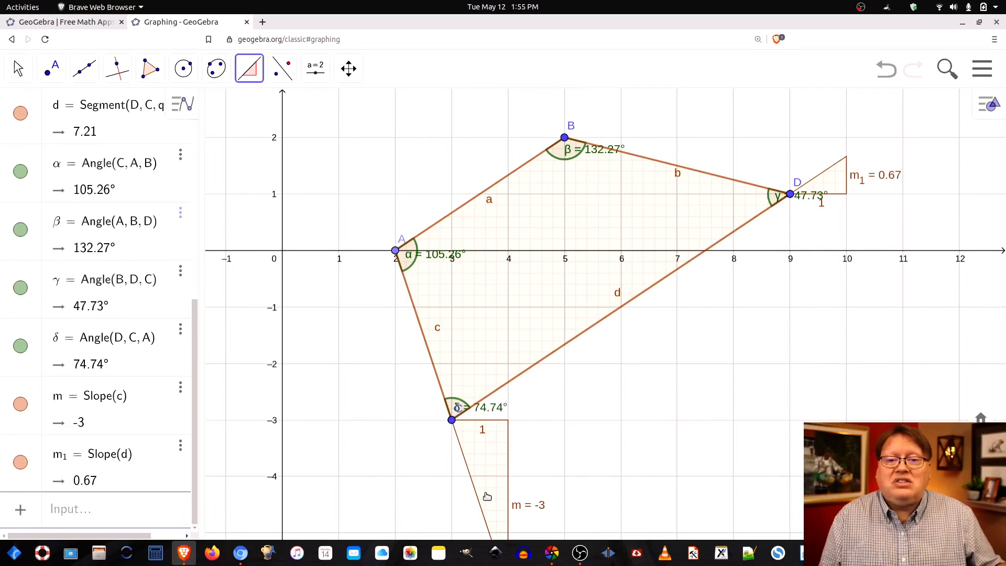
click(724, 181)
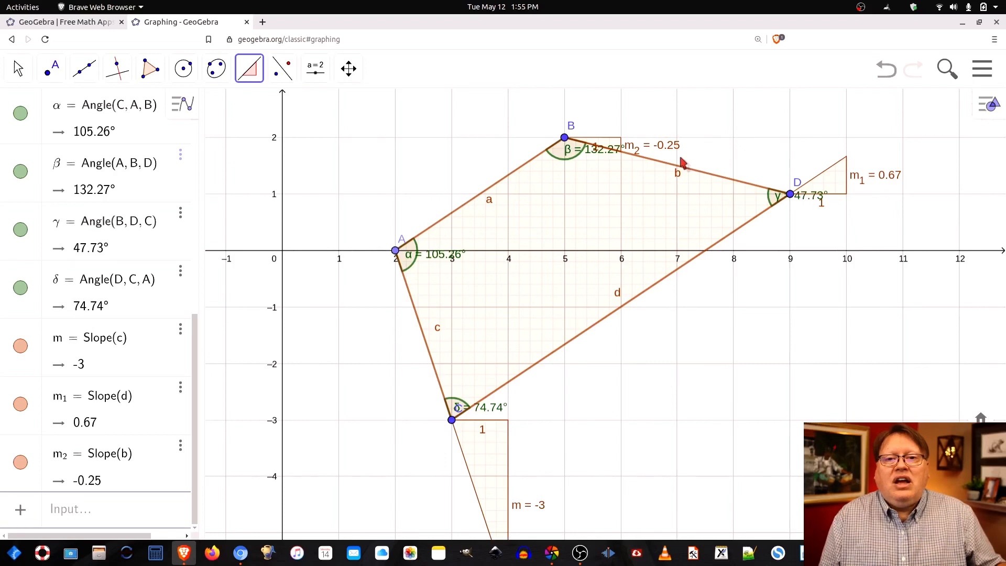
click(509, 179)
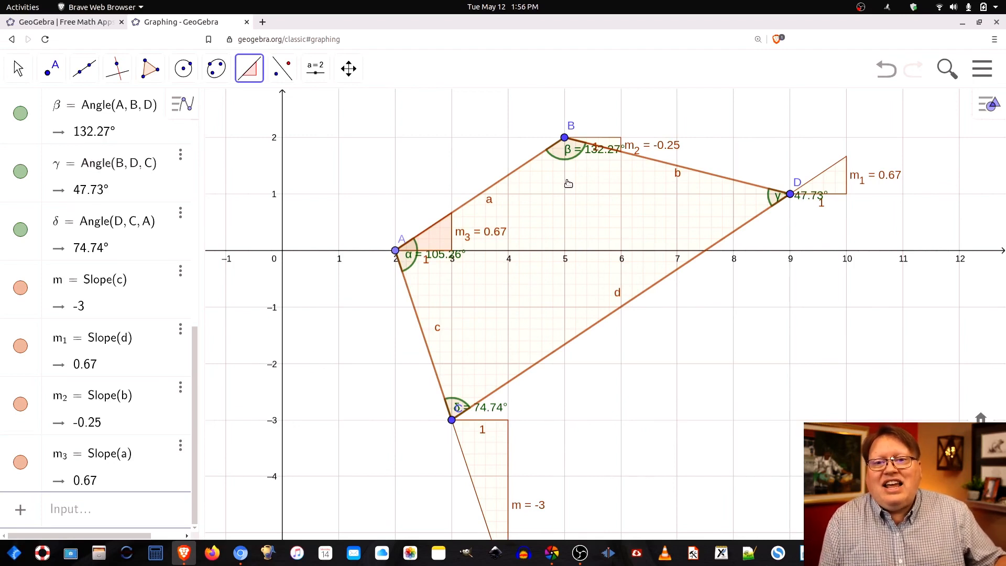
Step: Mark sides a and d as parallel by drawing a black arrowhead on each with the Pen tool
click(19, 68)
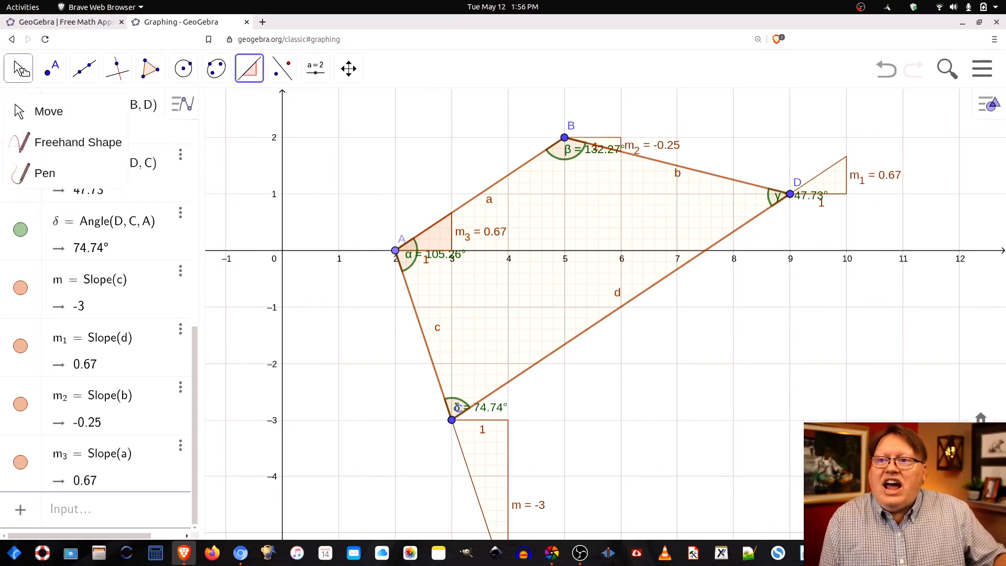
click(45, 175)
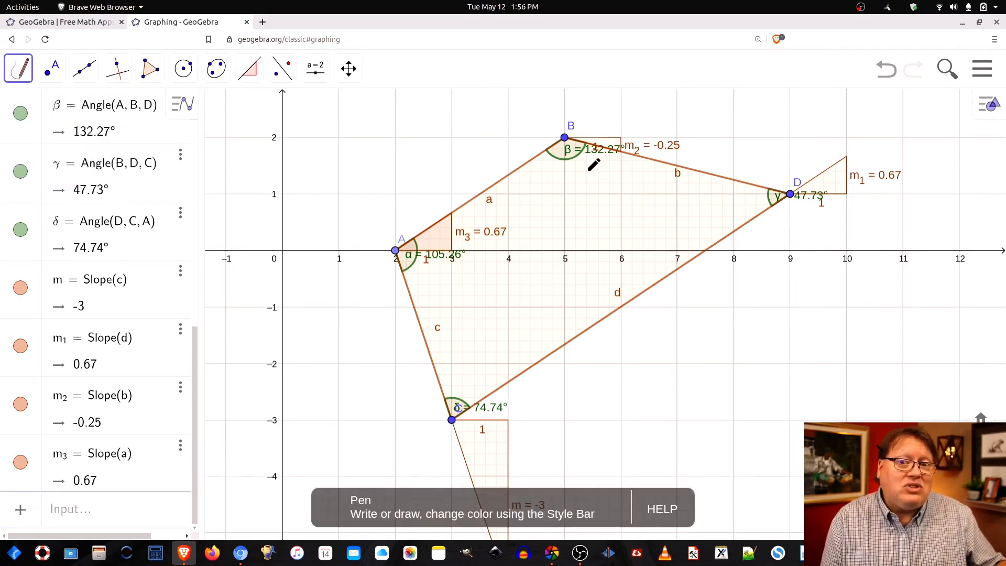
mouse_move(498, 175)
mouse_down()
mouse_move(528, 167)
mouse_move(512, 189)
mouse_up()
mouse_move(645, 286)
mouse_down()
mouse_move(667, 277)
mouse_move(640, 296)
mouse_up()
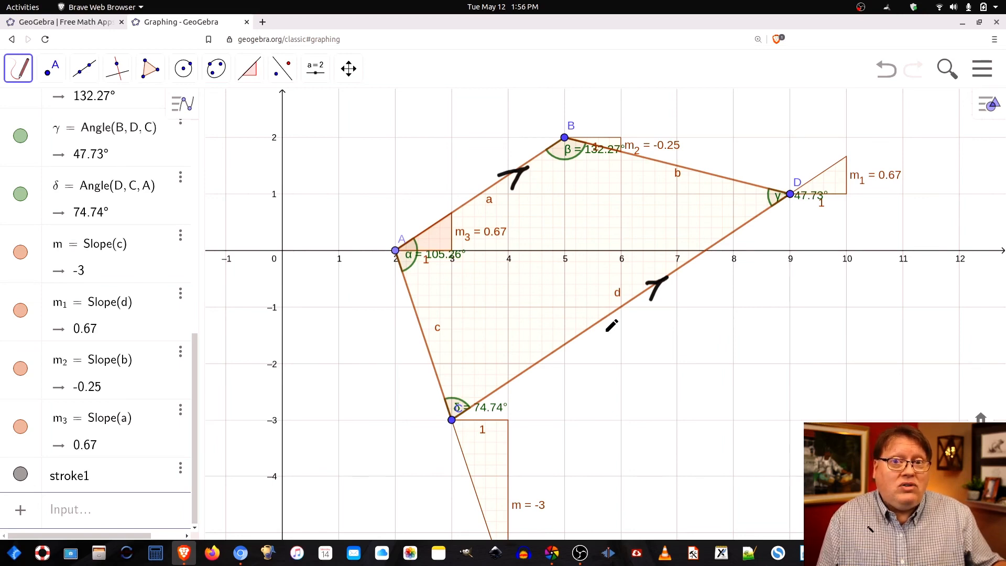
Step: Handwrite "TRAPEZOID!" below side d with the Pen tool and underline it twice
mouse_move(635, 333)
mouse_down()
mouse_move(632, 369)
mouse_move(662, 327)
mouse_move(644, 367)
mouse_move(662, 365)
mouse_move(672, 340)
mouse_move(682, 362)
mouse_up()
mouse_move(684, 339)
mouse_down()
mouse_move(685, 352)
mouse_move(713, 359)
mouse_move(712, 346)
mouse_move(739, 361)
mouse_move(732, 338)
mouse_move(755, 362)
mouse_up()
mouse_move(765, 335)
mouse_down()
mouse_move(765, 361)
mouse_move(790, 341)
mouse_up()
drag(805, 298, 809, 341)
click(806, 365)
drag(635, 388, 858, 376)
drag(655, 407, 828, 369)
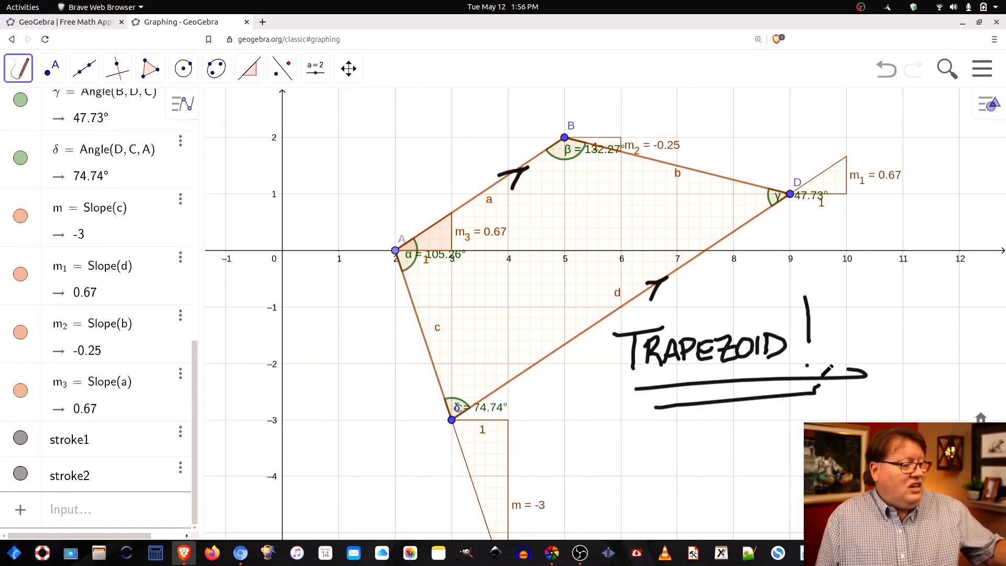